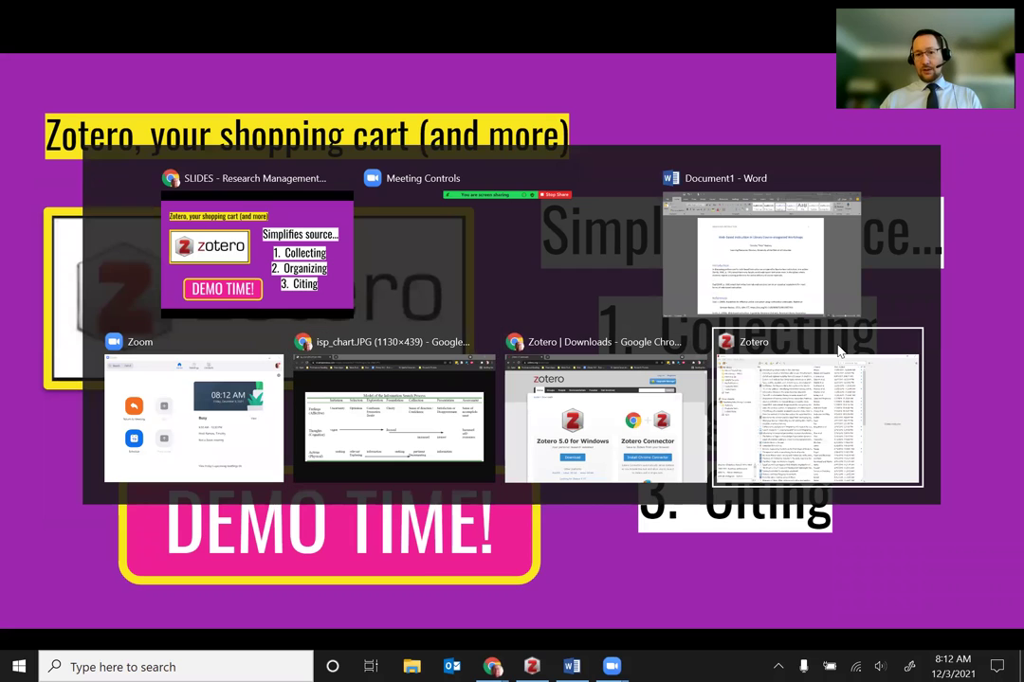
View the main Zotero library, and switch over to Chrome with the Zotero downloads page.
{"action": "left_click", "coordinate": [838, 352]}
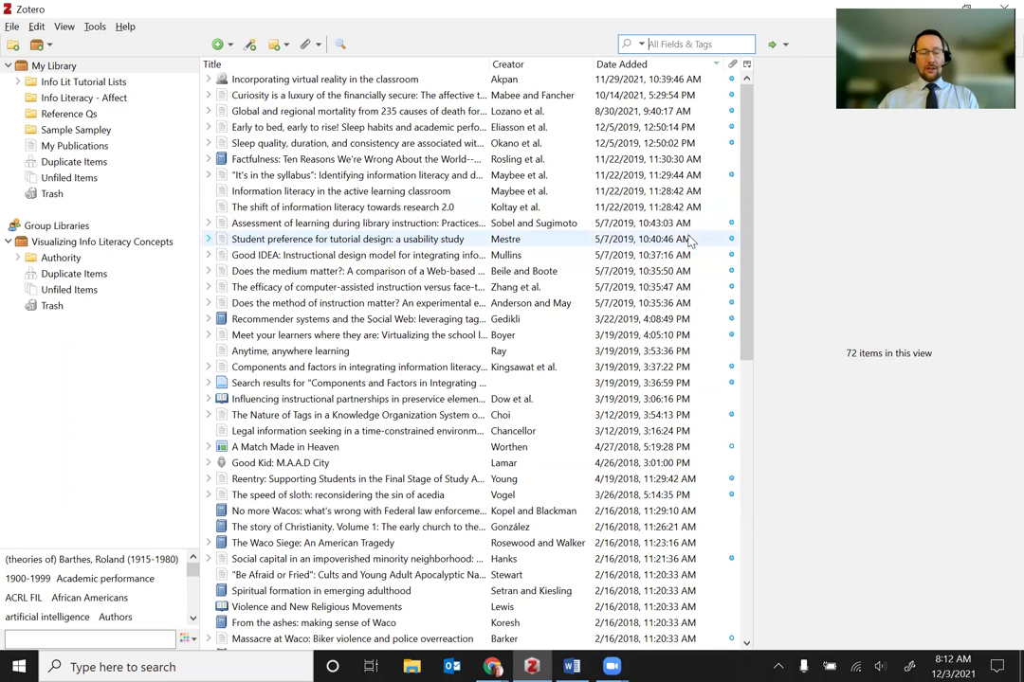
{"action": "key", "text": "alt+Tab"}
{"action": "key", "text": "alt+Tab"}
{"action": "key", "text": "alt+Tab"}
{"action": "key", "text": "alt+Tab"}
{"action": "key", "text": "alt+Tab"}
{"action": "key", "text": "alt+Tab"}
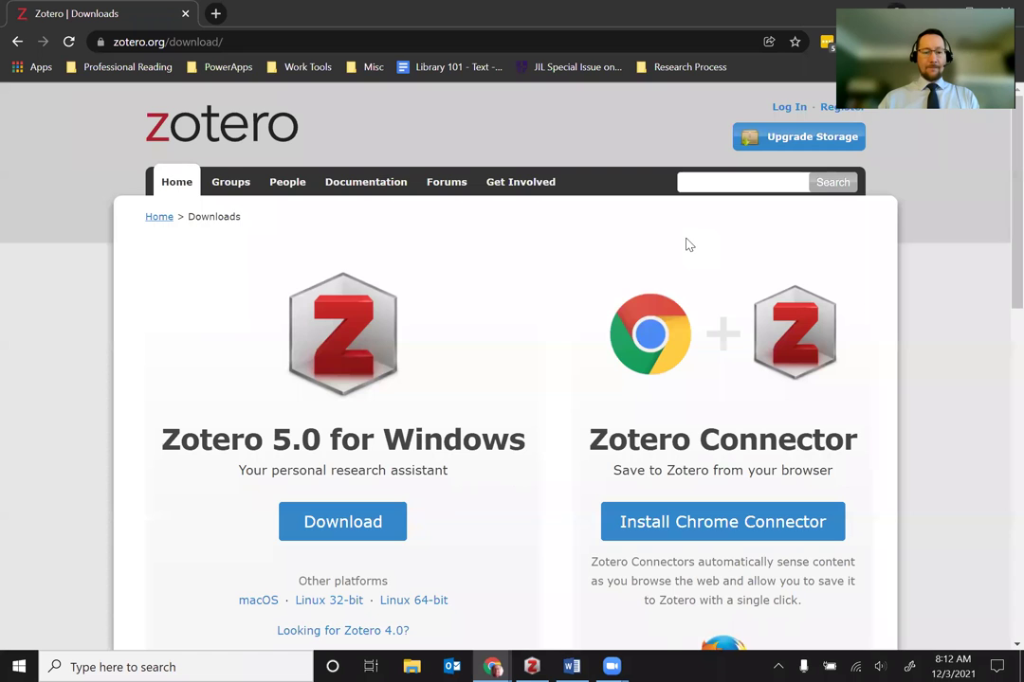
Open the UDC library home page, udc.libguides.com, in a new browser tab.
{"action": "key", "text": "ctrl+t"}
{"action": "type", "text": "udc.d"}
{"action": "key", "text": "BackSpace"}
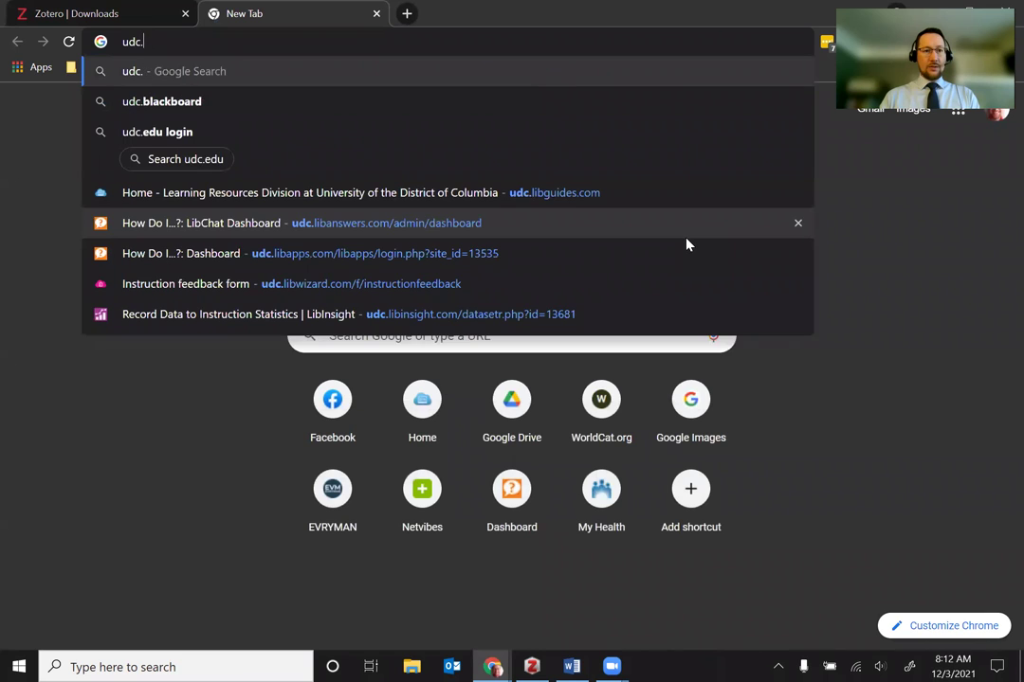
{"action": "key", "text": "Down"}
{"action": "key", "text": "Down"}
{"action": "key", "text": "Down"}
{"action": "key", "text": "Down"}
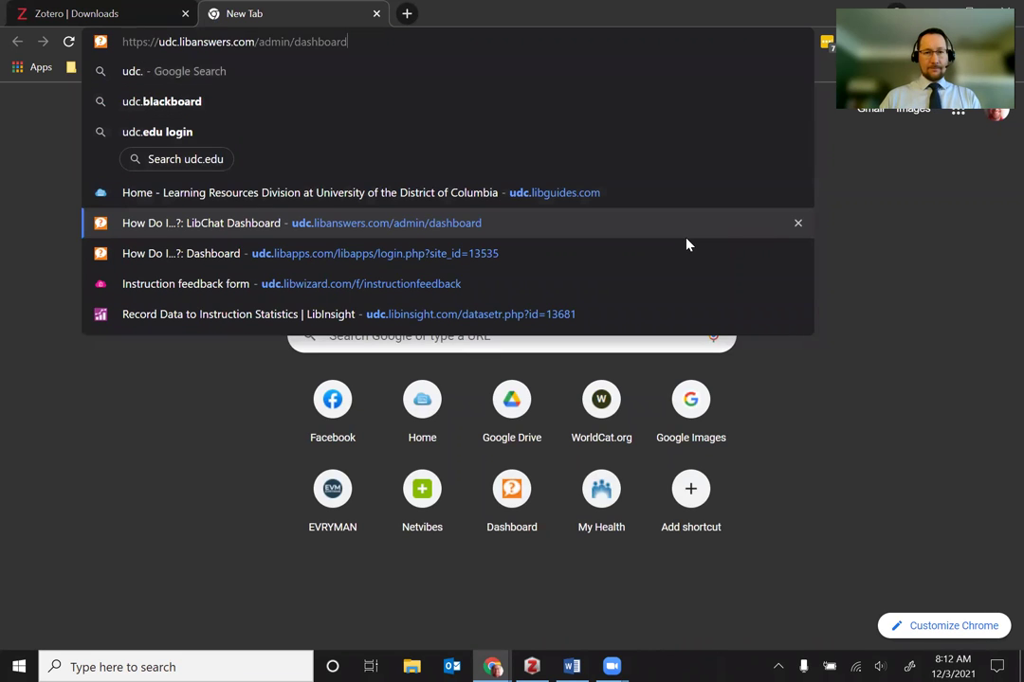
{"action": "key", "text": "Up"}
{"action": "key", "text": "Return"}
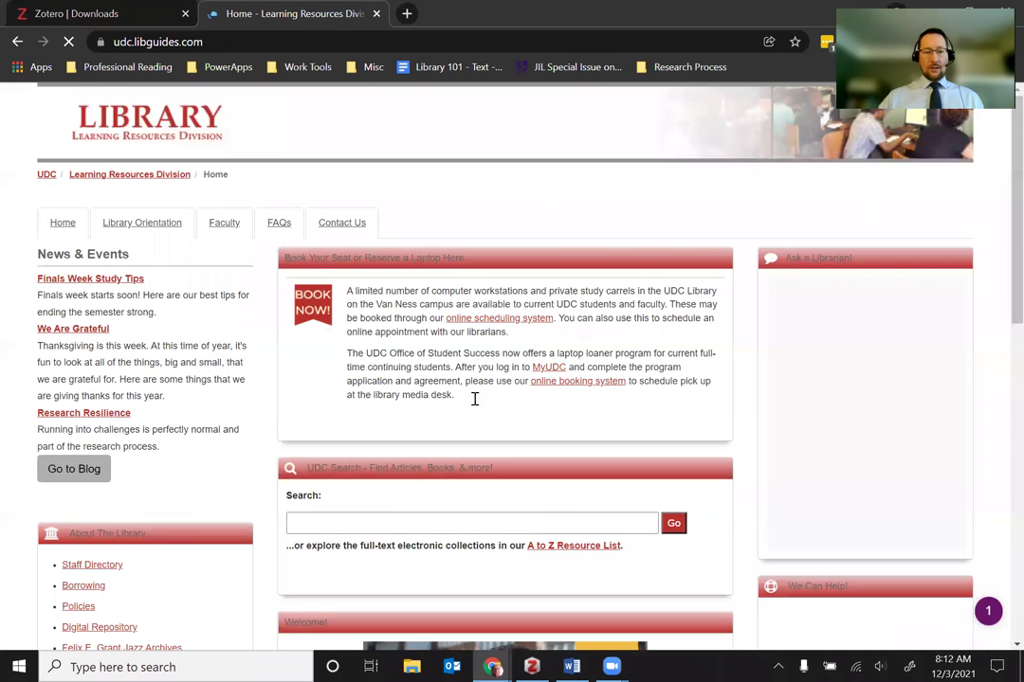
Search the UDC library catalogue for "immigration 1980".
{"action": "left_click", "coordinate": [455, 521]}
{"action": "type", "text": "immigration 1980"}
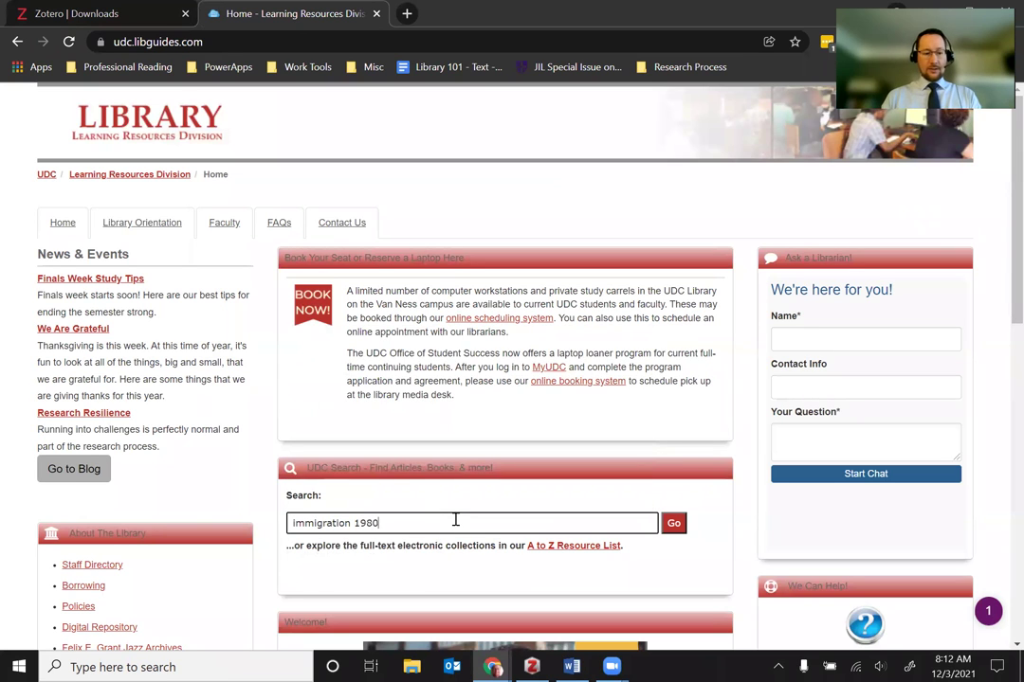
{"action": "key", "text": "Return"}
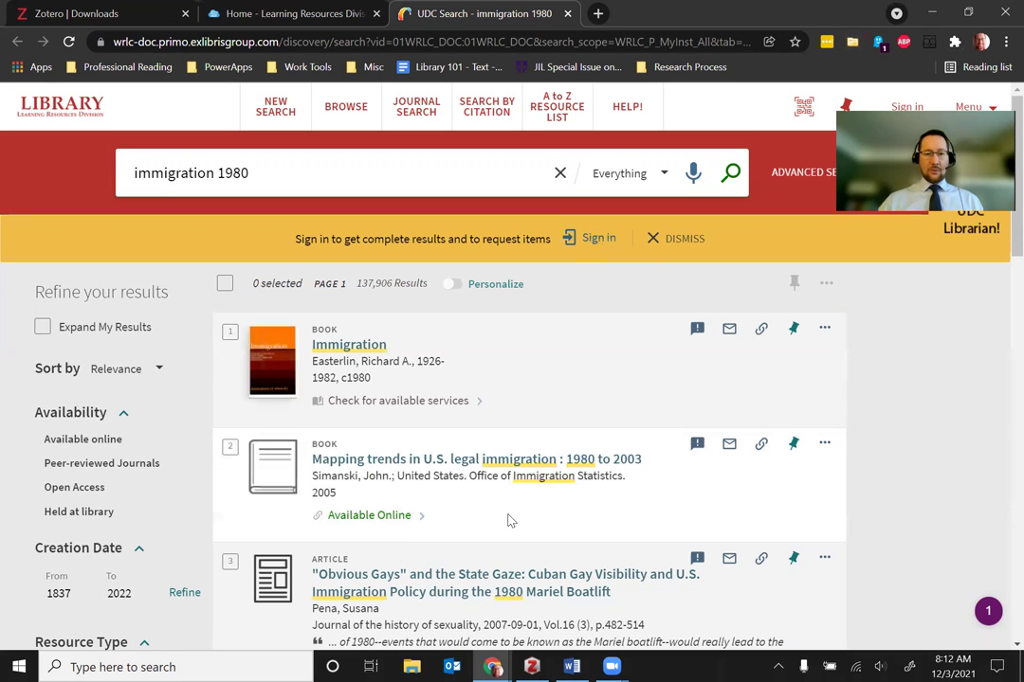
Save the results "Mapping trends in U.S. legal immigration : 1980 to 2003" and "Immigration Blues, 1980" to My Library with the Zotero Connector.
{"action": "left_click", "coordinate": [853, 43]}
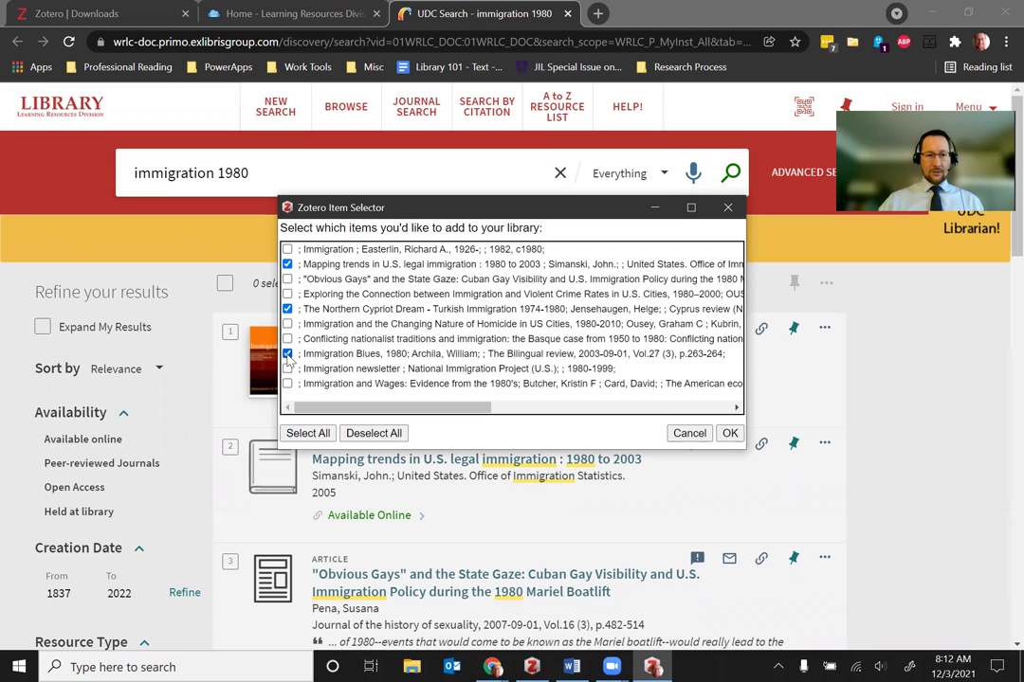
{"action": "left_click", "coordinate": [287, 309]}
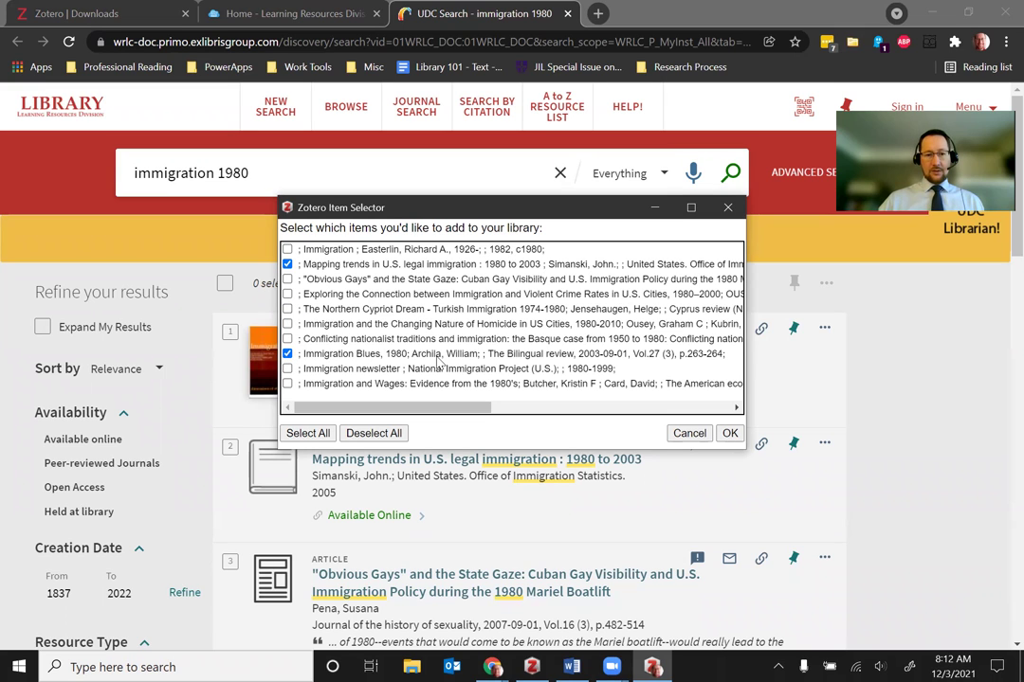
{"action": "left_click", "coordinate": [734, 438]}
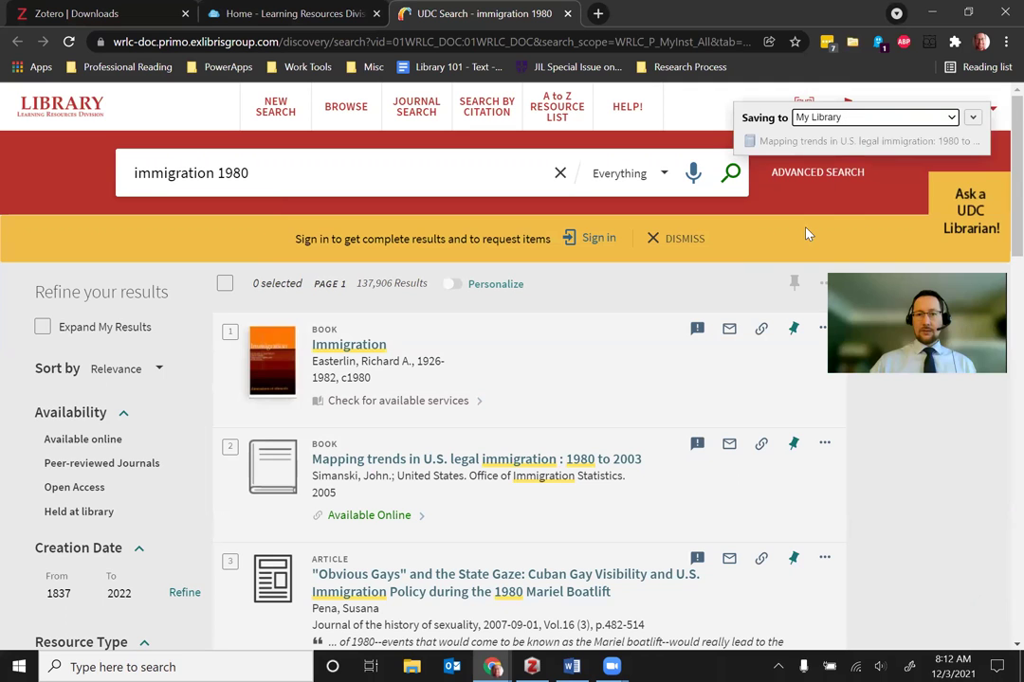
{"action": "left_click", "coordinate": [924, 117]}
{"action": "left_click", "coordinate": [910, 121]}
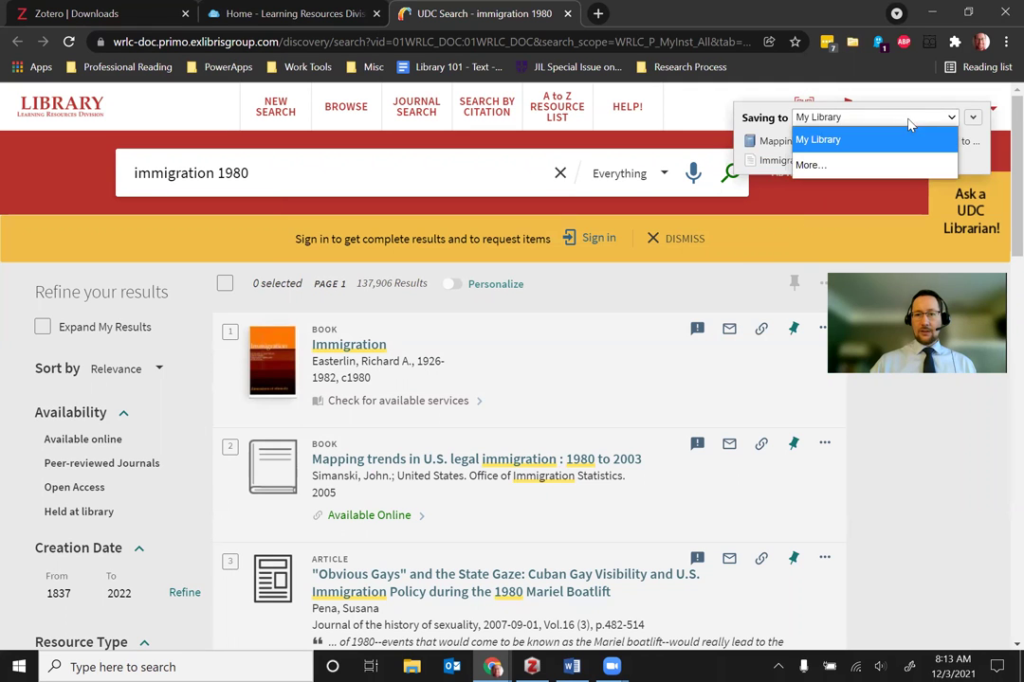
{"action": "left_click", "coordinate": [815, 140]}
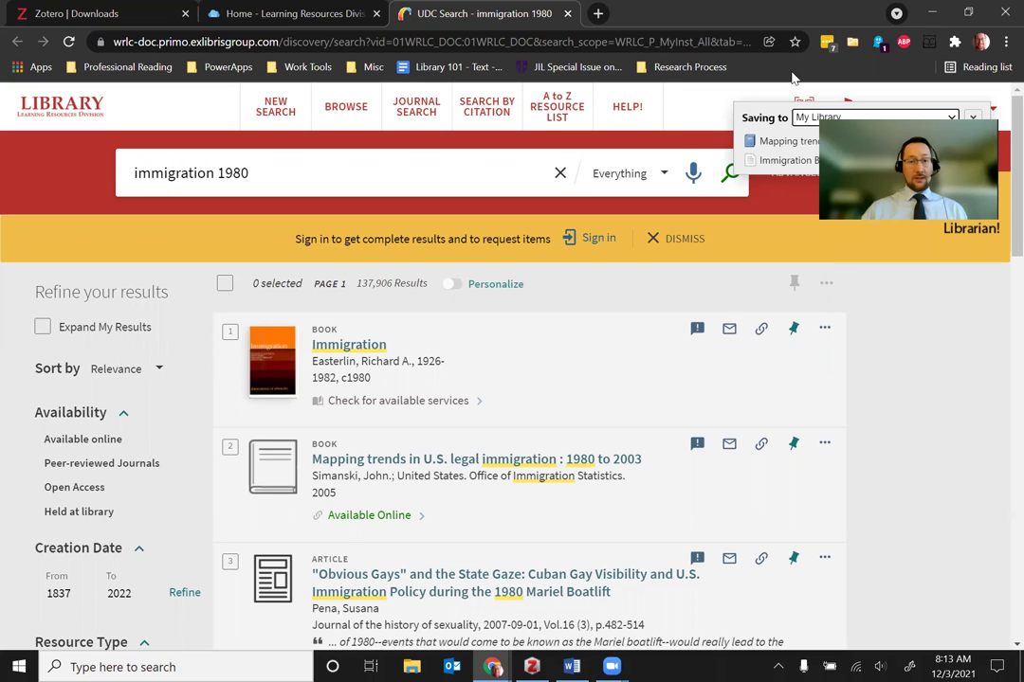
Search amazon.com for "great gatsby" in the current browser tab.
{"action": "left_click", "coordinate": [646, 43]}
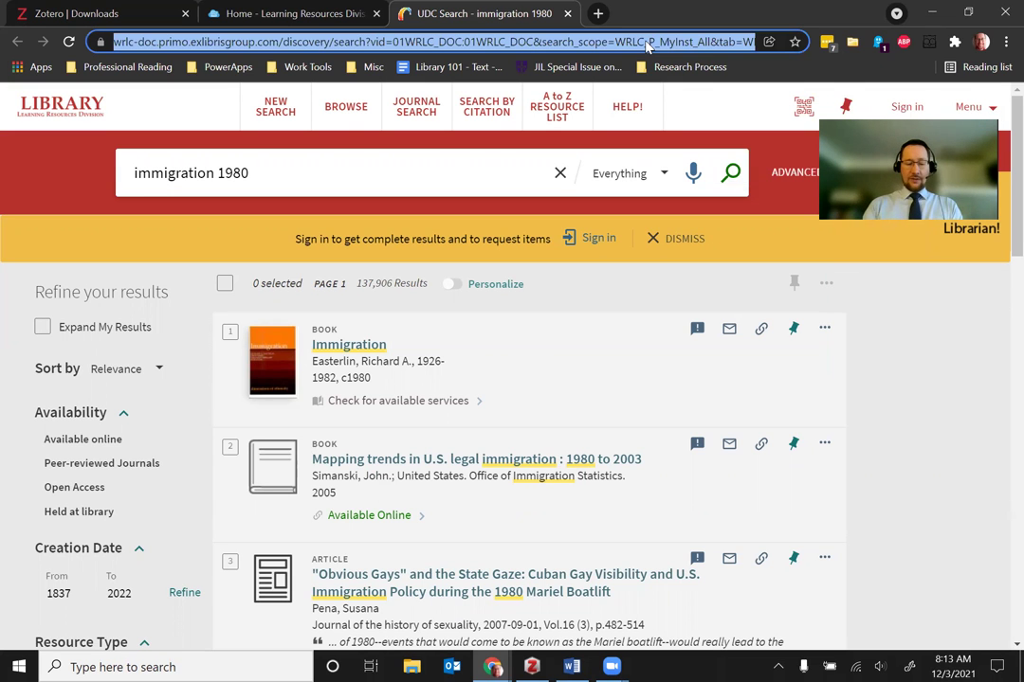
{"action": "type", "text": "amazon"}
{"action": "key", "text": "BackSpace"}
{"action": "key", "text": "BackSpace"}
{"action": "key", "text": "BackSpace"}
{"action": "type", "text": "azon."}
{"action": "key", "text": "Tab"}
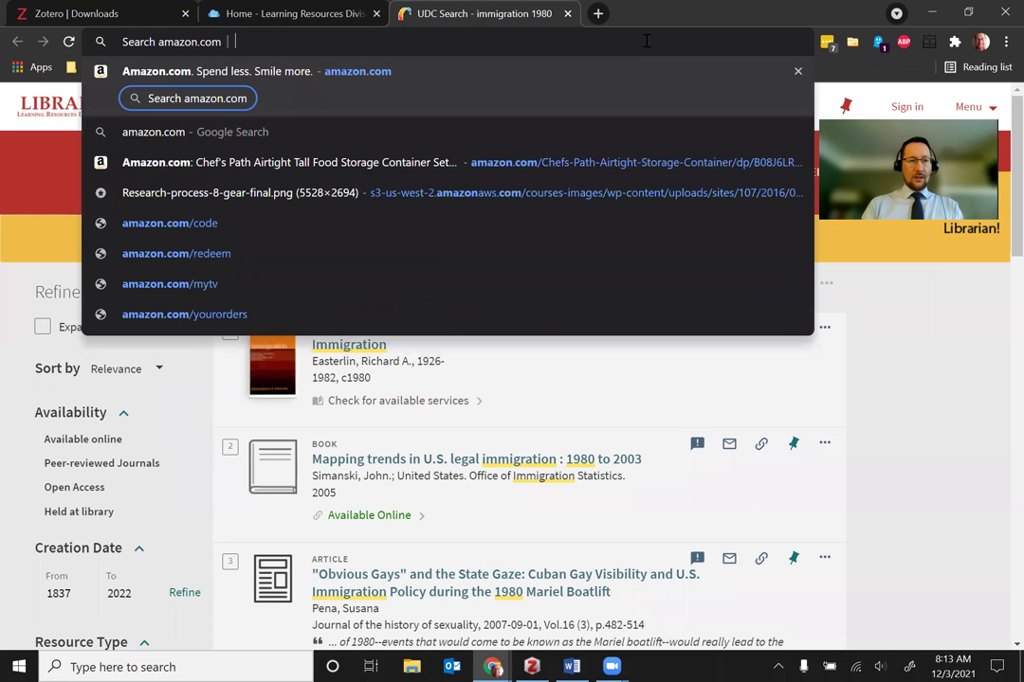
{"action": "type", "text": "great gatsby"}
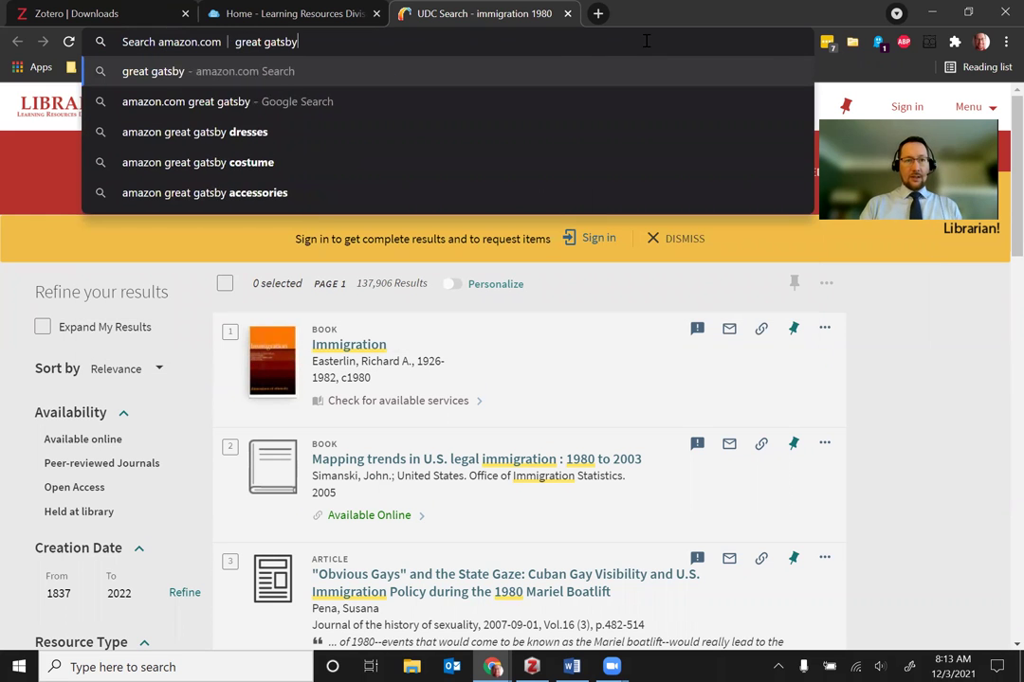
{"action": "key", "text": "Return"}
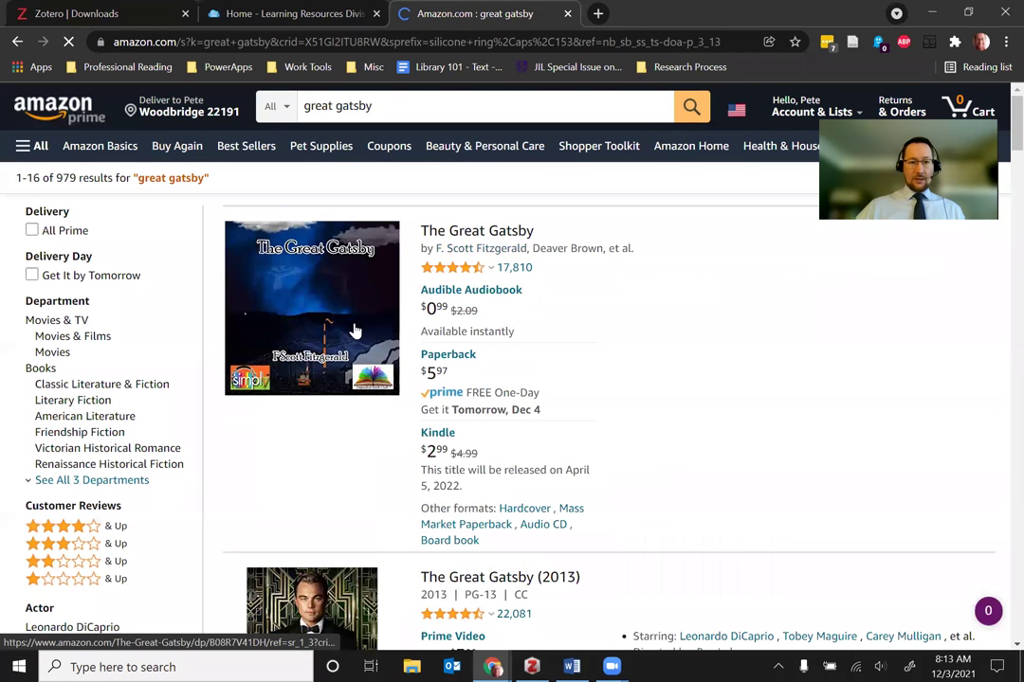
Open the Prime Video page for The Great Gatsby (2013) and save it to Zotero as a web page with snapshot.
{"action": "scroll", "coordinate": [337, 308], "scroll_direction": "down", "scroll_amount": 4}
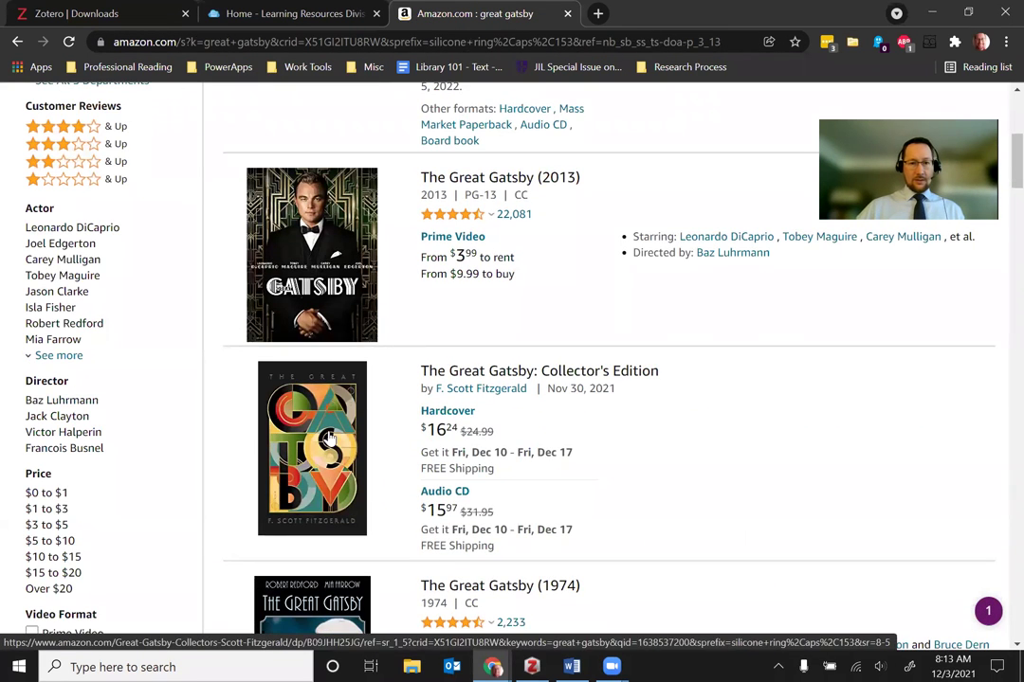
{"action": "left_click", "coordinate": [281, 196]}
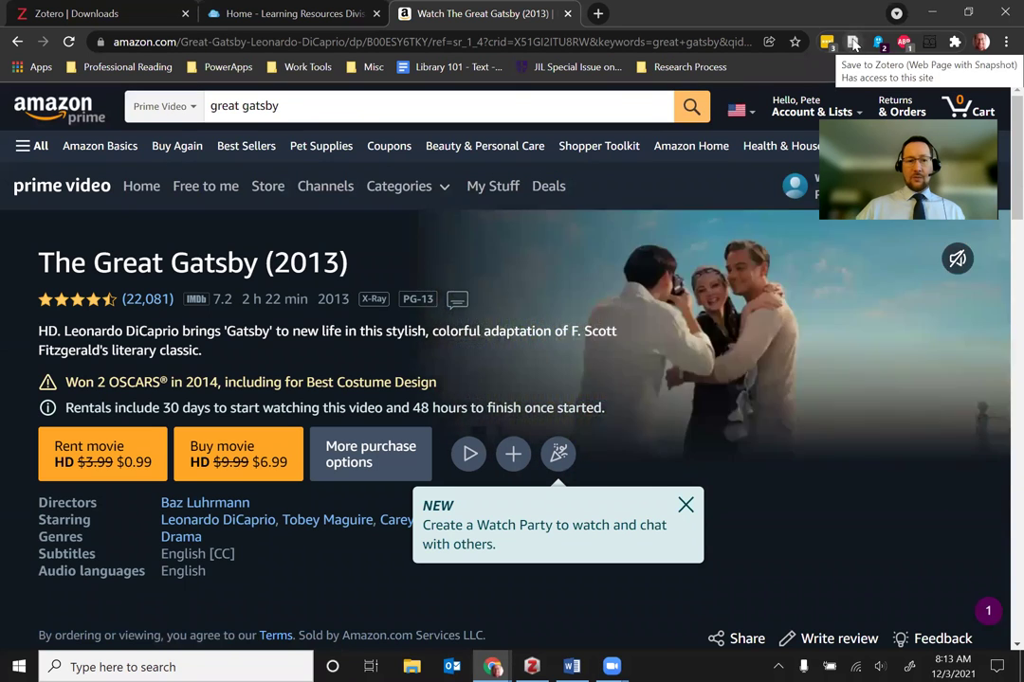
{"action": "scroll", "coordinate": [578, 199], "scroll_direction": "down", "scroll_amount": 3}
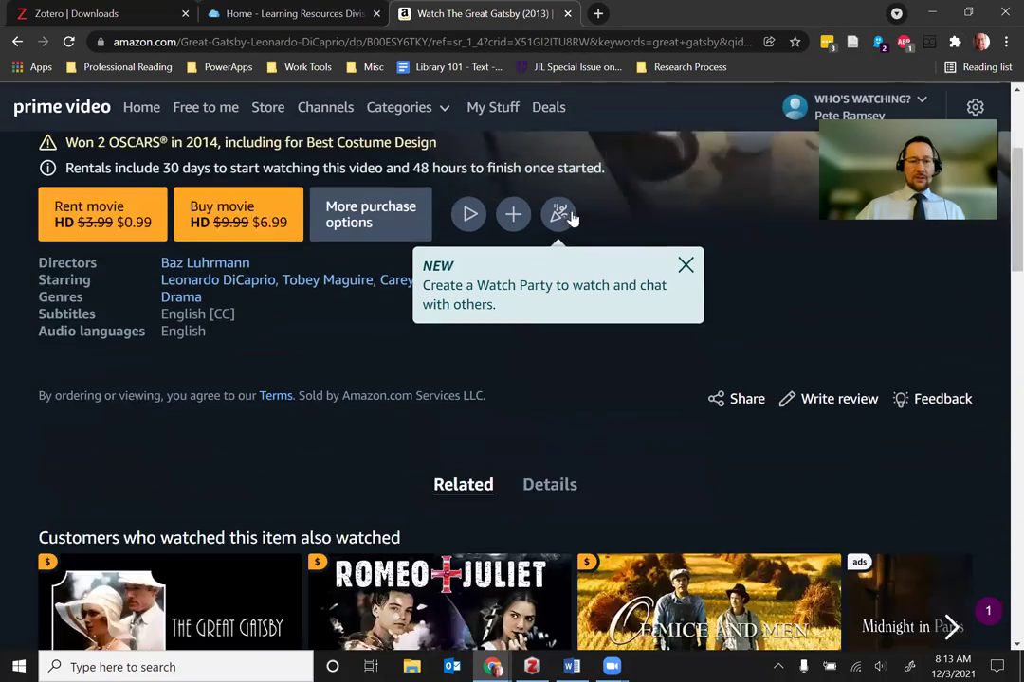
{"action": "scroll", "coordinate": [572, 218], "scroll_direction": "down", "scroll_amount": 3}
{"action": "scroll", "coordinate": [571, 217], "scroll_direction": "up", "scroll_amount": 6}
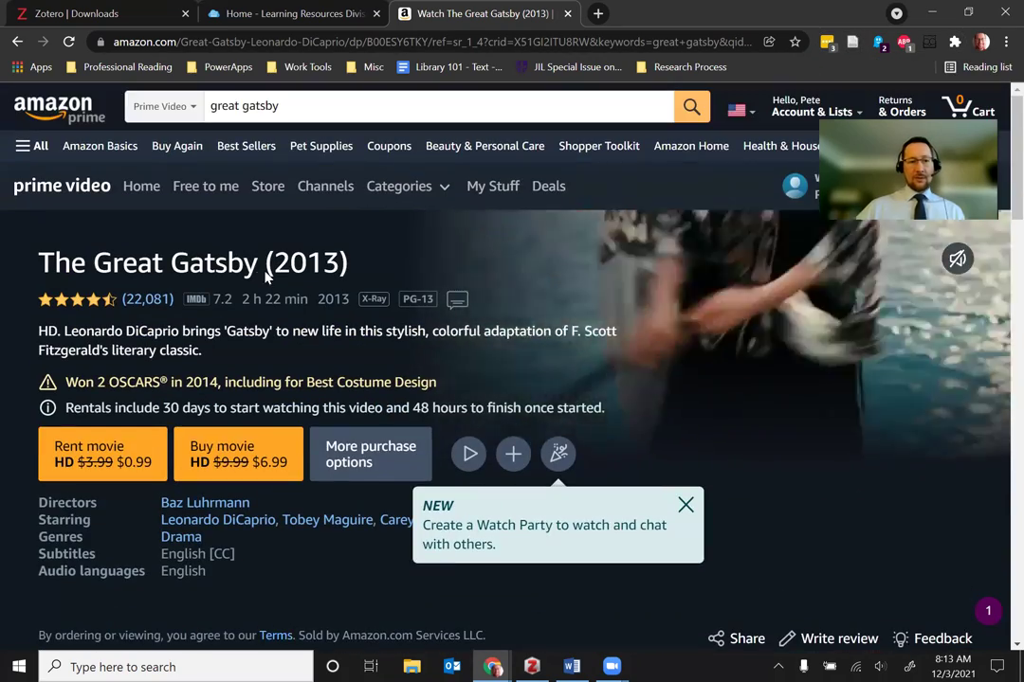
{"action": "scroll", "coordinate": [200, 302], "scroll_direction": "down", "scroll_amount": 5}
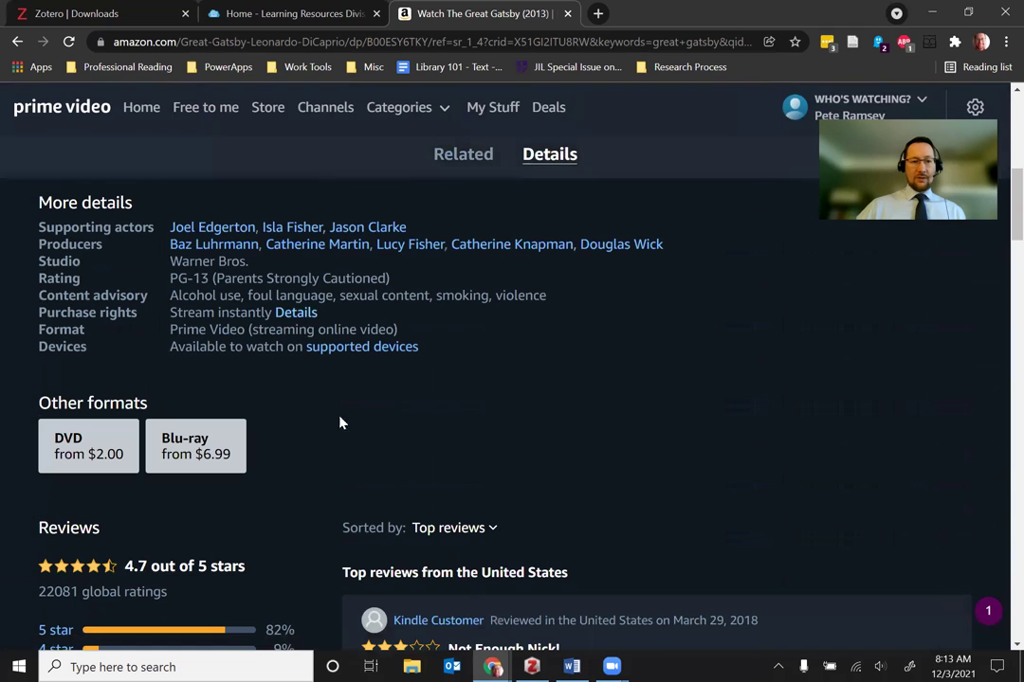
{"action": "left_click", "coordinate": [852, 42]}
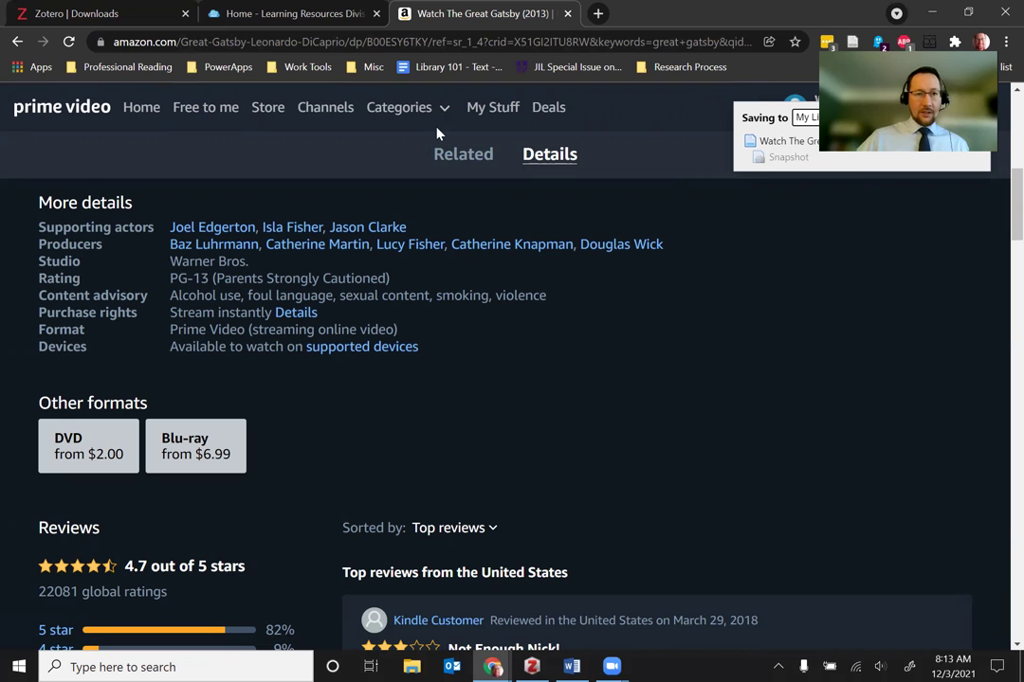
Switch to Zotero and review the citation details of the newly saved "Mapping trends in U.S. legal immigration" and "Immigration Blues, 1980".
{"action": "key", "text": "alt+Tab"}
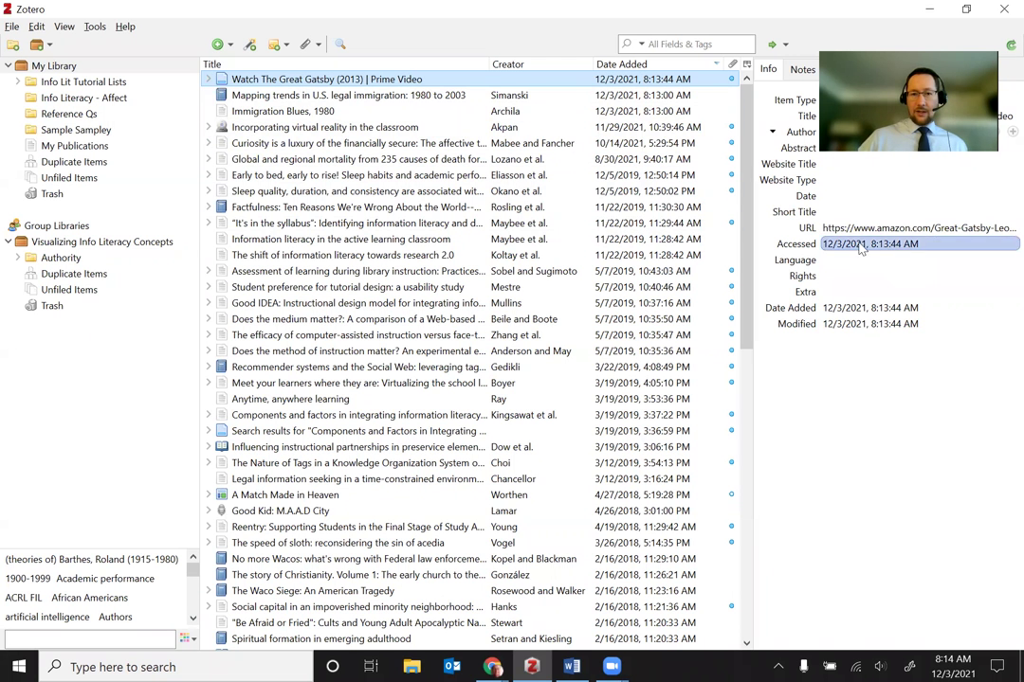
{"action": "left_click", "coordinate": [356, 99]}
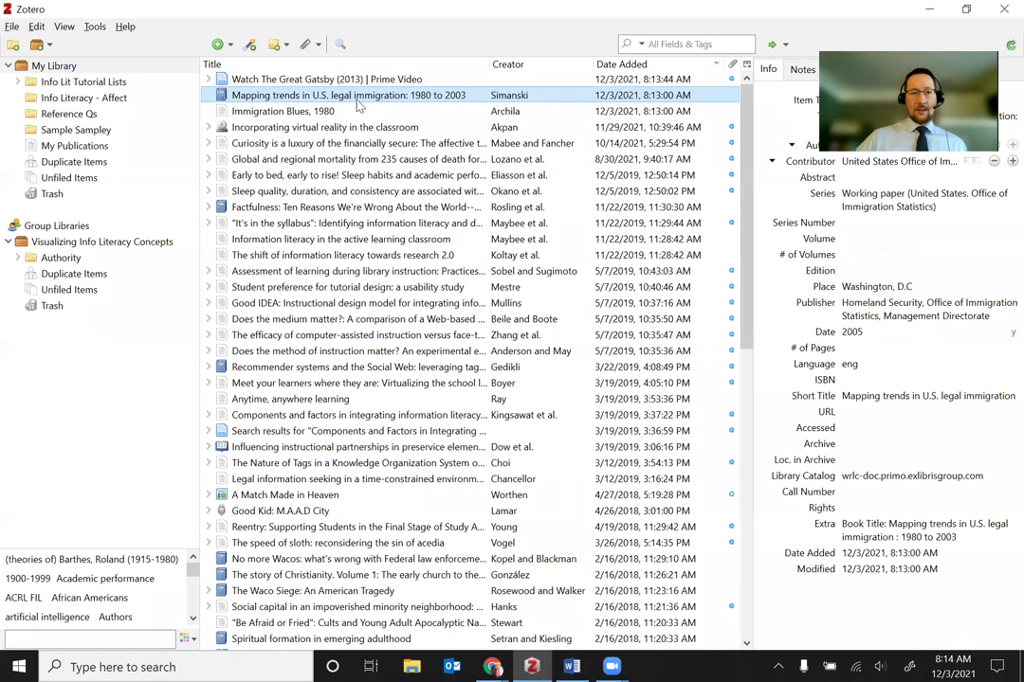
{"action": "left_click", "coordinate": [288, 111]}
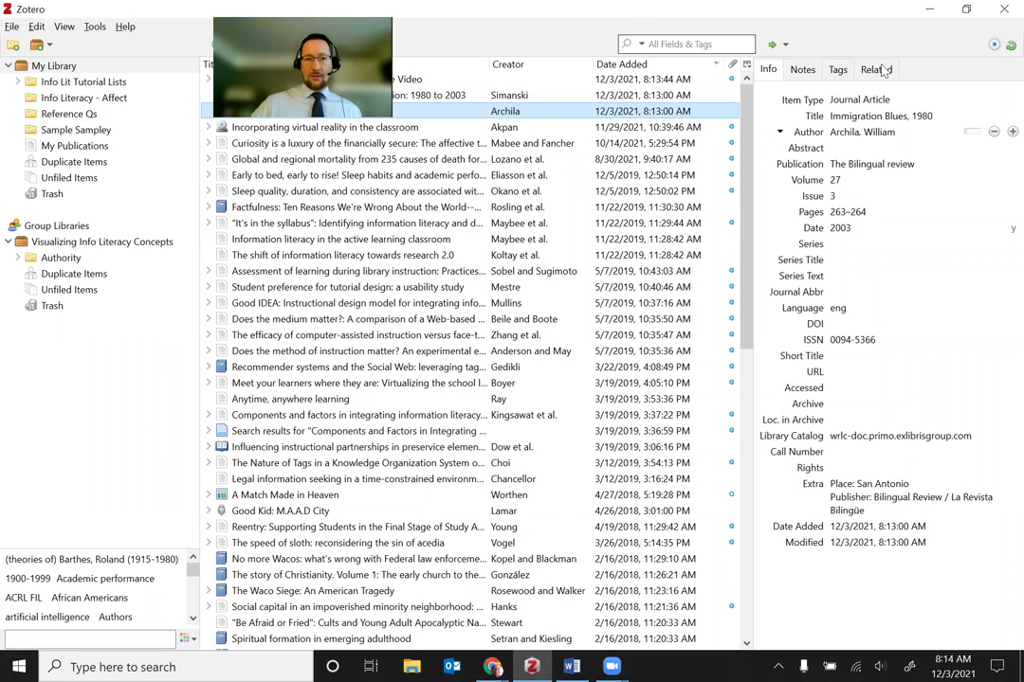
{"action": "left_click", "coordinate": [398, 96]}
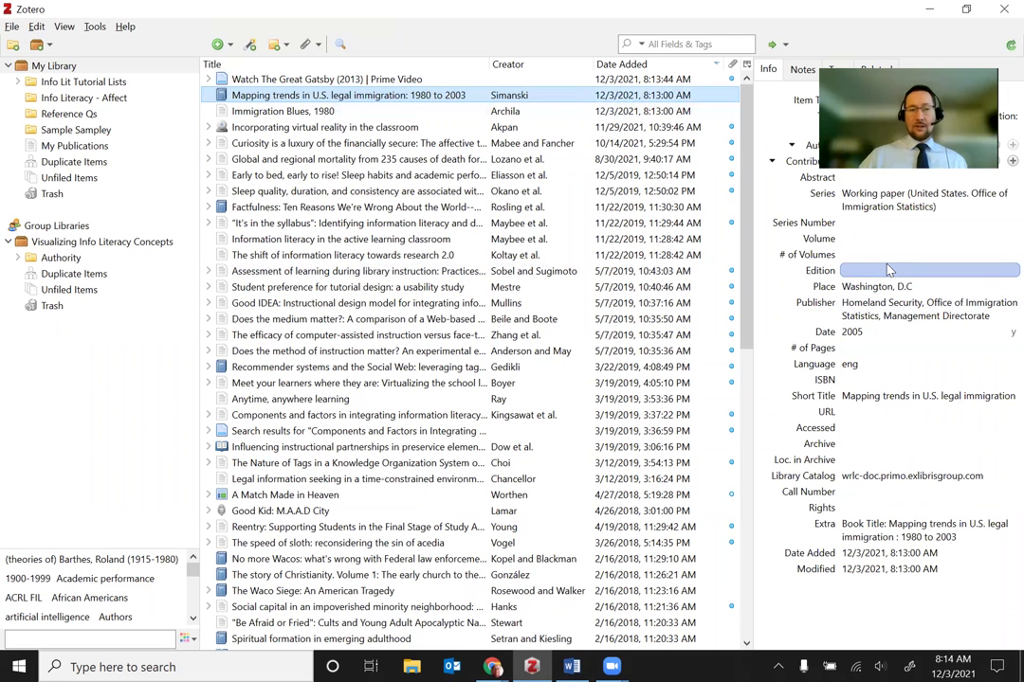
{"action": "left_click", "coordinate": [322, 110]}
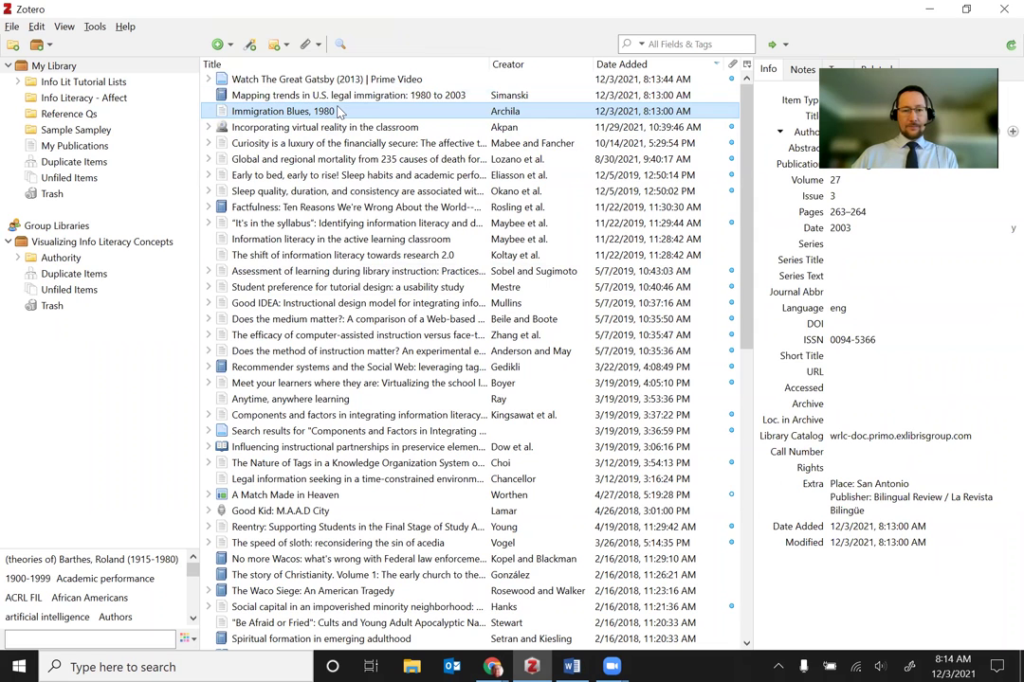
Look at the Zotero overview slide in the presentation and return to the Zotero library.
{"action": "key", "text": "alt+Tab"}
{"action": "key", "text": "alt+Tab"}
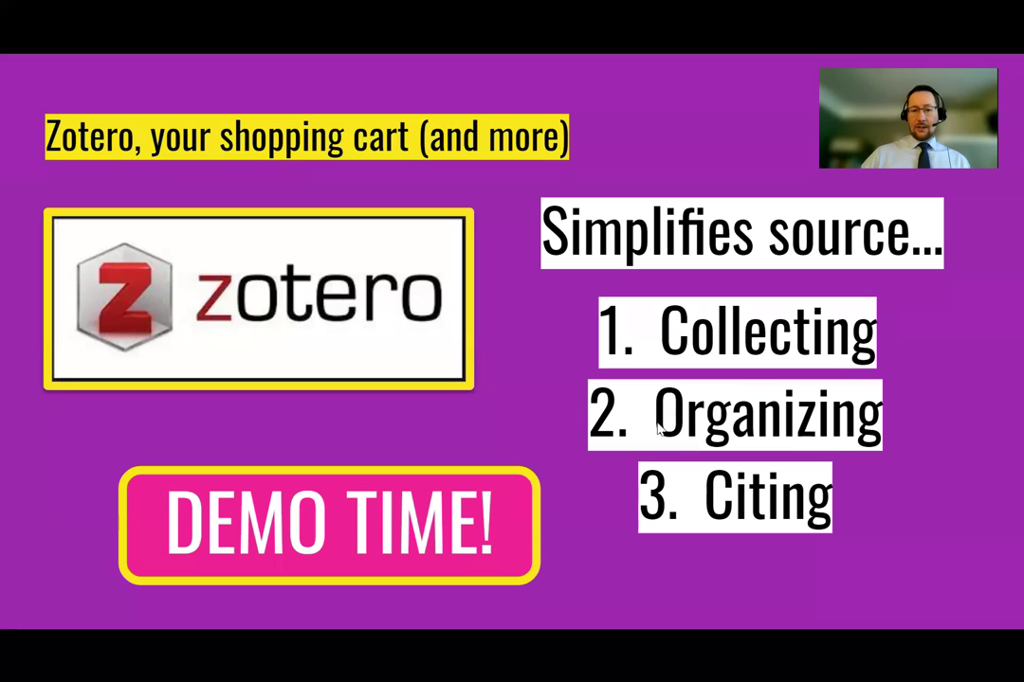
{"action": "key", "text": "alt+Tab"}
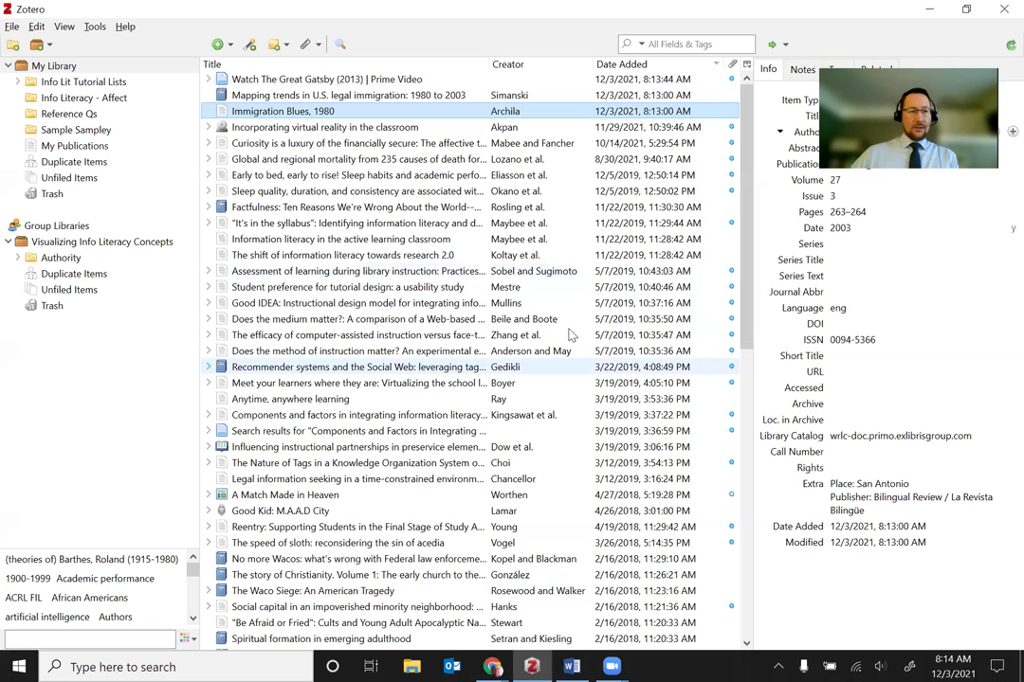
Add the Great Gatsby, Mapping trends and Immigration Blues items to the Reference Qs collection and check them there.
{"action": "left_click", "coordinate": [263, 95], "text": "ctrl"}
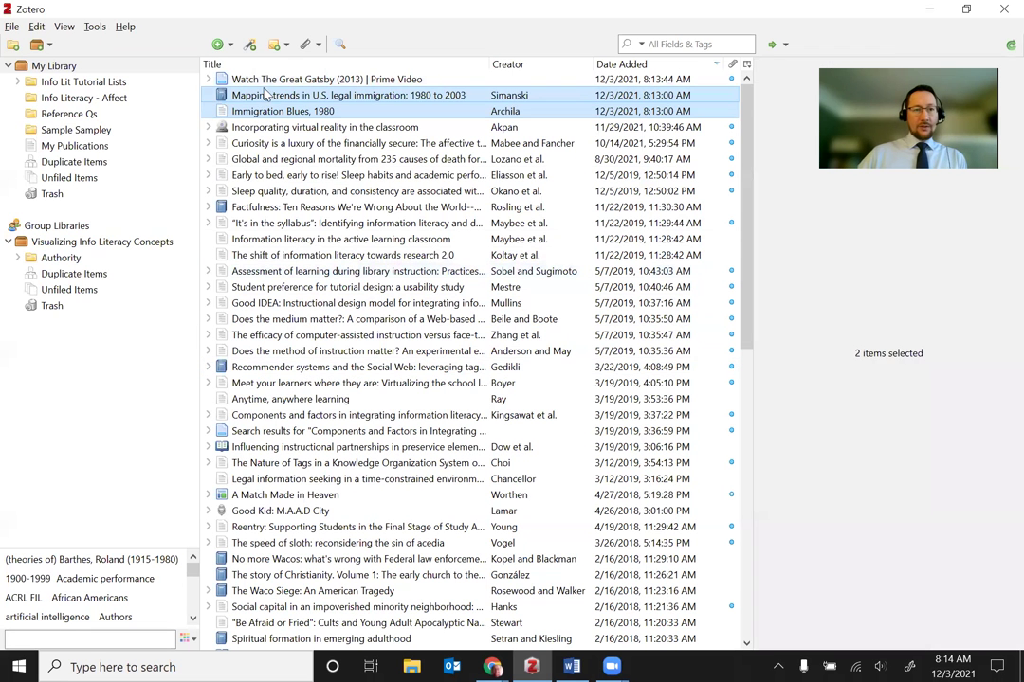
{"action": "left_click", "coordinate": [251, 79], "text": "ctrl"}
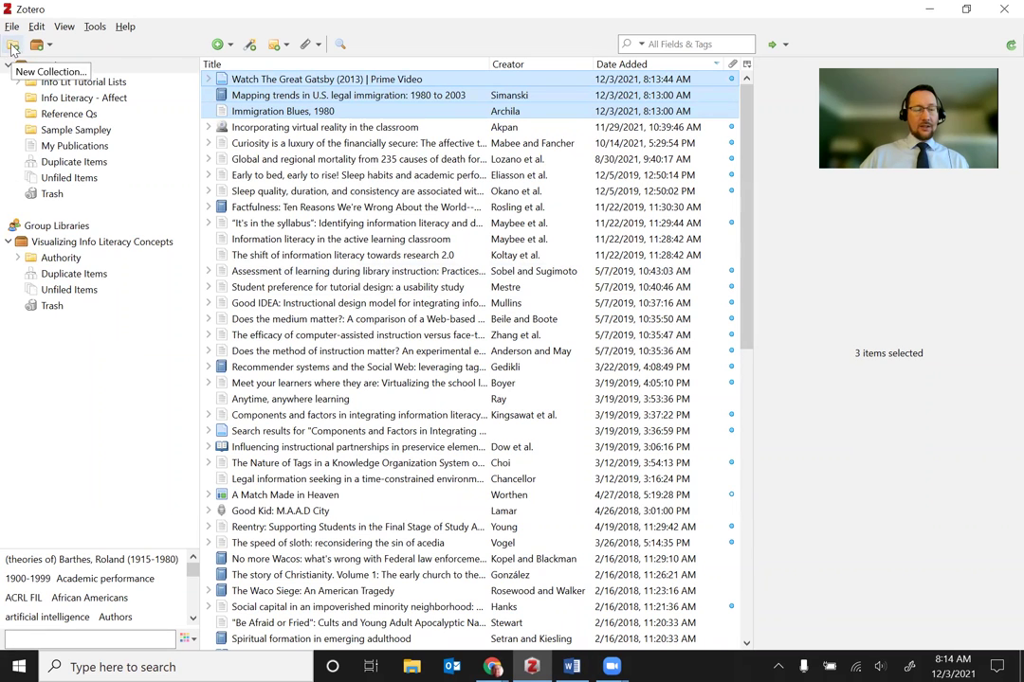
{"action": "left_click", "coordinate": [68, 114]}
{"action": "left_click", "coordinate": [270, 80]}
{"action": "left_click", "coordinate": [271, 95]}
{"action": "left_click", "coordinate": [270, 111]}
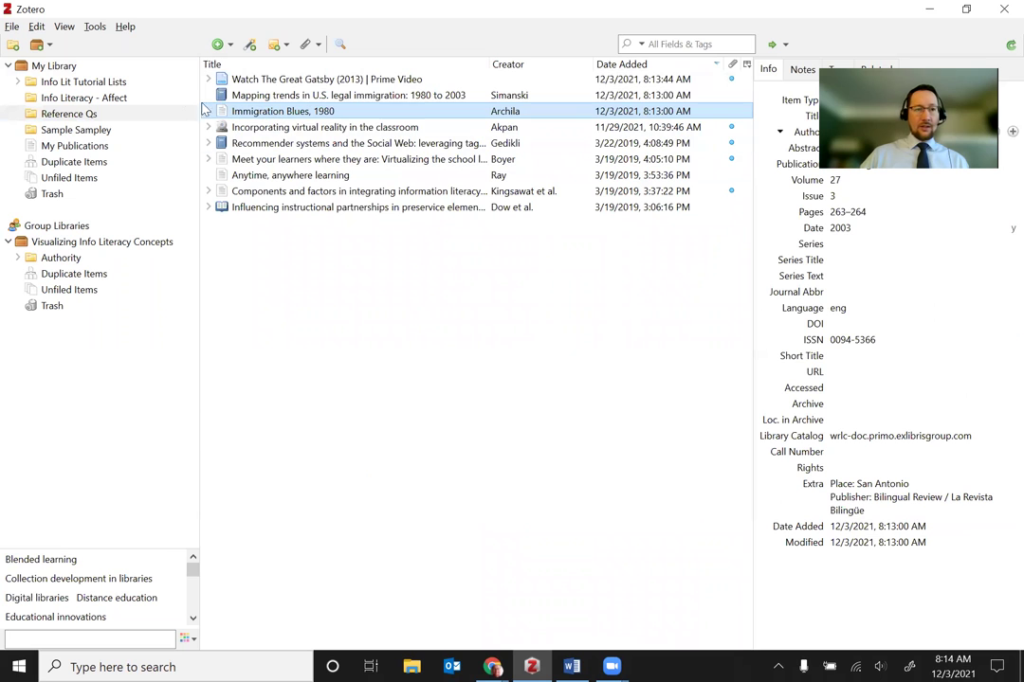
Compare the full My Library list with the Reference Qs collection and view the Immigration Blues entry there.
{"action": "left_click", "coordinate": [52, 68]}
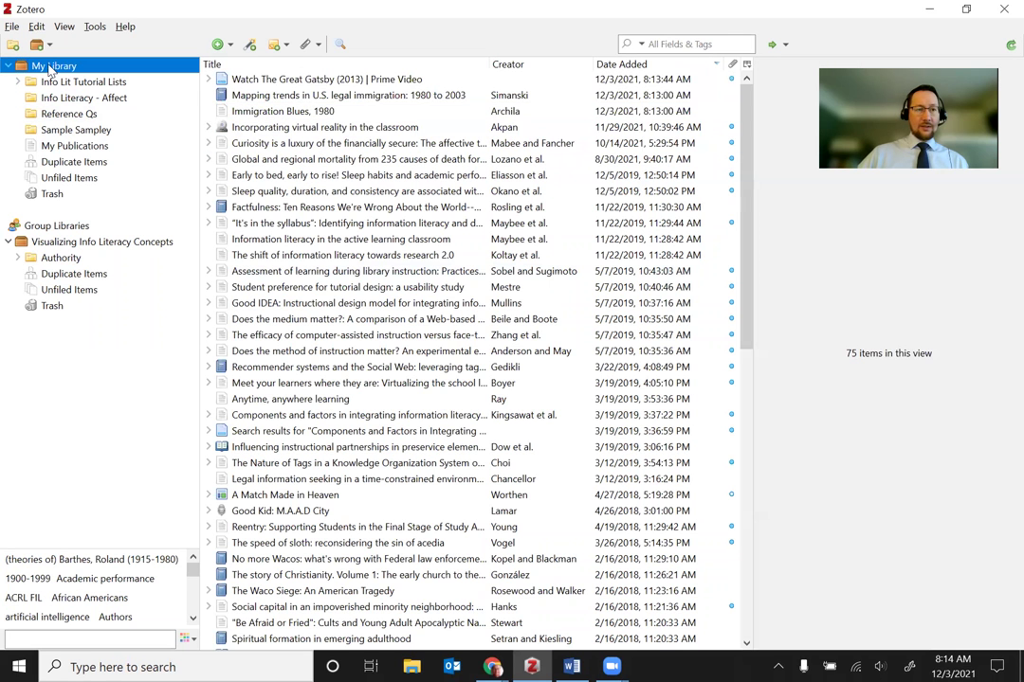
{"action": "left_click", "coordinate": [71, 114]}
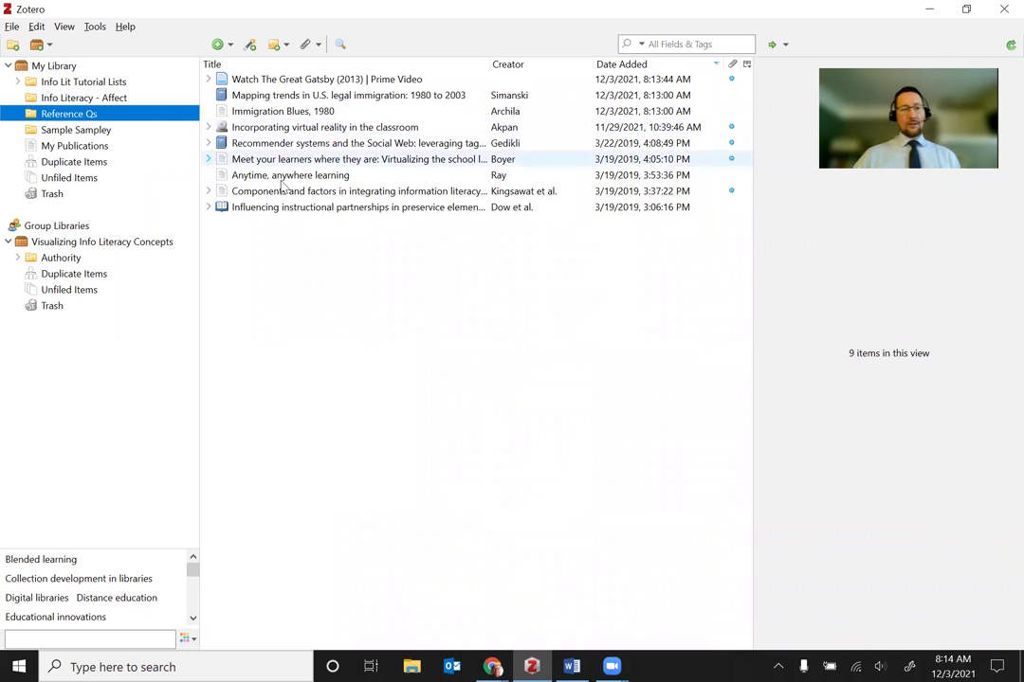
{"action": "left_click", "coordinate": [290, 111]}
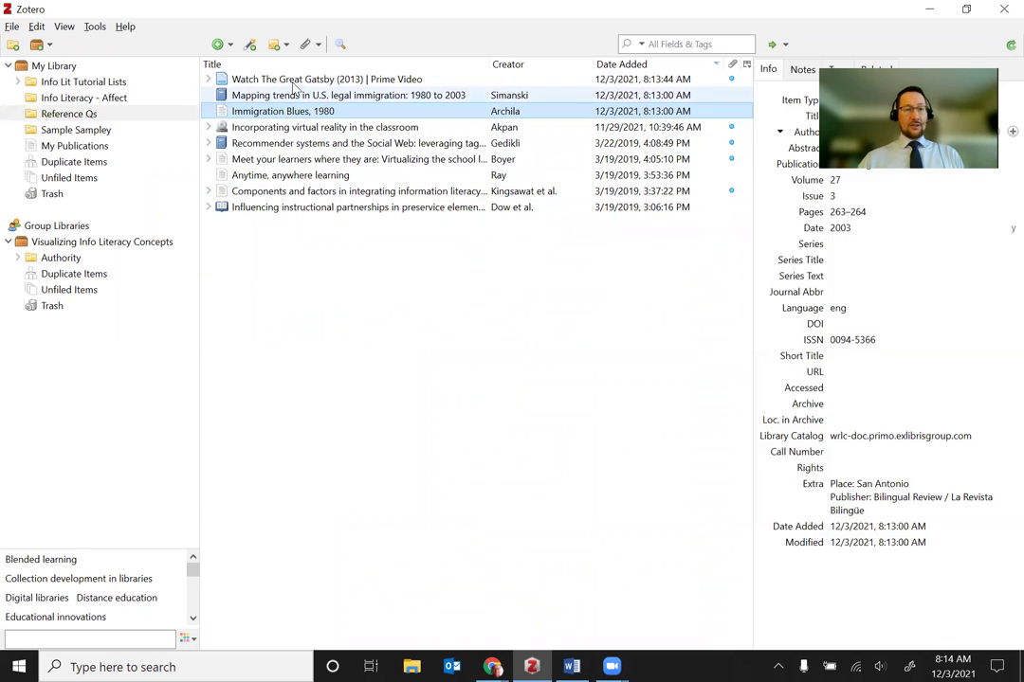
Remove the Great Gatsby, Mapping trends and Immigration Blues items from the Reference Qs collection.
{"action": "left_click", "coordinate": [295, 82], "text": "shift"}
{"action": "key", "text": "Delete"}
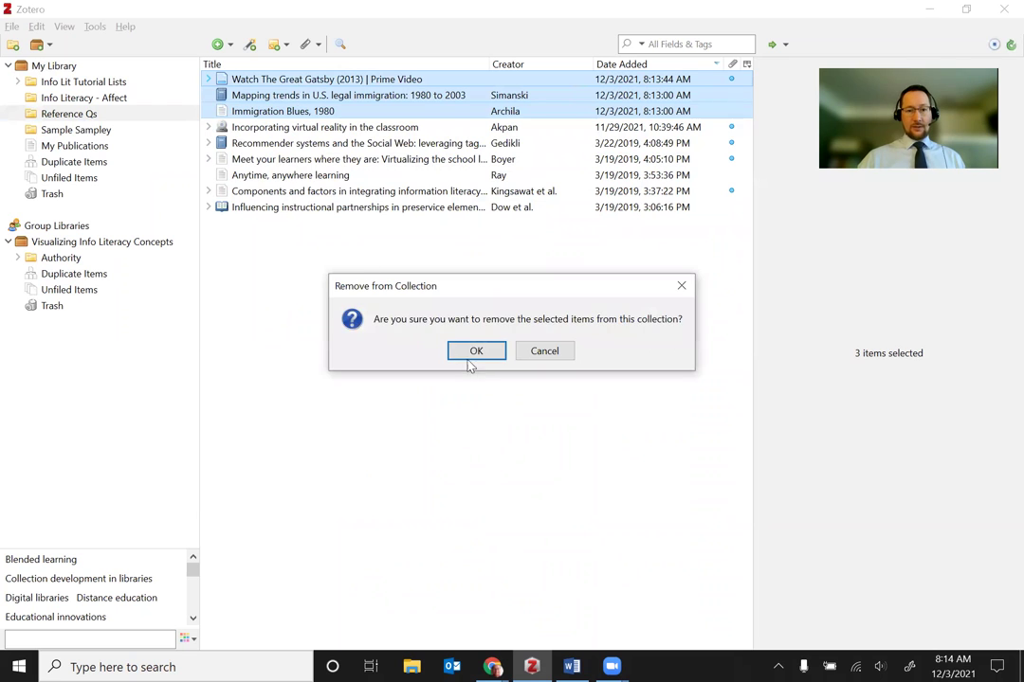
{"action": "left_click", "coordinate": [468, 357]}
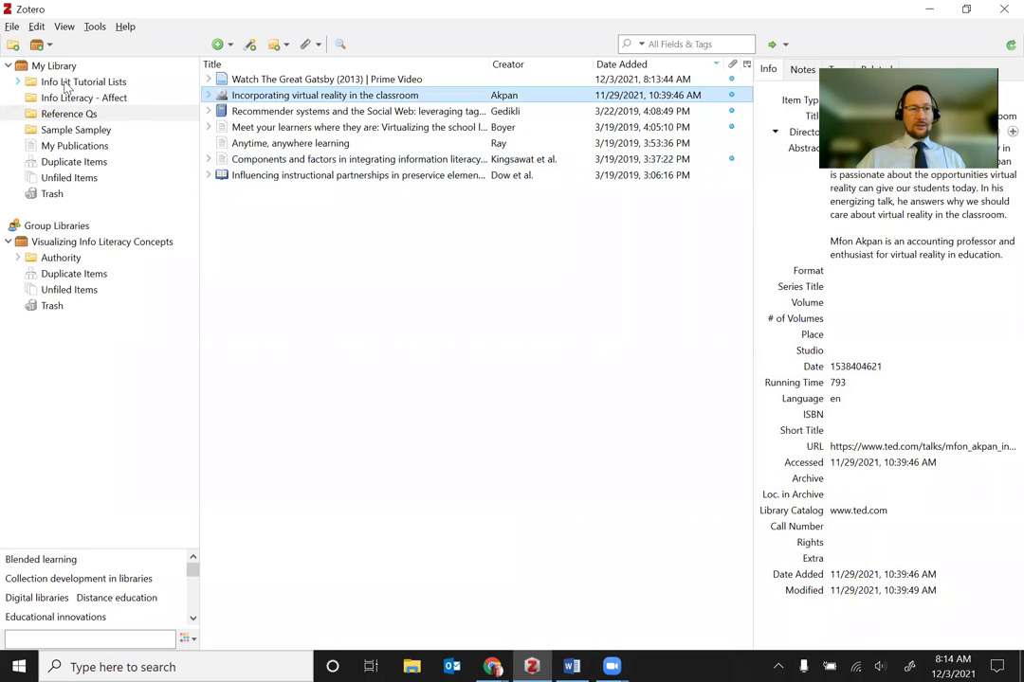
{"action": "left_click", "coordinate": [296, 82]}
{"action": "key", "text": "Delete"}
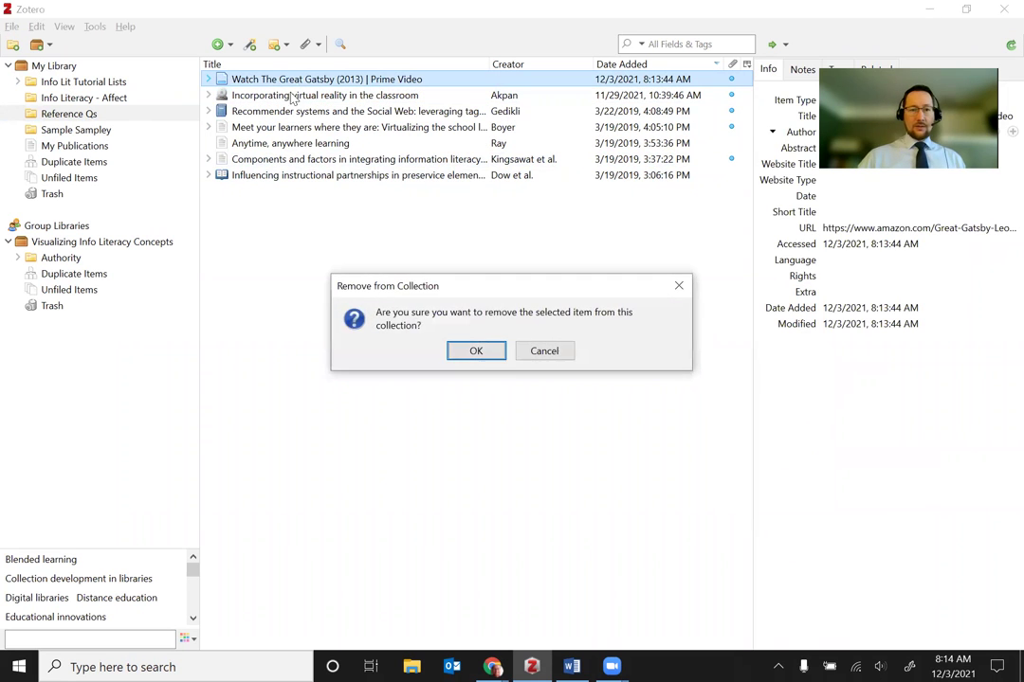
{"action": "left_click", "coordinate": [477, 356]}
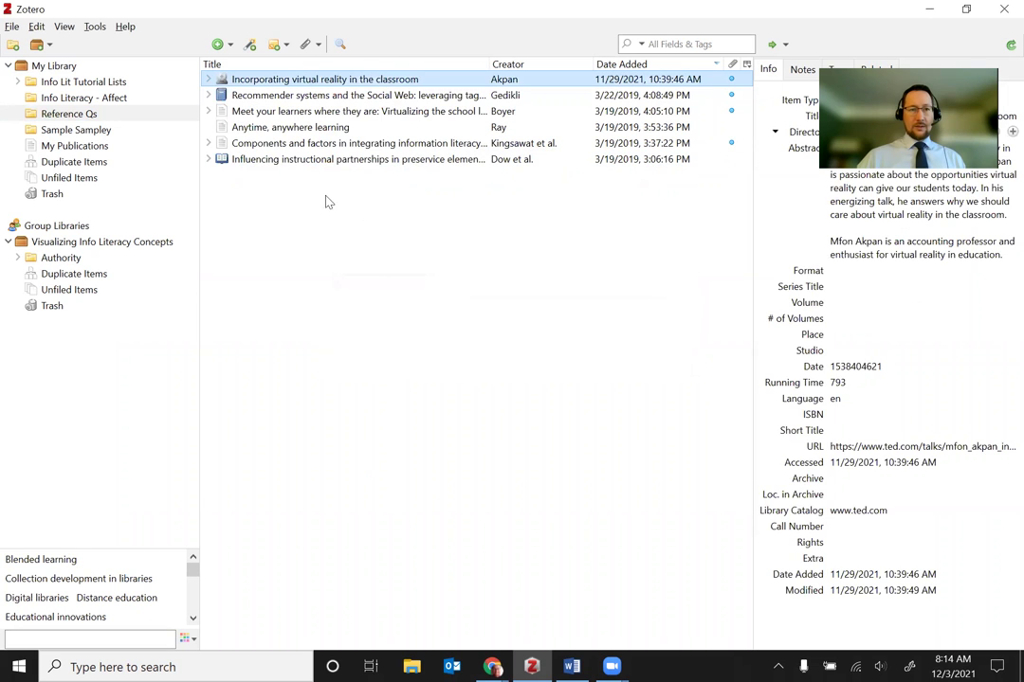
Check the full My Library list for the three items removed from the collection, and return to Reference Qs.
{"action": "left_click", "coordinate": [49, 67]}
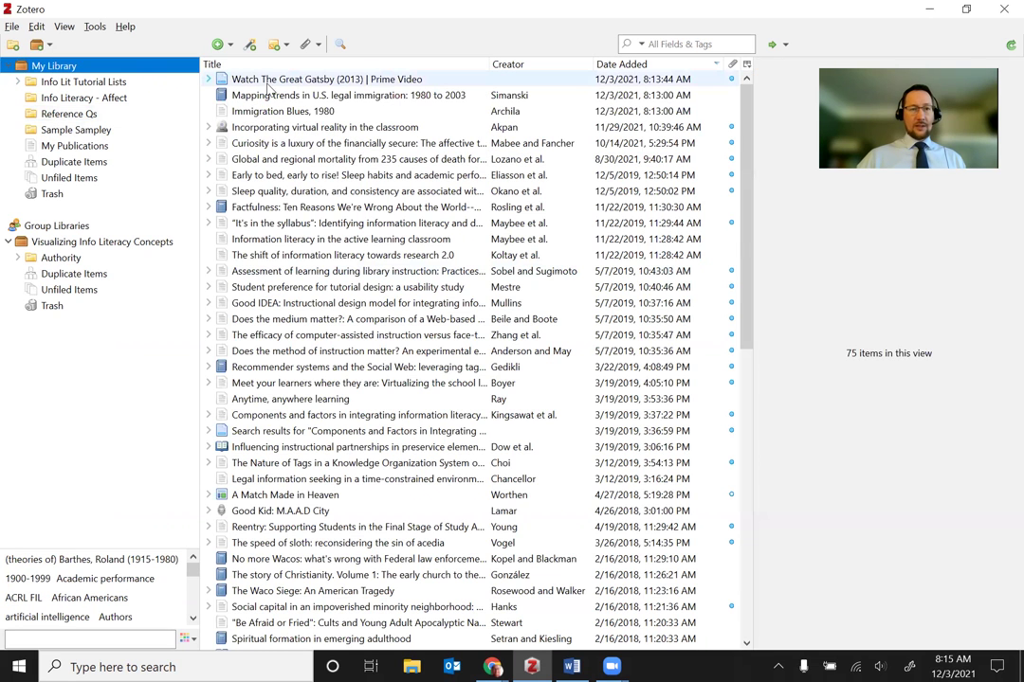
{"action": "left_click", "coordinate": [59, 68]}
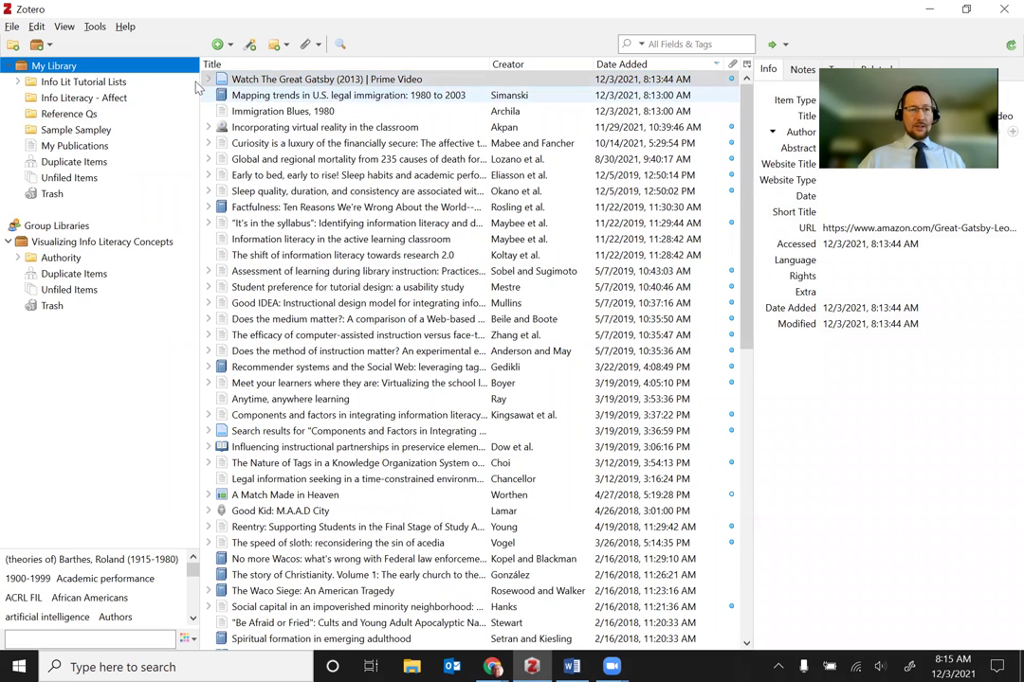
{"action": "left_click", "coordinate": [68, 113]}
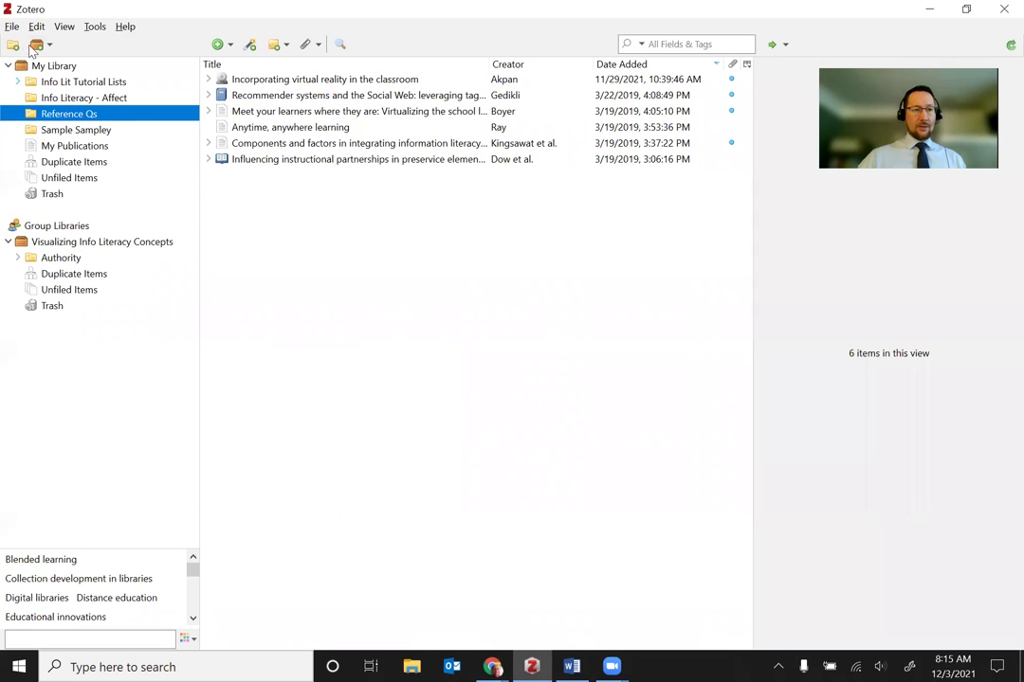
Create a new collection named "Instruction Demo" and nest it inside the Reference Qs collection.
{"action": "left_click", "coordinate": [13, 45]}
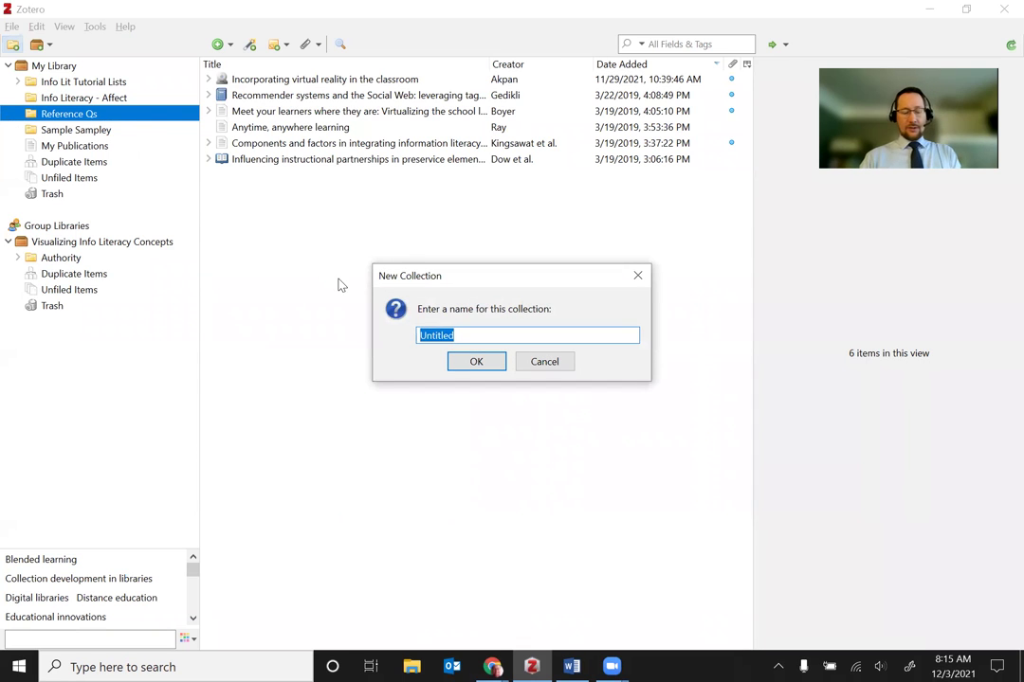
{"action": "type", "text": "Instruction Demo"}
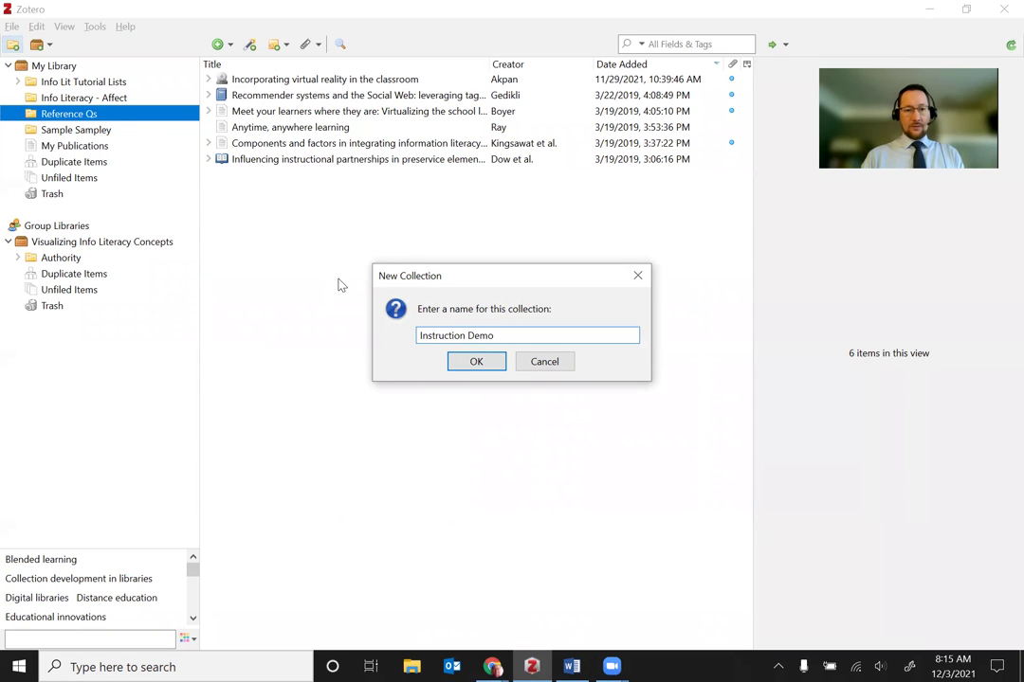
{"action": "key", "text": "Return"}
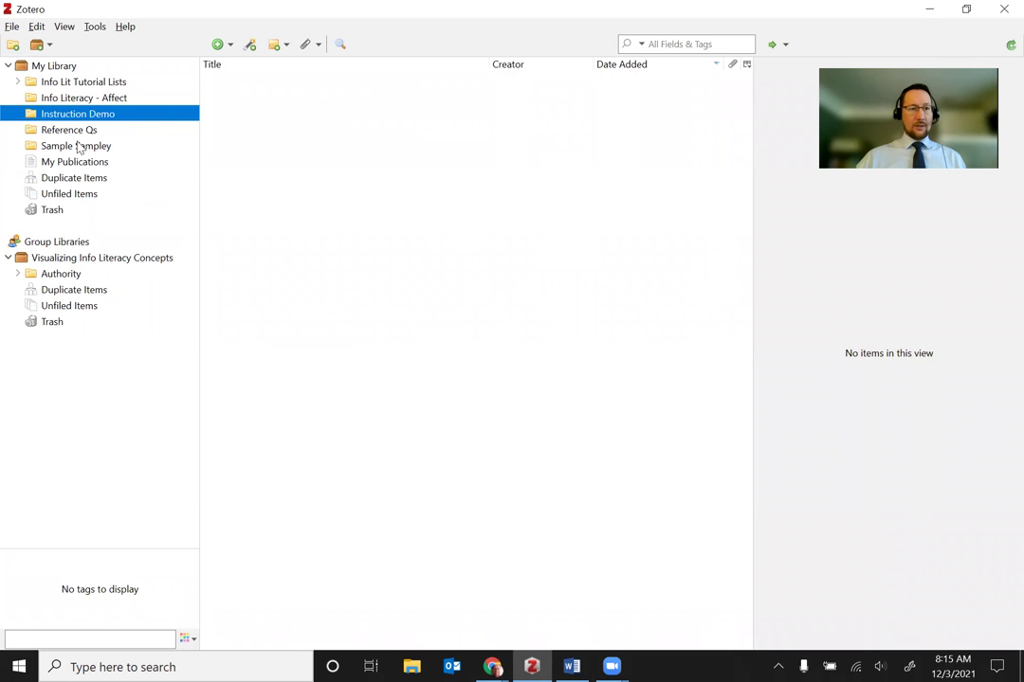
{"action": "left_click_drag", "start_coordinate": [48, 118], "coordinate": [74, 133]}
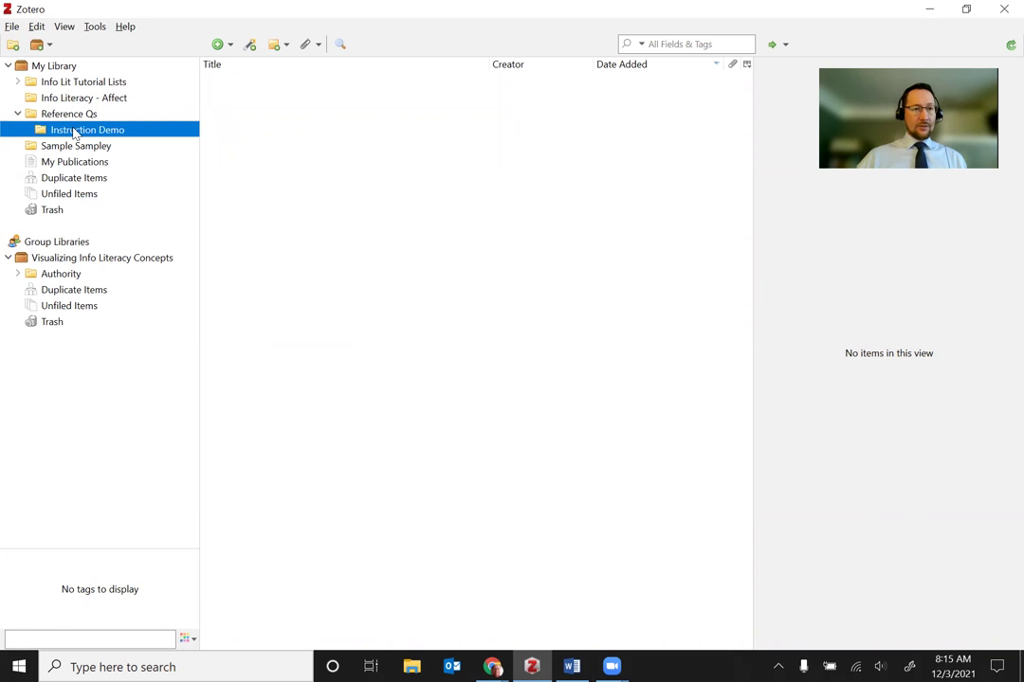
Add the Great Gatsby, Mapping trends and Immigration Blues items from My Library to the Instruction Demo subcollection.
{"action": "left_click", "coordinate": [45, 68]}
{"action": "left_click_drag", "start_coordinate": [220, 79], "coordinate": [77, 135]}
{"action": "left_click", "coordinate": [279, 96]}
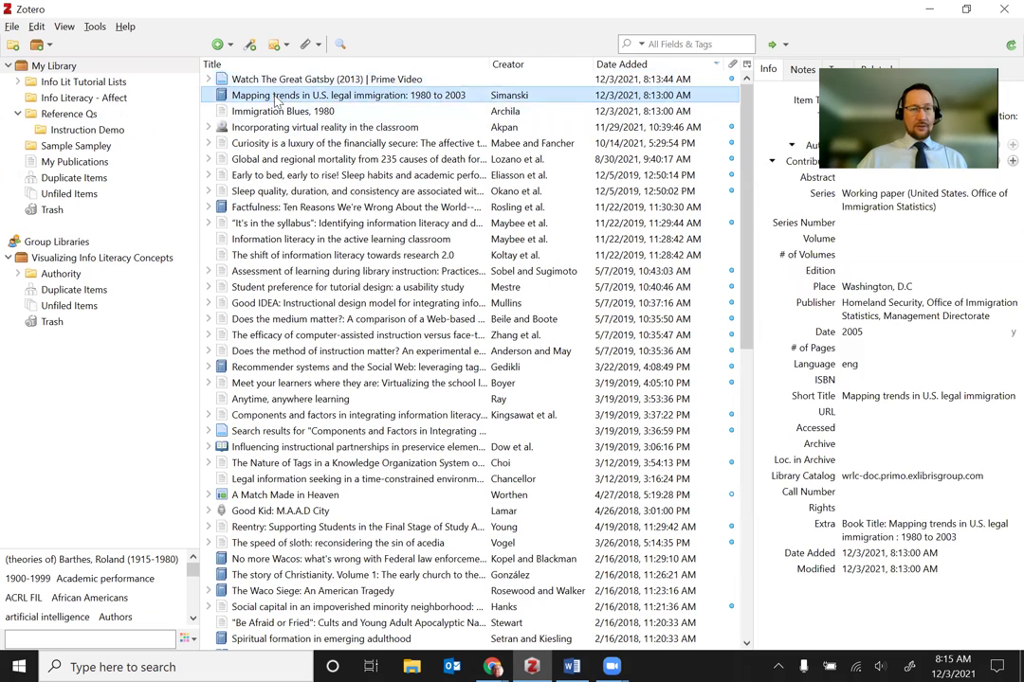
{"action": "left_click", "coordinate": [279, 112], "text": "shift"}
{"action": "left_click_drag", "start_coordinate": [150, 124], "coordinate": [79, 131]}
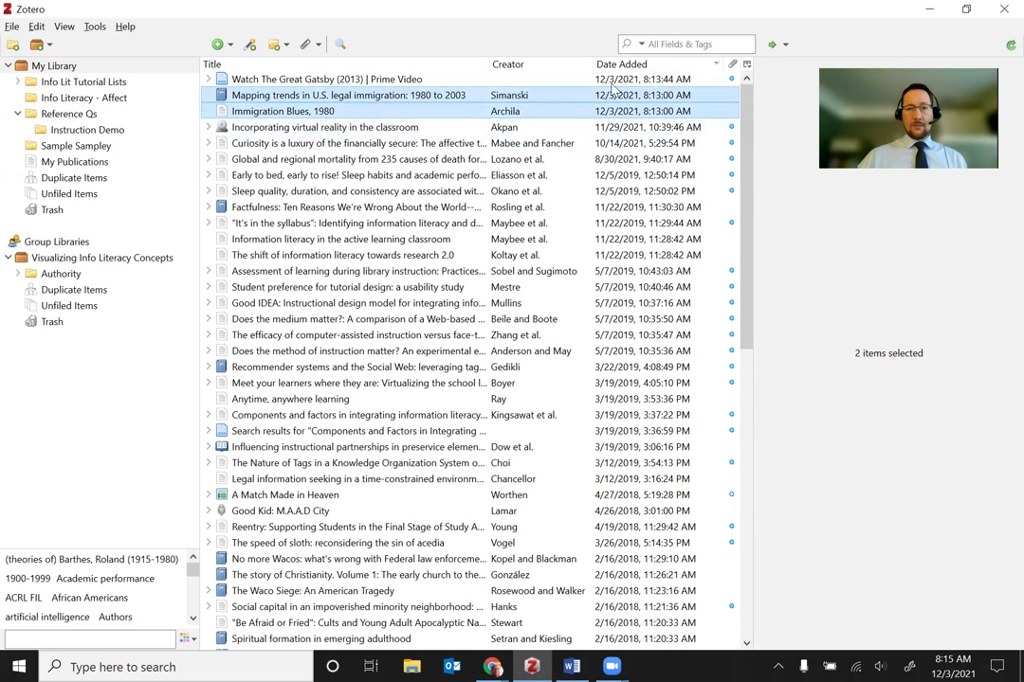
Add a note to the Great Gatsby item reading "THis source was used for a Zotero demo 2021.12.03".
{"action": "left_click", "coordinate": [331, 81]}
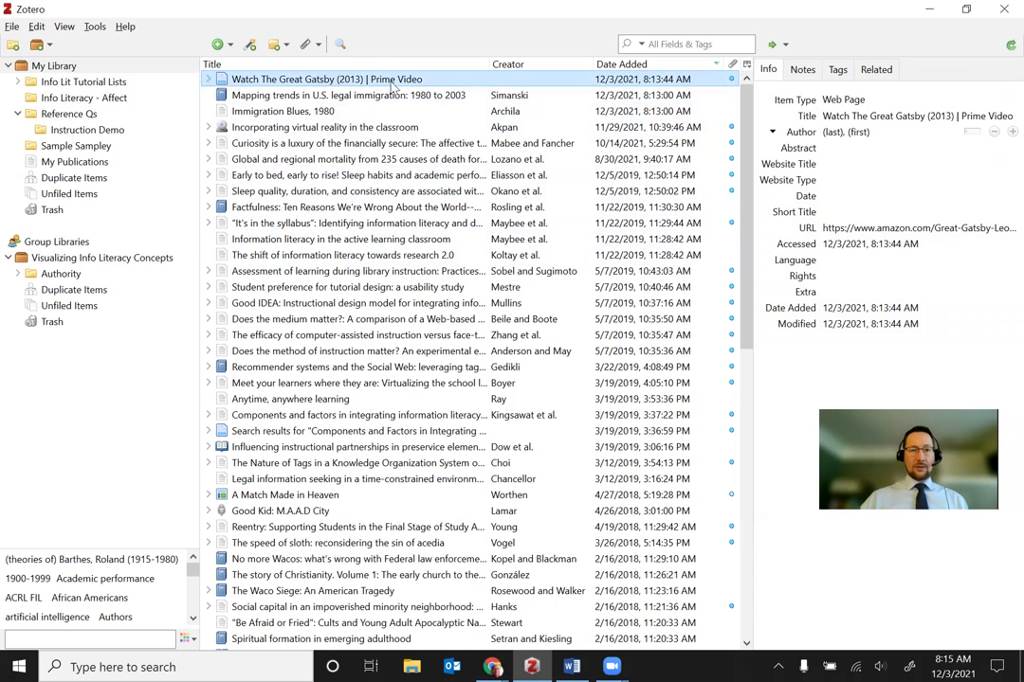
{"action": "left_click", "coordinate": [802, 70]}
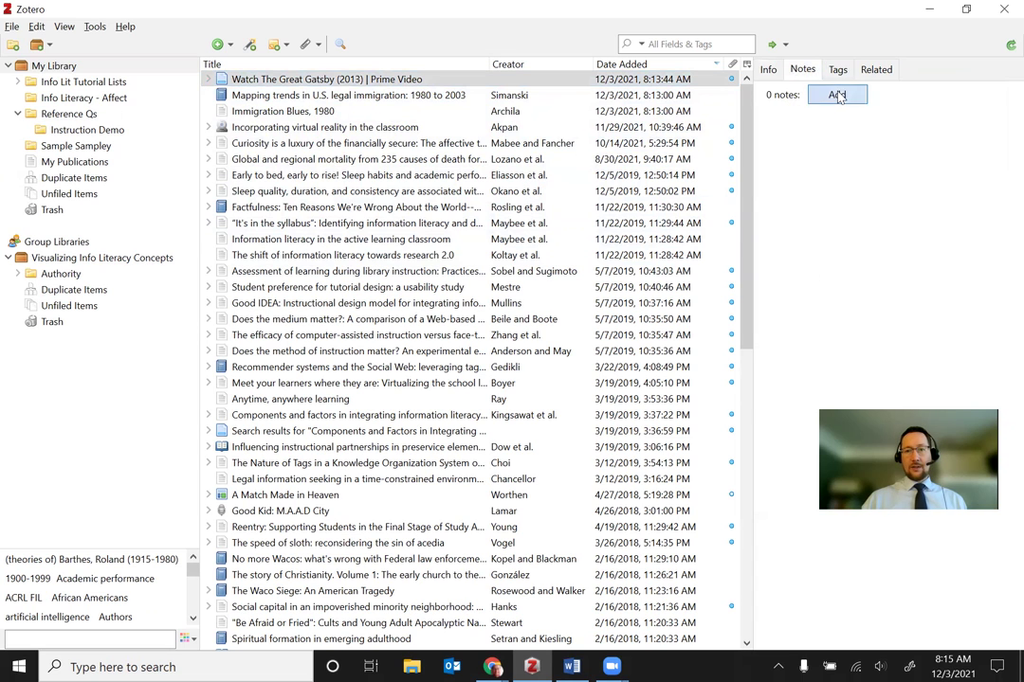
{"action": "left_click", "coordinate": [837, 95]}
{"action": "type", "text": "THis source was used for a Zotero demo."}
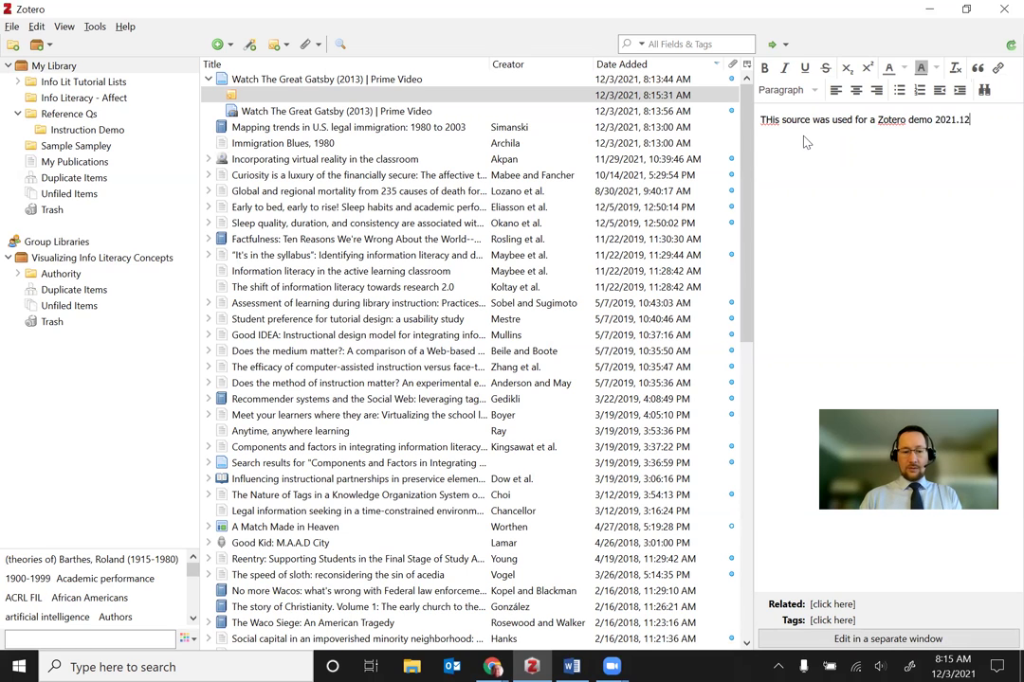
Correct "THis" to "This" at the start of the Great Gatsby item's note.
{"action": "left_click", "coordinate": [268, 98]}
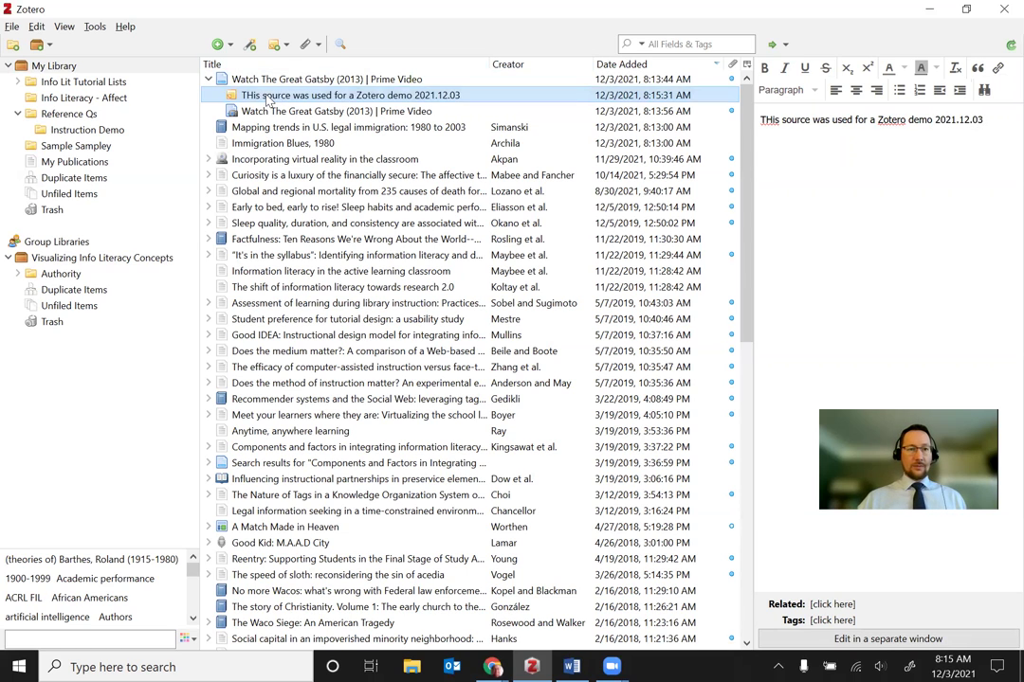
{"action": "left_click", "coordinate": [768, 120]}
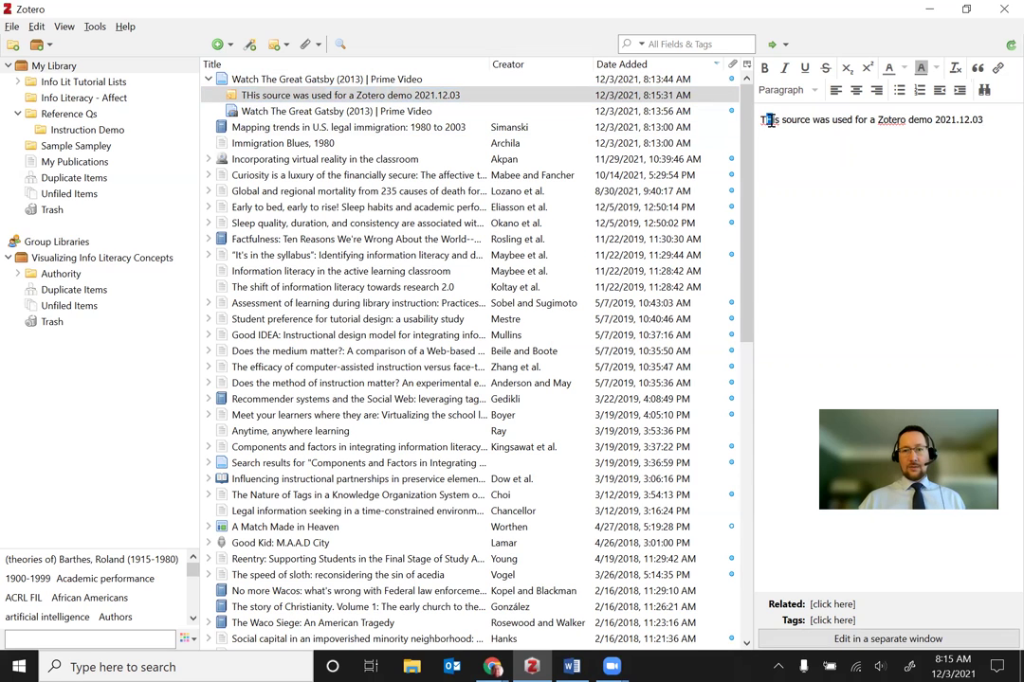
{"action": "type", "text": "h"}
Review the note and the web page snapshot nested under the Great Gatsby item, and reselect the item itself.
{"action": "left_click", "coordinate": [403, 100]}
{"action": "key", "text": "Down"}
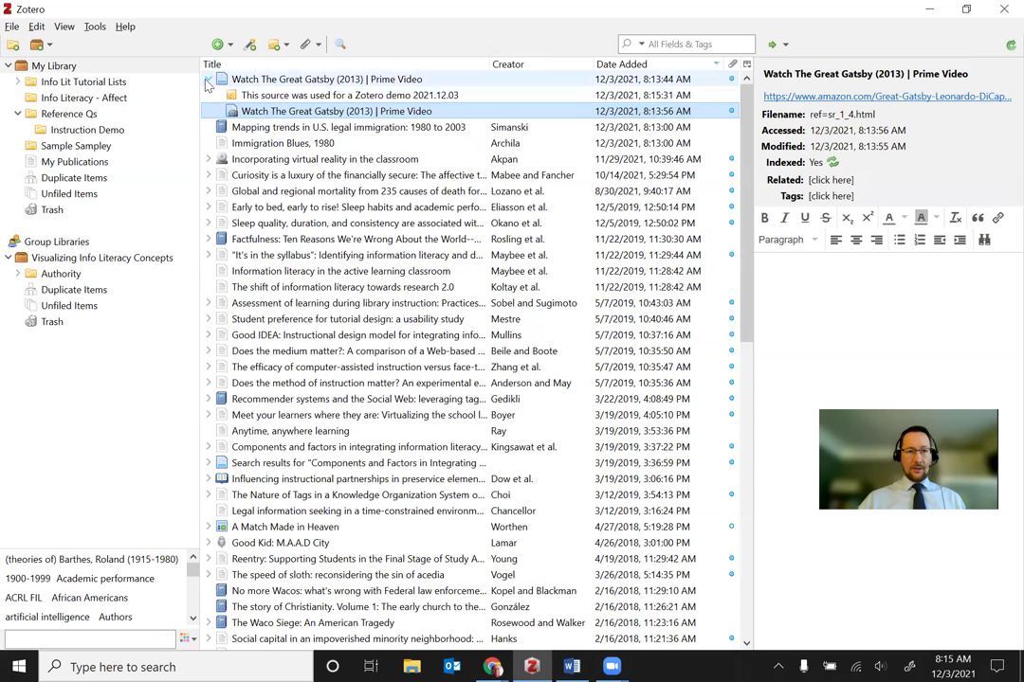
{"action": "left_click", "coordinate": [209, 78]}
{"action": "key", "text": "Right"}
{"action": "left_click", "coordinate": [292, 96]}
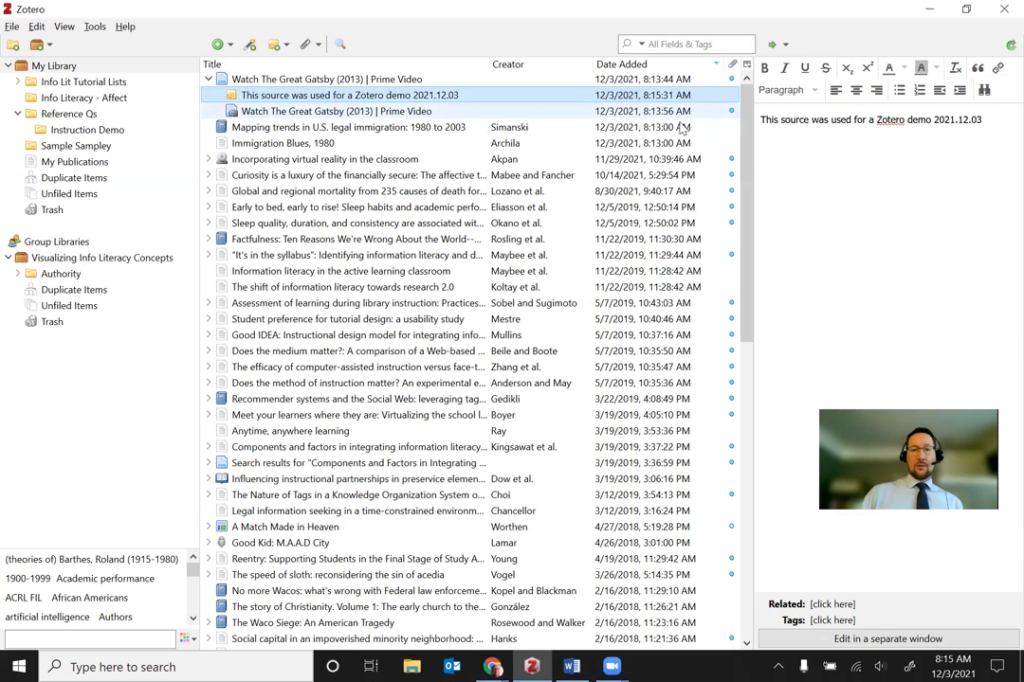
{"action": "left_click", "coordinate": [691, 80]}
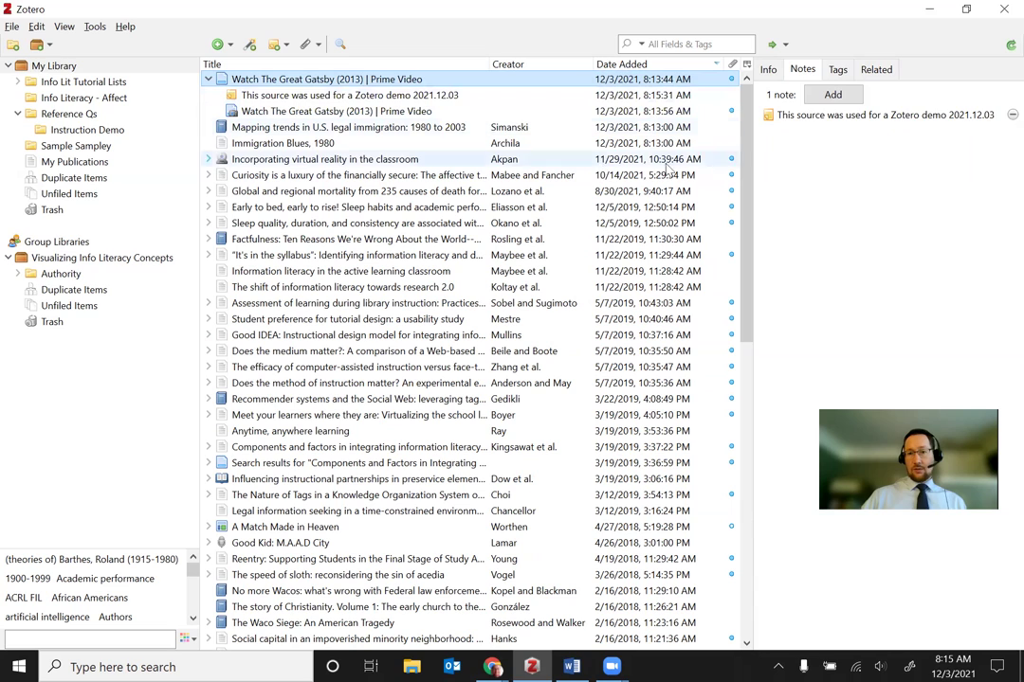
Tag the Great Gatsby item with "sliced bread" and "zotero demo", and collapse its child entries.
{"action": "left_click", "coordinate": [838, 73]}
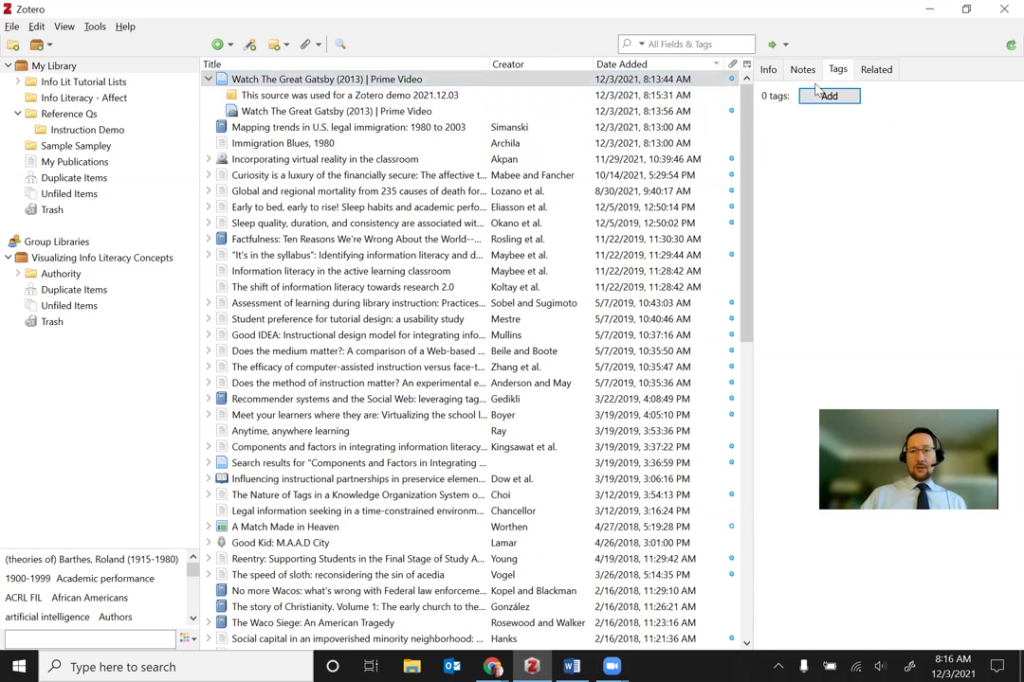
{"action": "left_click", "coordinate": [823, 97]}
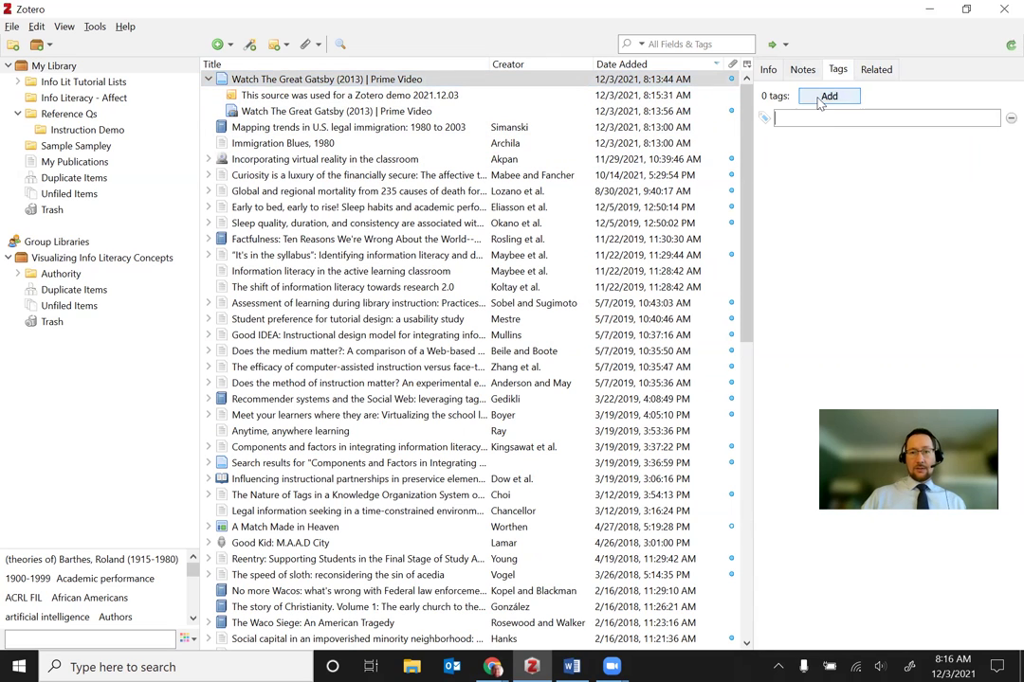
{"action": "type", "text": "sliced br"}
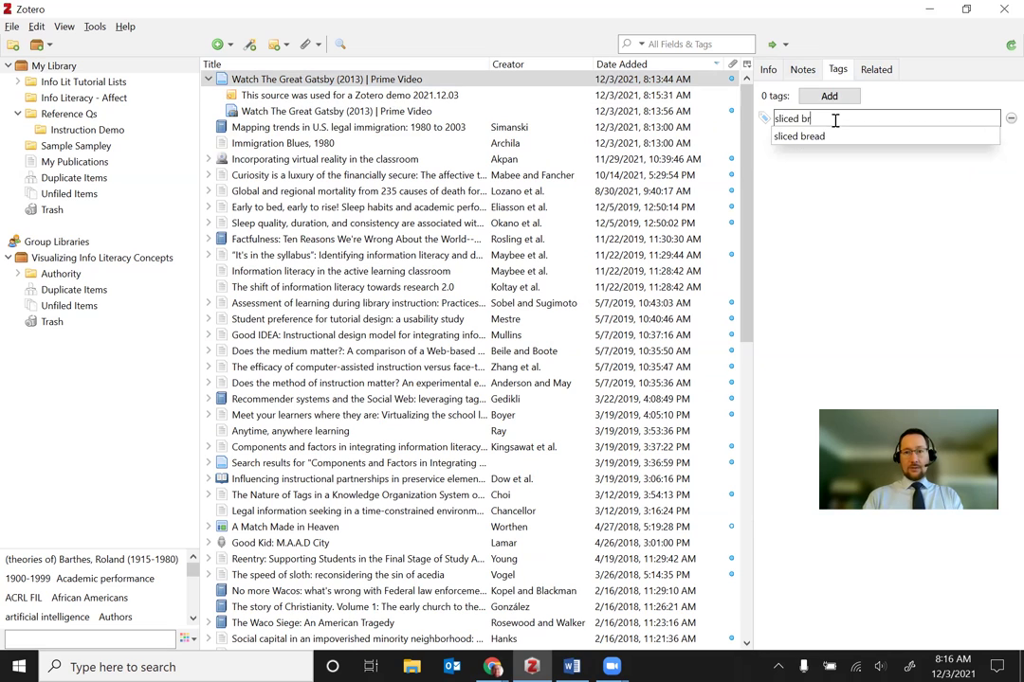
{"action": "type", "text": "ead"}
{"action": "left_click", "coordinate": [850, 136]}
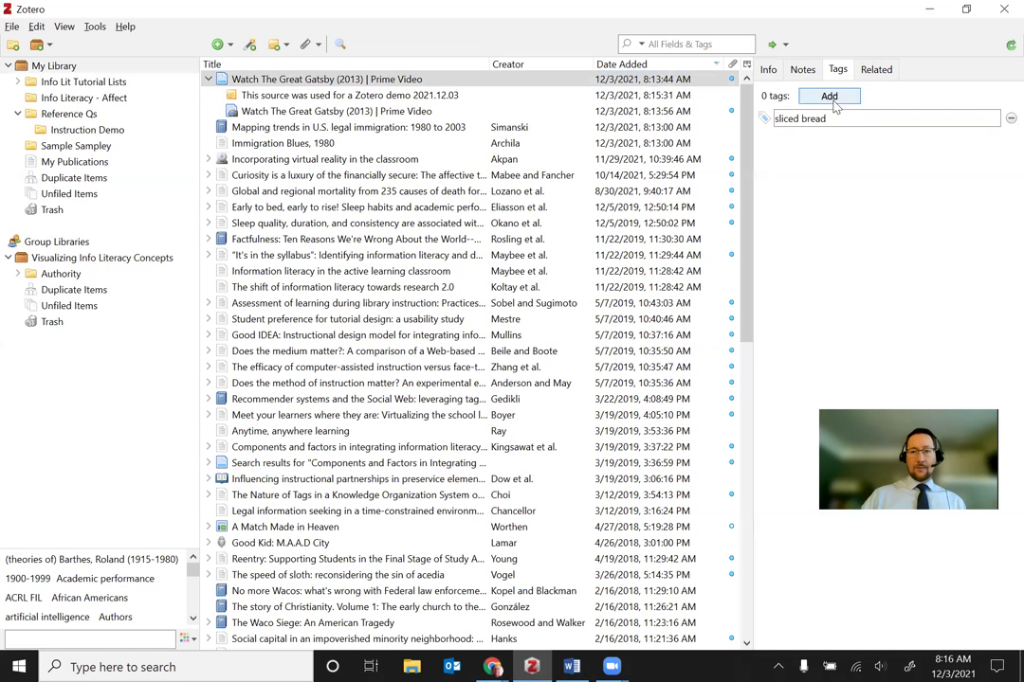
{"action": "left_click", "coordinate": [830, 109]}
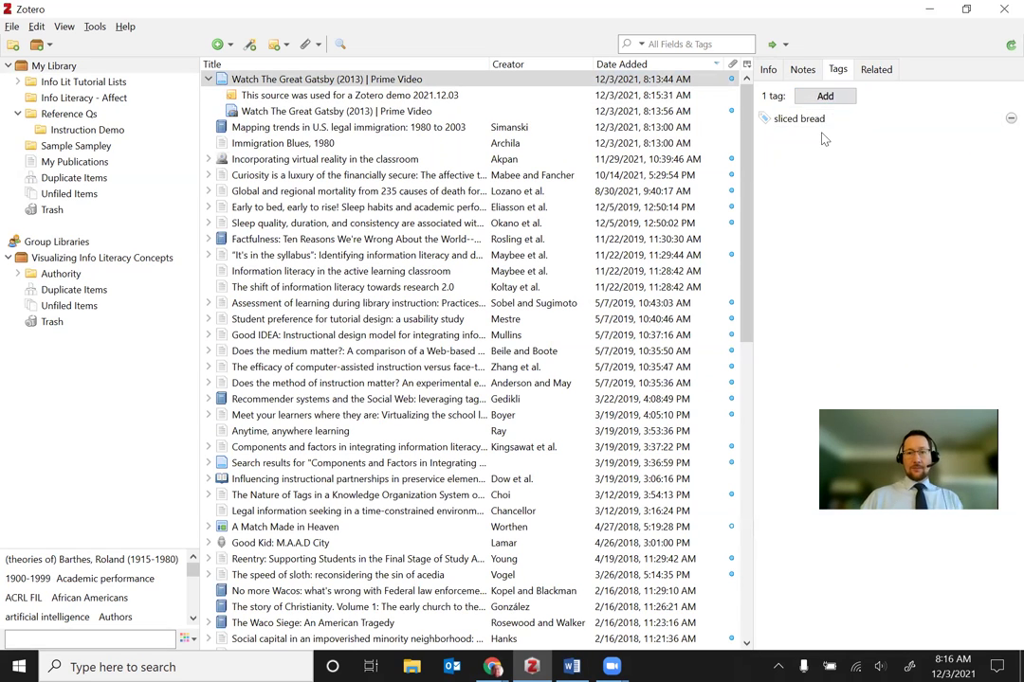
{"action": "left_click", "coordinate": [828, 101]}
{"action": "type", "text": "zotero demo"}
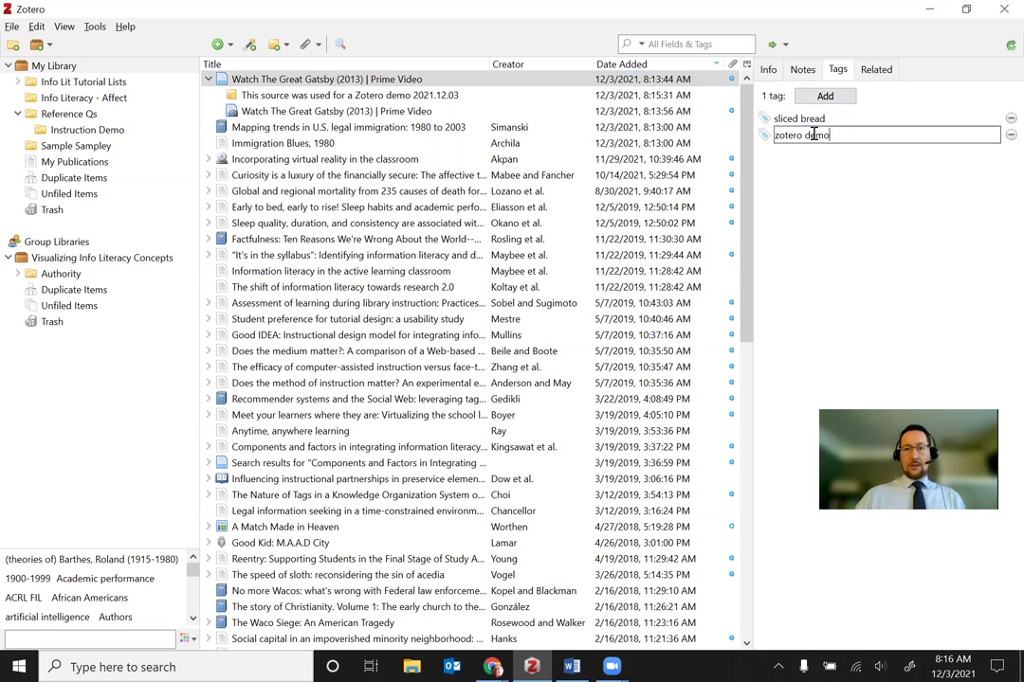
{"action": "key", "text": "Return"}
{"action": "left_click", "coordinate": [209, 83]}
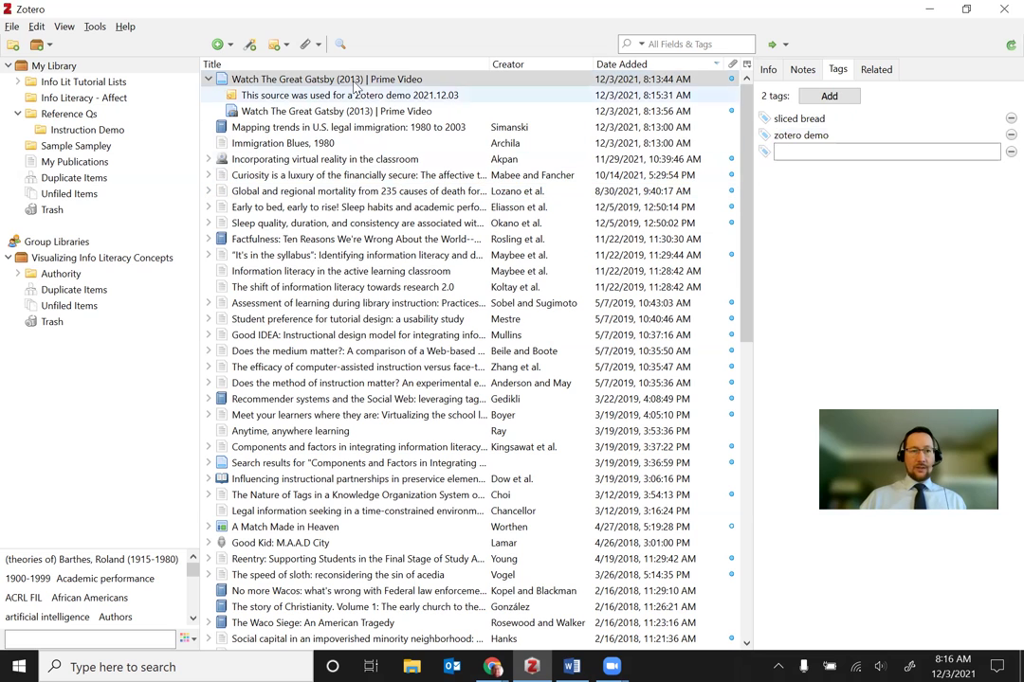
{"action": "left_click", "coordinate": [208, 79]}
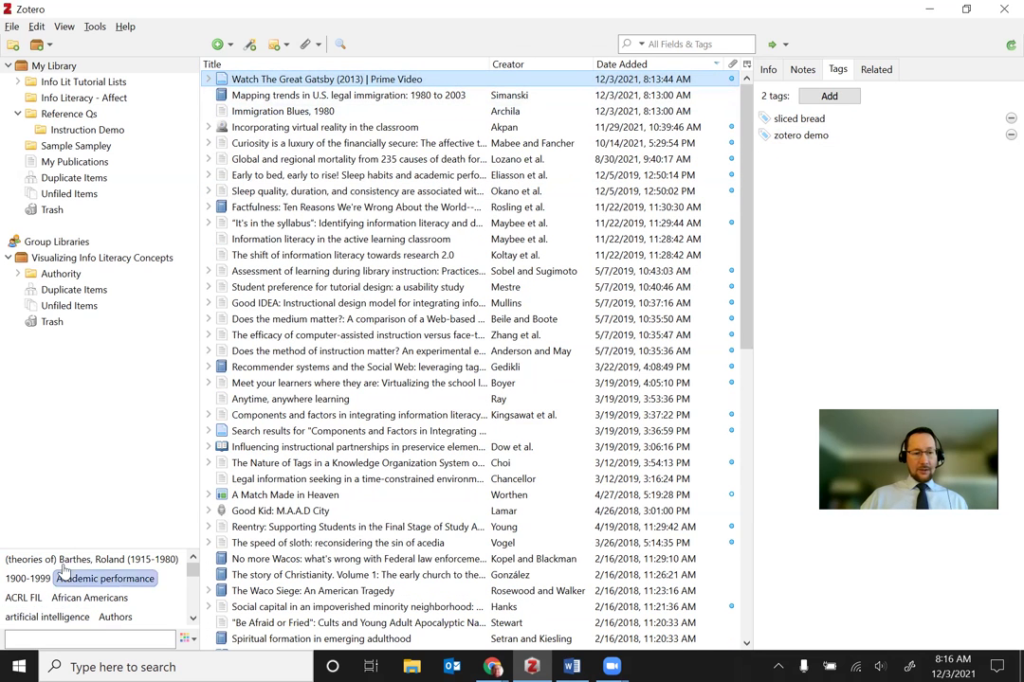
Filter My Library by the tags artificial intelligence, Academic performance and Case studies in turn, enlarging the tag list before the last one.
{"action": "left_click", "coordinate": [54, 618]}
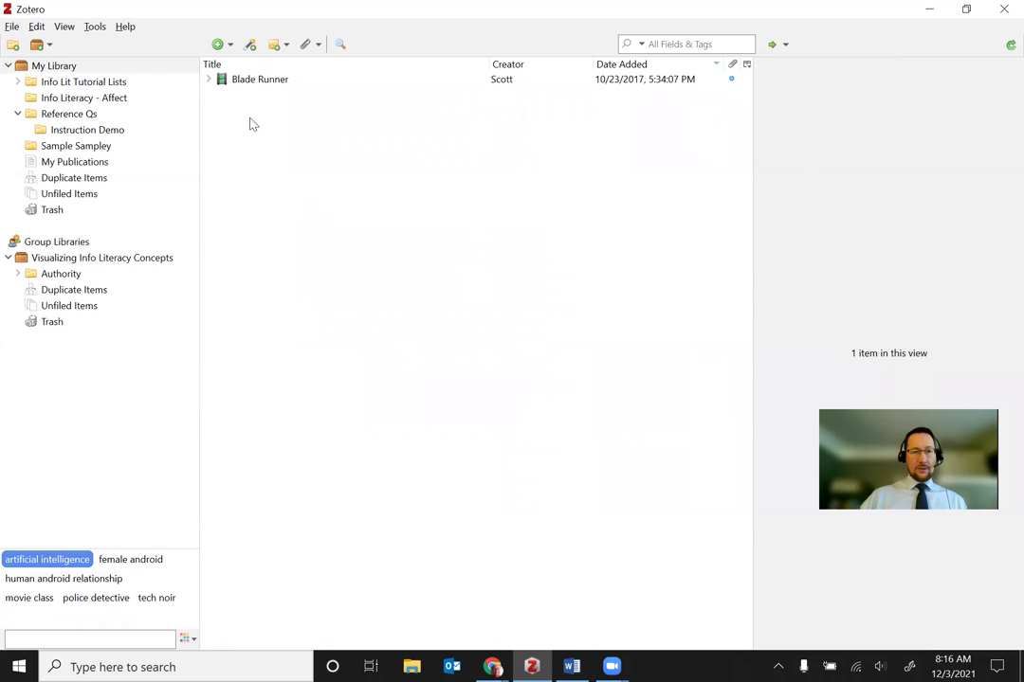
{"action": "left_click", "coordinate": [57, 562]}
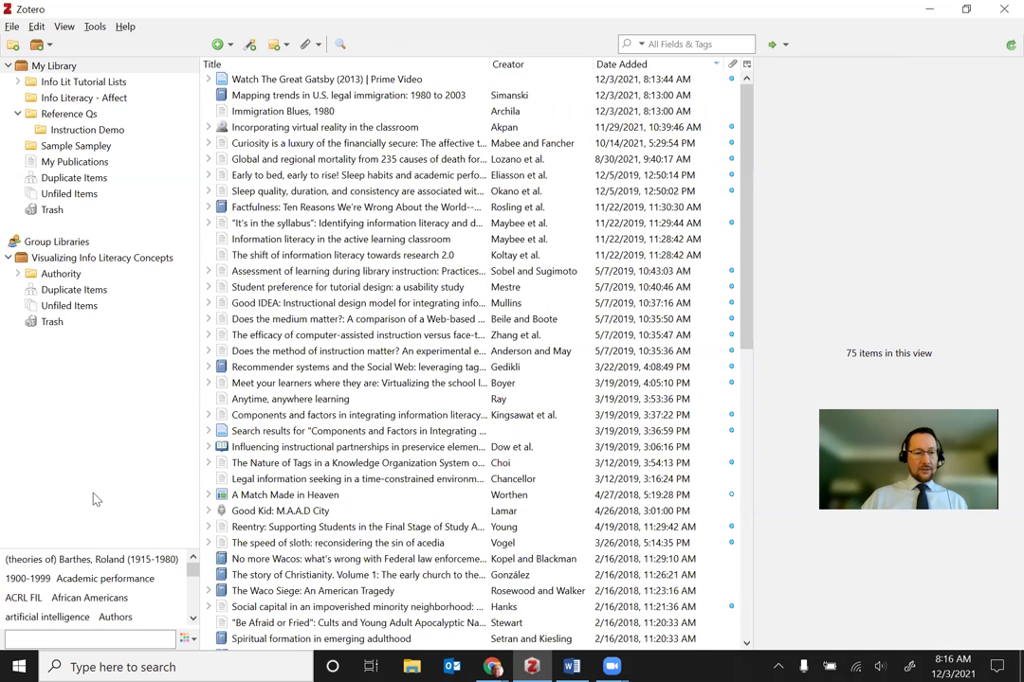
{"action": "left_click", "coordinate": [118, 578]}
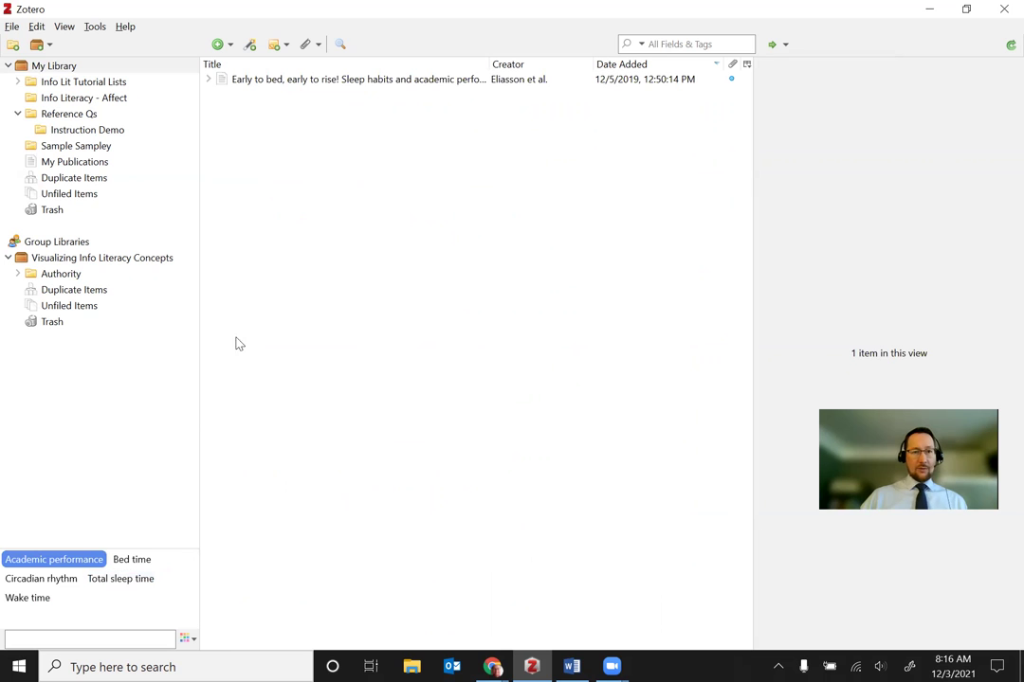
{"action": "left_click", "coordinate": [27, 561]}
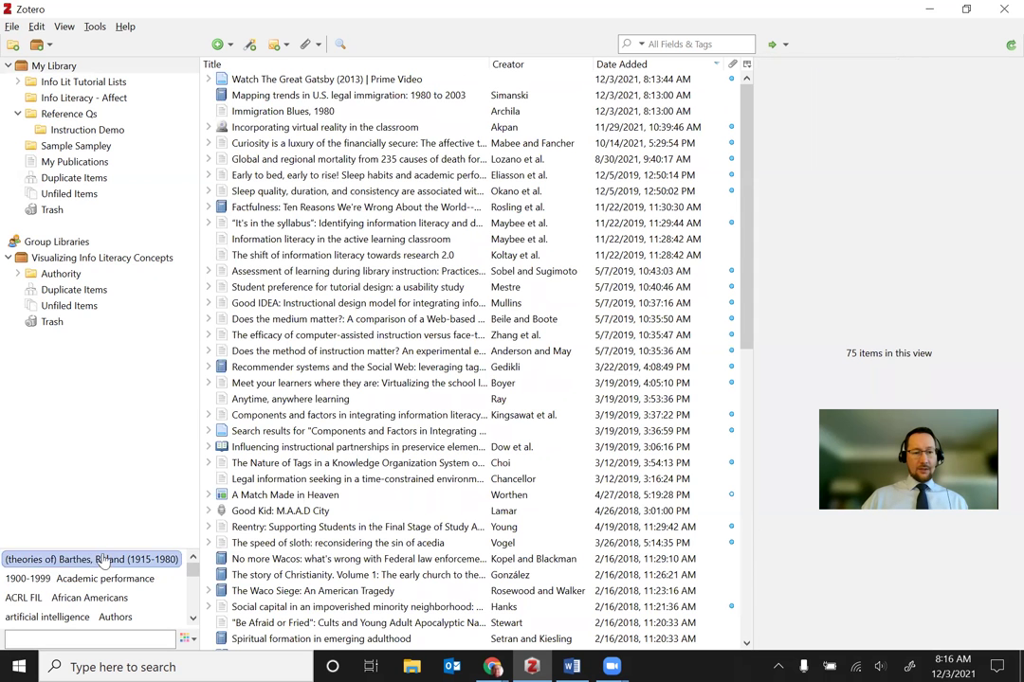
{"action": "left_click_drag", "start_coordinate": [102, 544], "coordinate": [107, 434]}
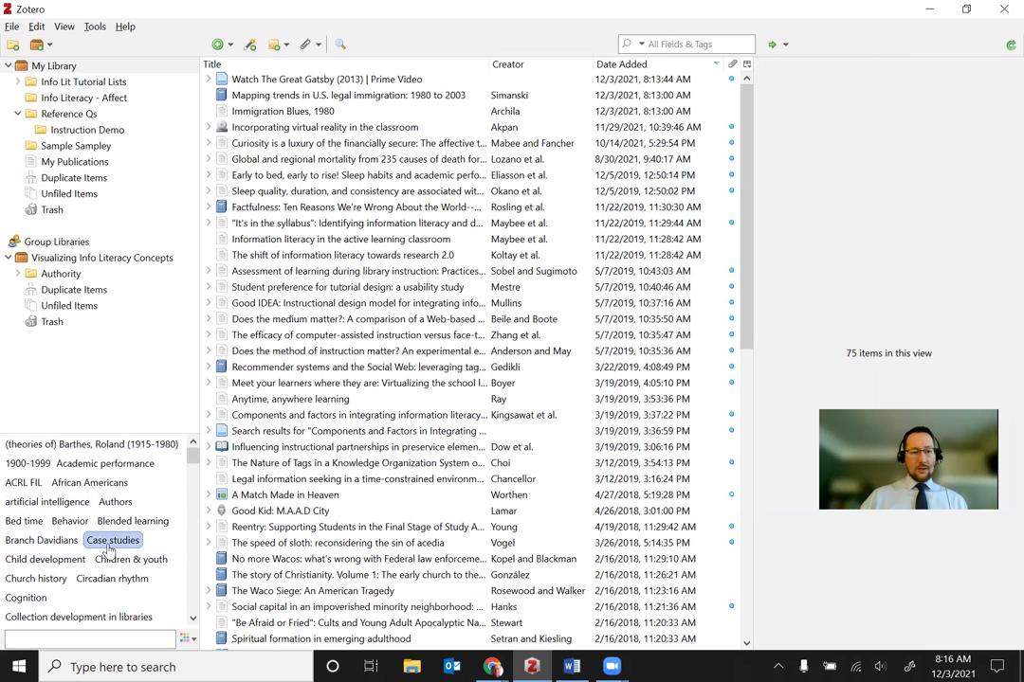
{"action": "left_click", "coordinate": [112, 540]}
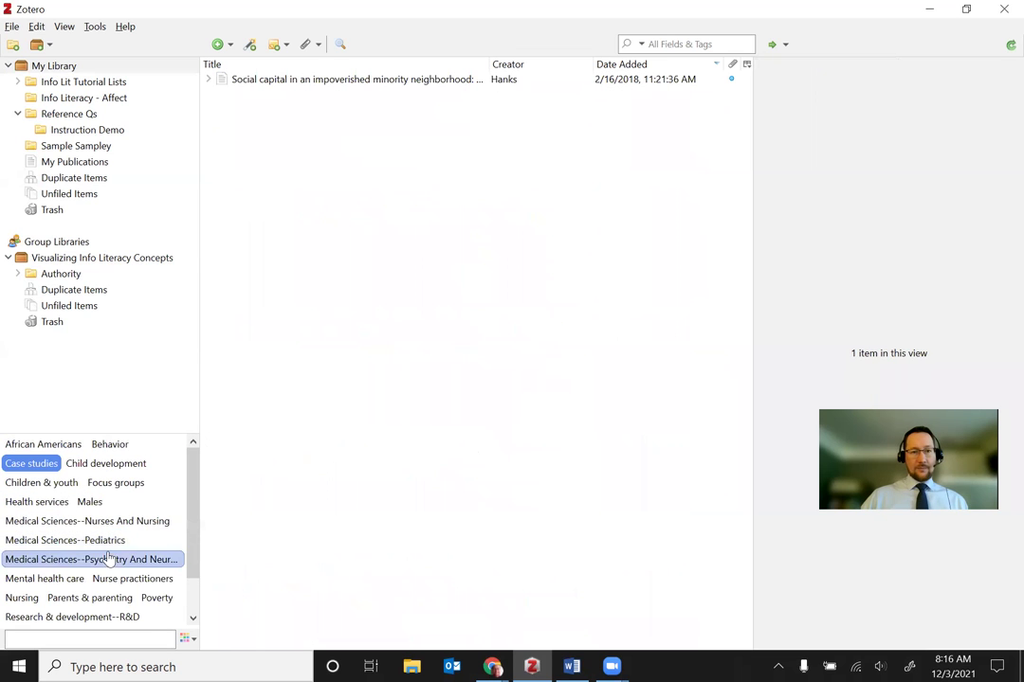
Clear the Case studies tag filter and copy an APA 7th edition bibliography of the three newest library items to the clipboard.
{"action": "left_click", "coordinate": [38, 464]}
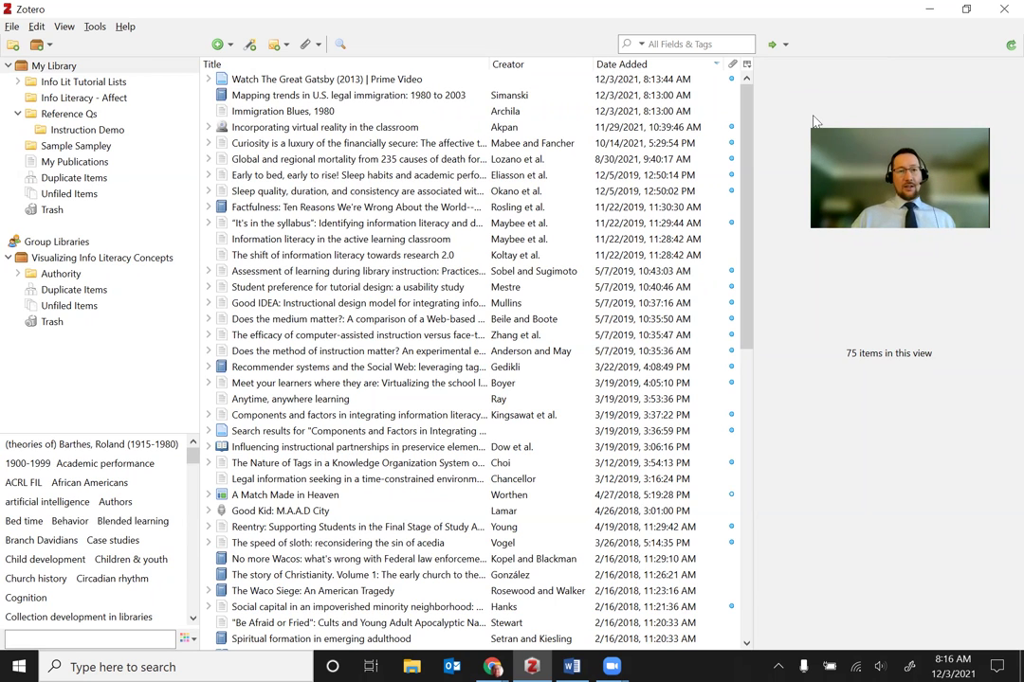
{"action": "left_click", "coordinate": [332, 112], "text": "shift"}
{"action": "right_click", "coordinate": [303, 111]}
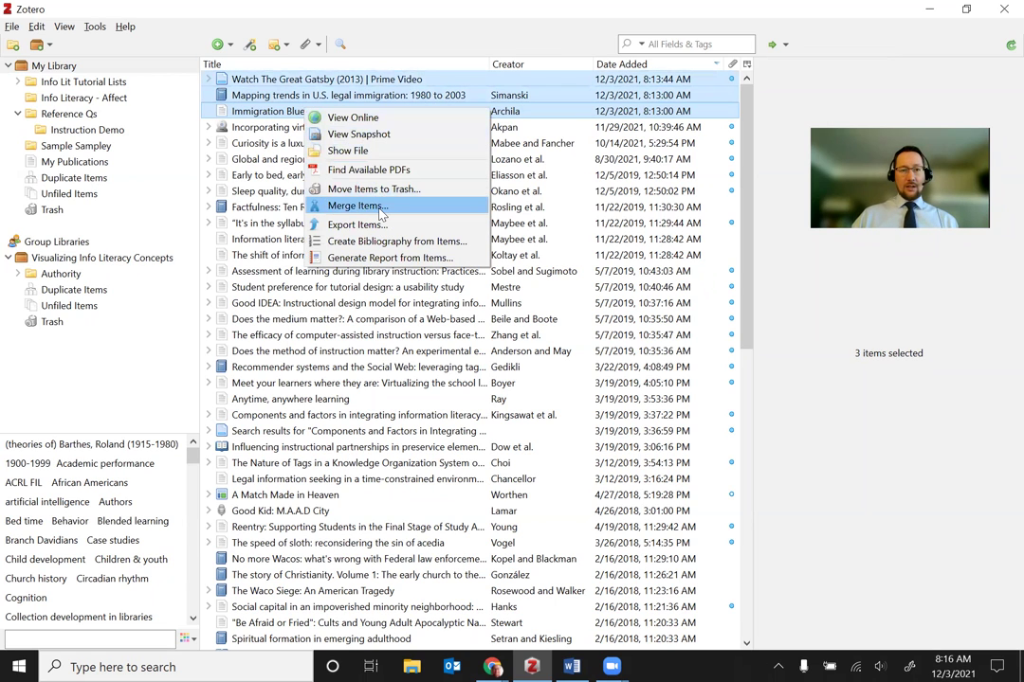
{"action": "left_click", "coordinate": [449, 249]}
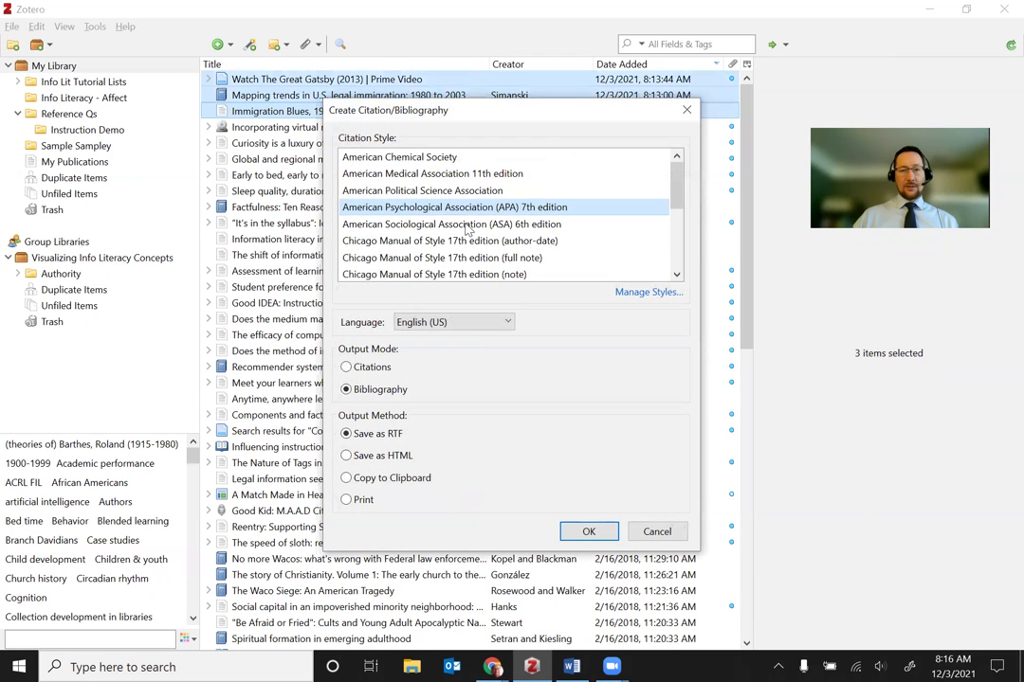
{"action": "scroll", "coordinate": [513, 242], "scroll_direction": "down", "scroll_amount": 2}
{"action": "scroll", "coordinate": [508, 237], "scroll_direction": "up", "scroll_amount": 2}
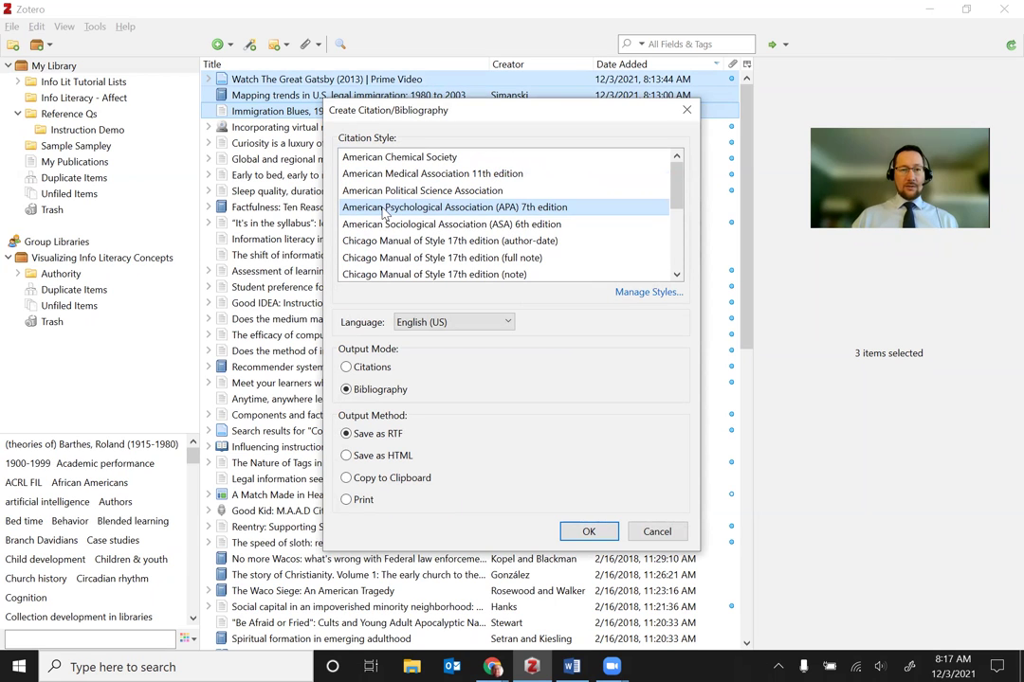
{"action": "left_click", "coordinate": [358, 479]}
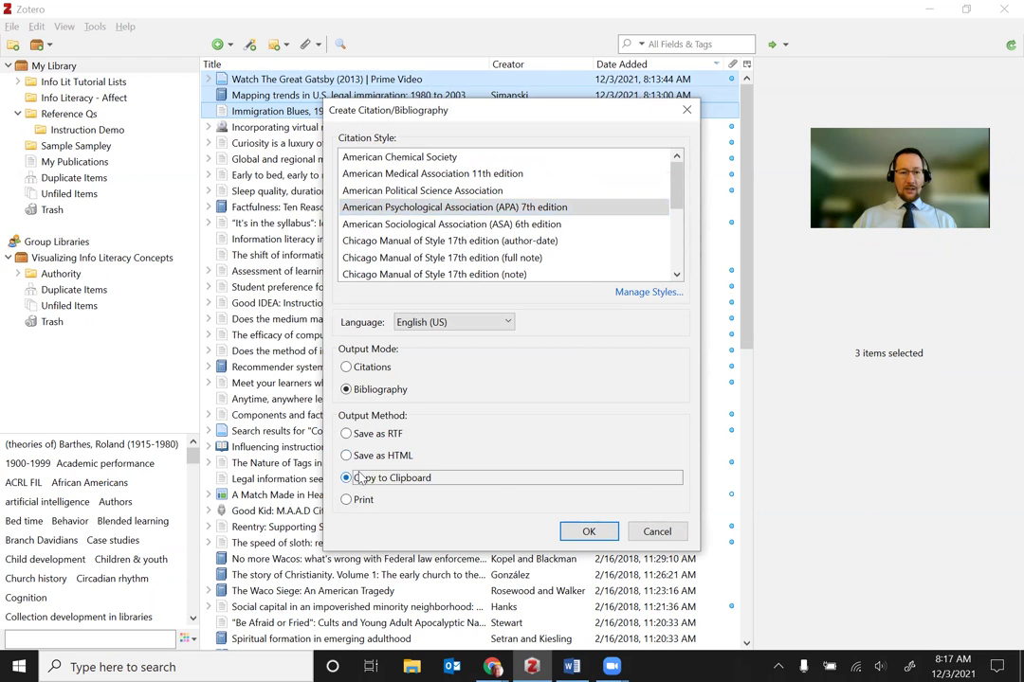
{"action": "left_click", "coordinate": [589, 532]}
{"action": "key", "text": "alt+Tab"}
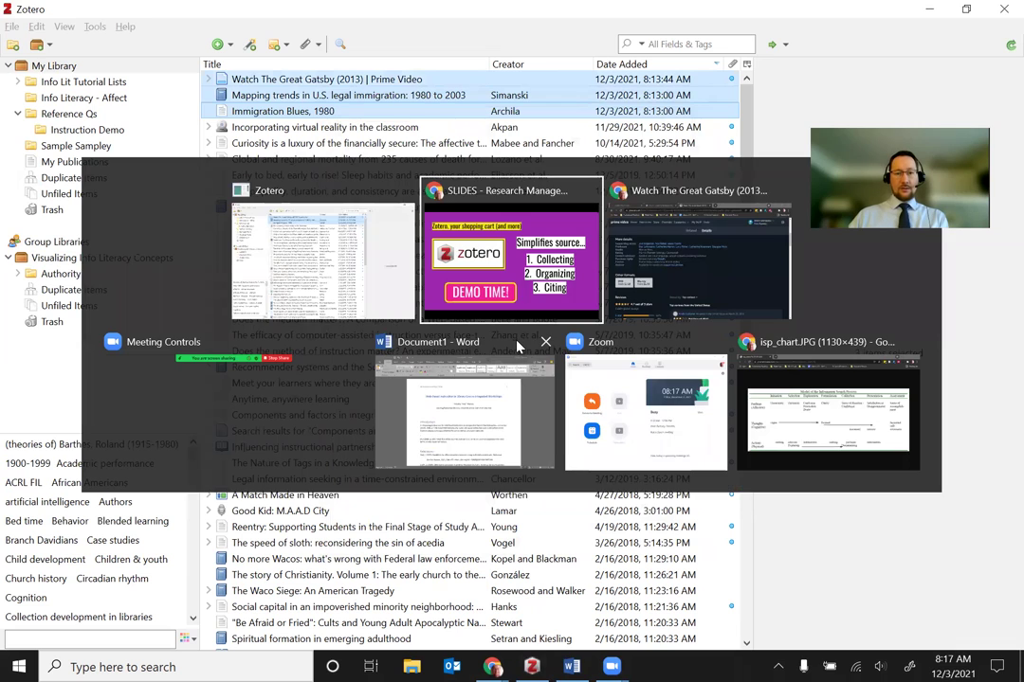
{"action": "key", "text": "alt+Tab"}
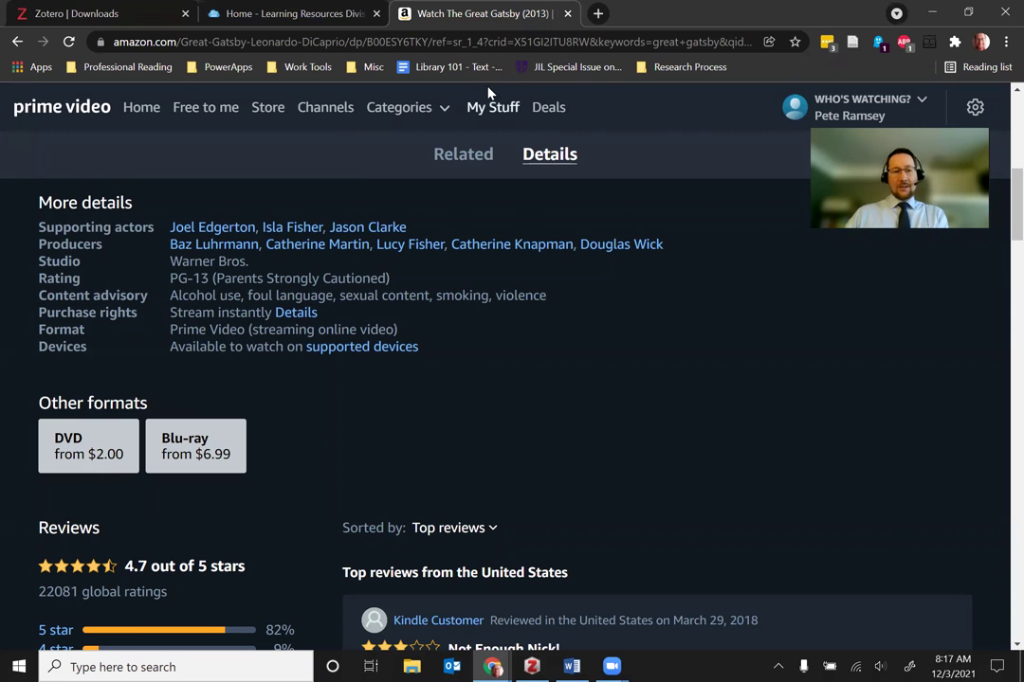
{"action": "key", "text": "alt+Tab"}
{"action": "key", "text": "alt+shift+Tab"}
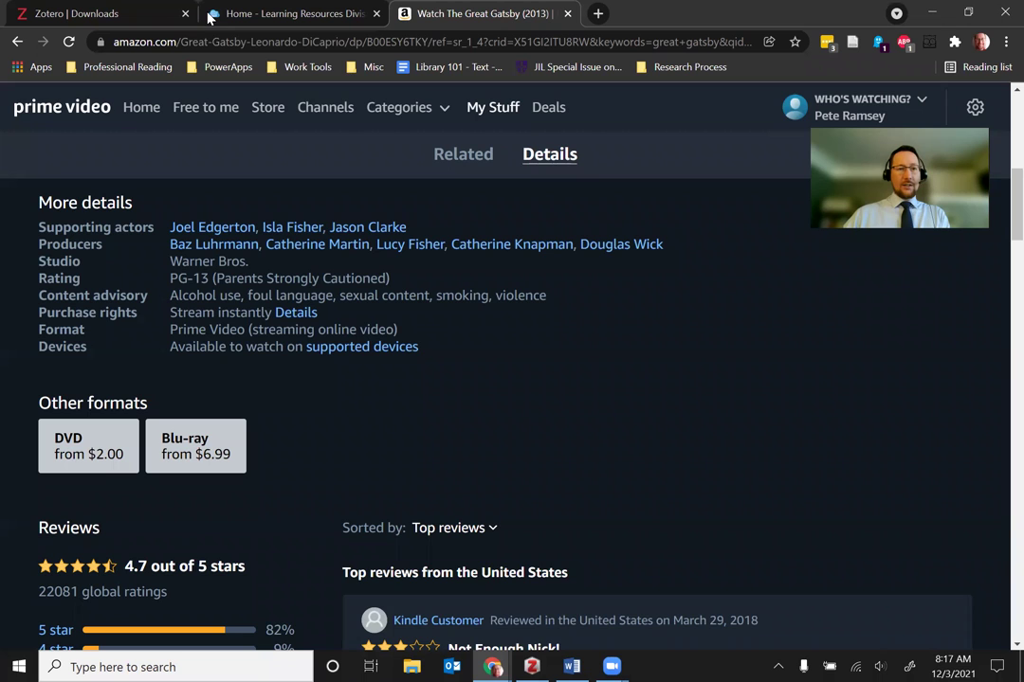
{"action": "key", "text": "alt+Tab"}
{"action": "key", "text": "Tab"}
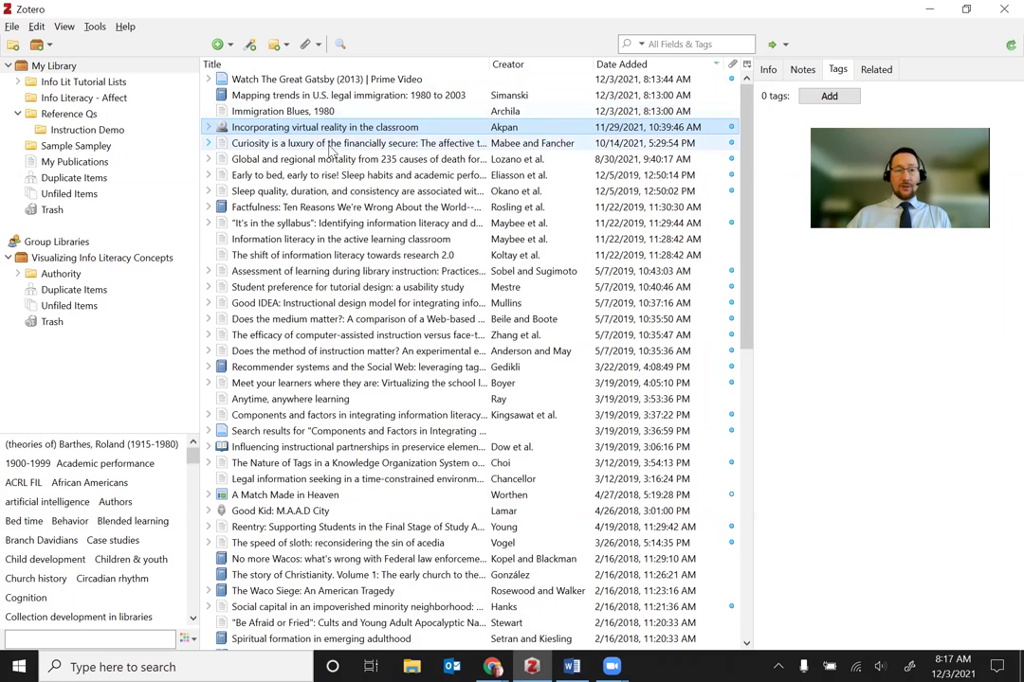
{"action": "left_click", "coordinate": [327, 143]}
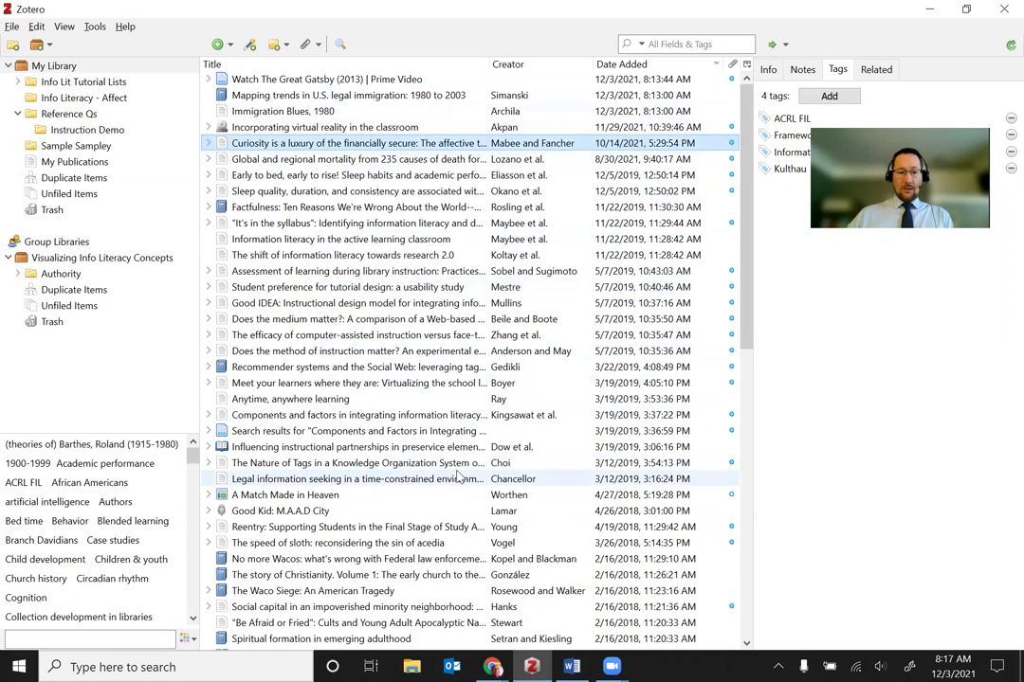
Switch to the Word document and add "Sliced bread is an amazing thing to eat" as a new paragraph below the first Introduction paragraph.
{"action": "mouse_move", "coordinate": [575, 666]}
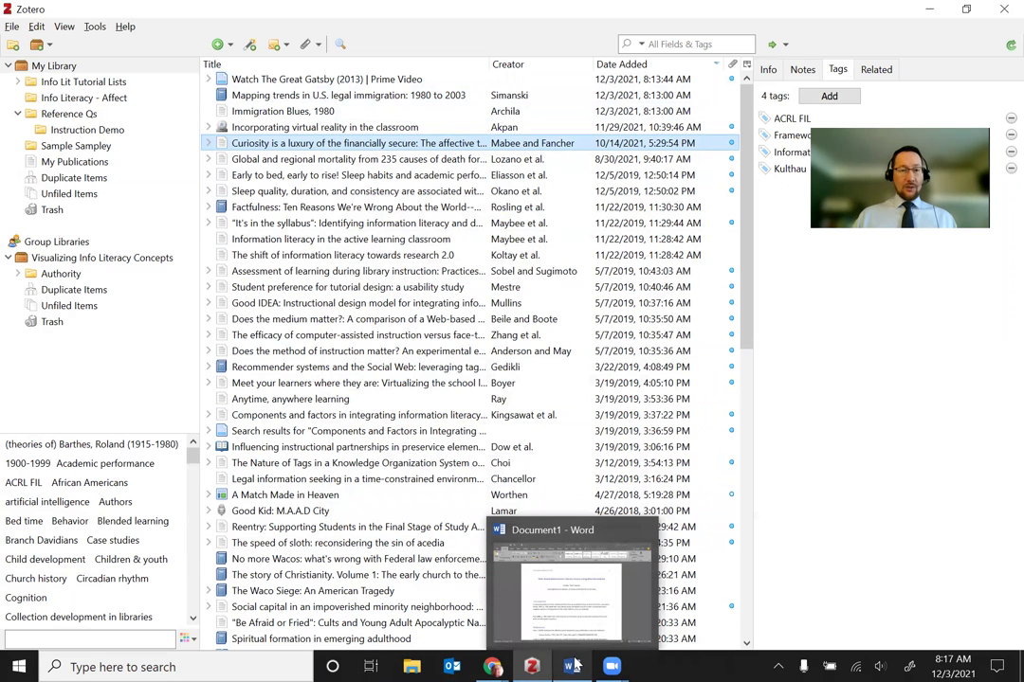
{"action": "left_click", "coordinate": [575, 666]}
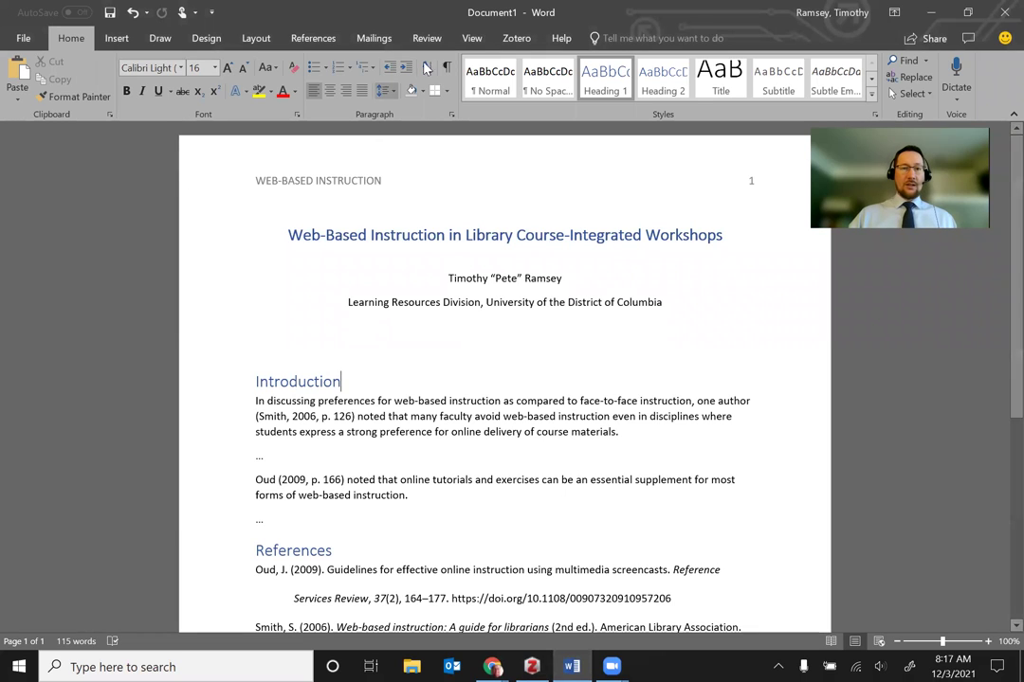
{"action": "left_click", "coordinate": [517, 40]}
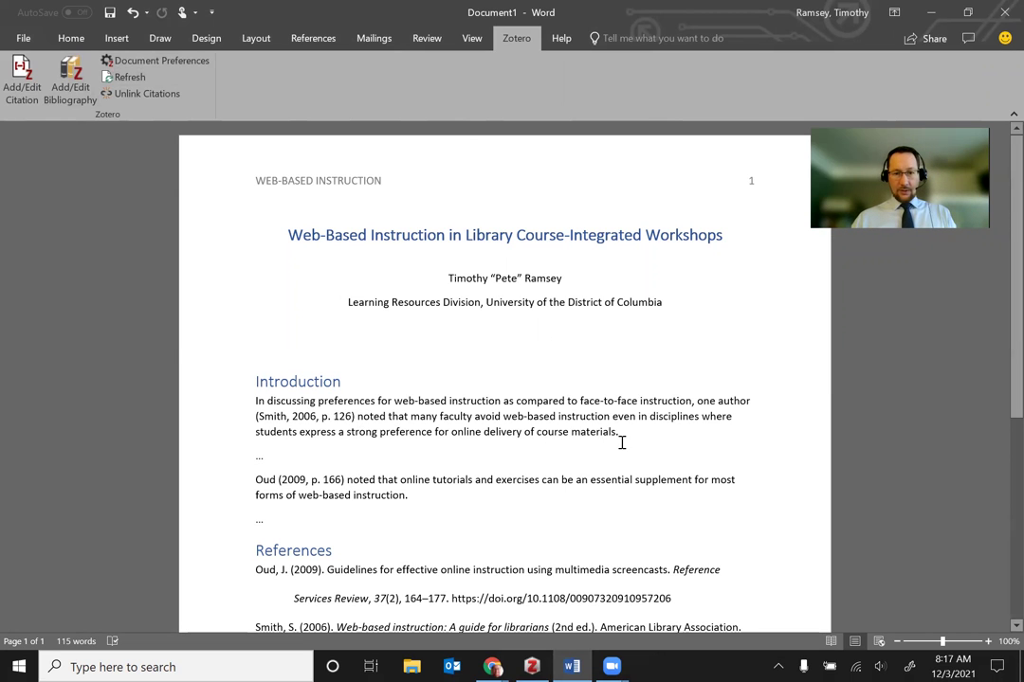
{"action": "key", "text": "Return"}
{"action": "key", "text": "Return"}
{"action": "type", "text": "Sliced bread is an amazing thing to eat"}
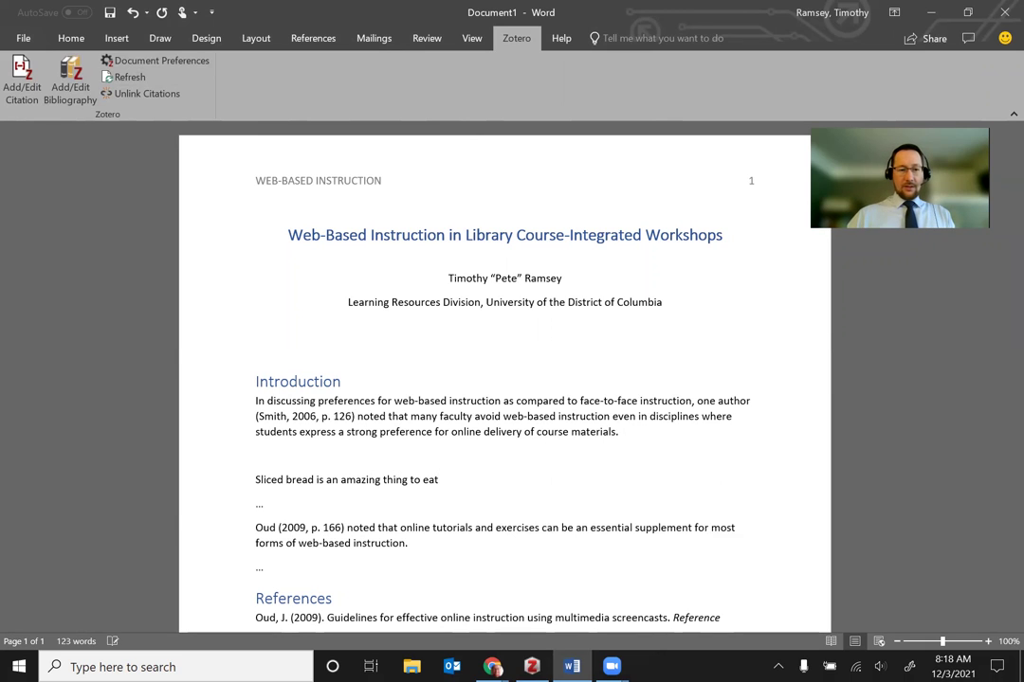
Start the sliced bread sentence with "According to some people," and make the word "sliced" lowercase.
{"action": "left_click", "coordinate": [257, 480]}
{"action": "type", "text": "According to "}
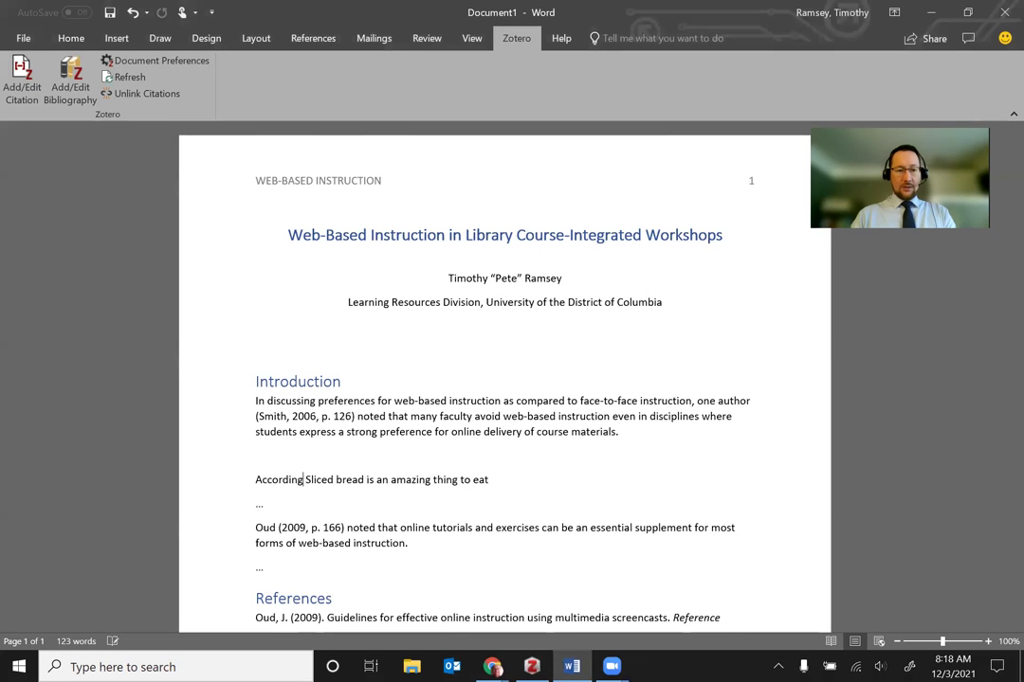
{"action": "type", "text": "some people"}
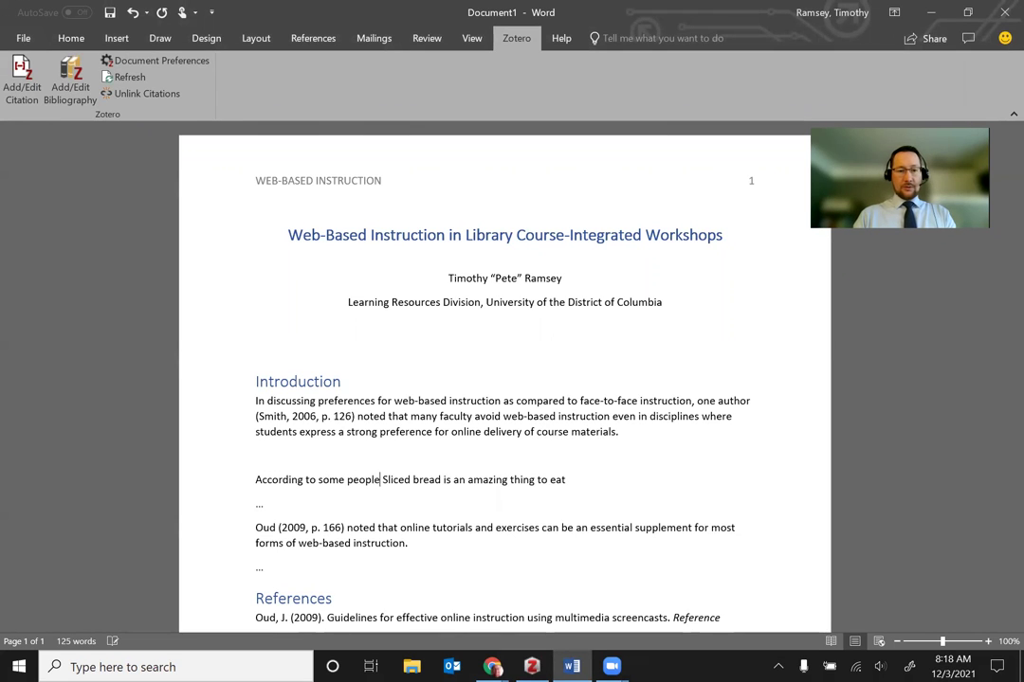
{"action": "key", "text": "Delete"}
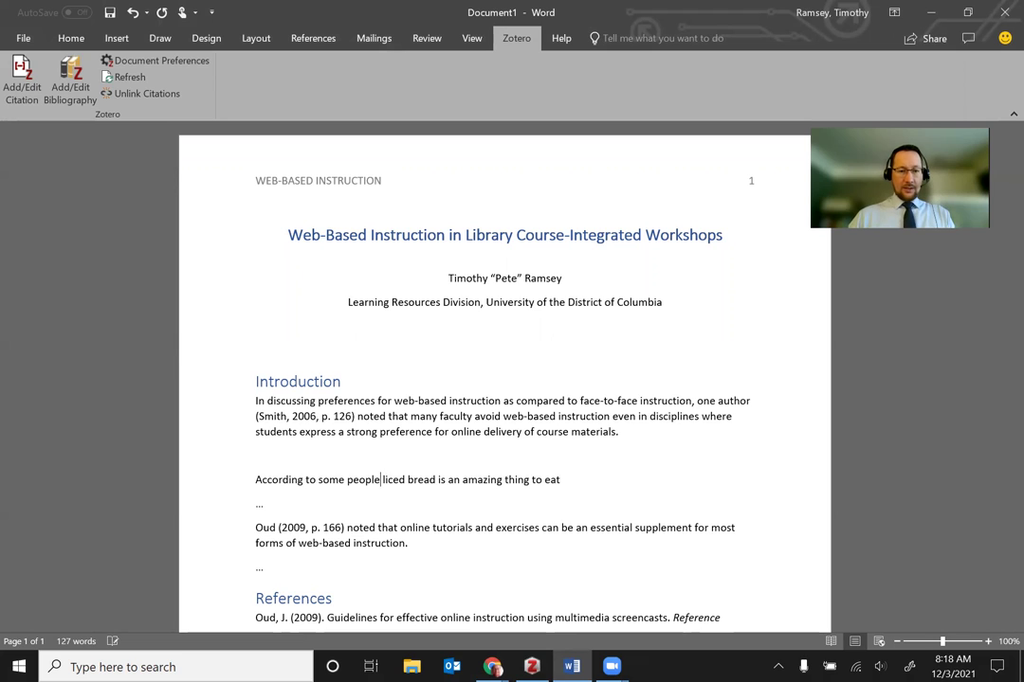
{"action": "key", "text": "BackSpace"}
{"action": "type", "text": ", s"}
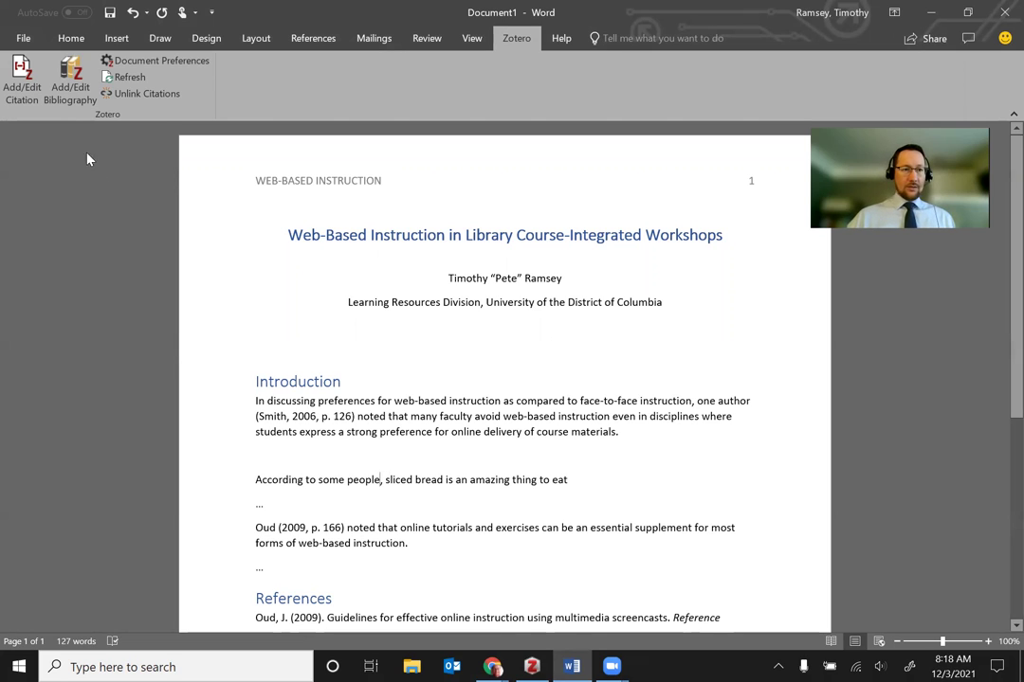
Insert a Zotero citation of the Great Gatsby item after "people", finding it with "sliced bread" in Classic View, and put a space before it.
{"action": "left_click", "coordinate": [18, 93]}
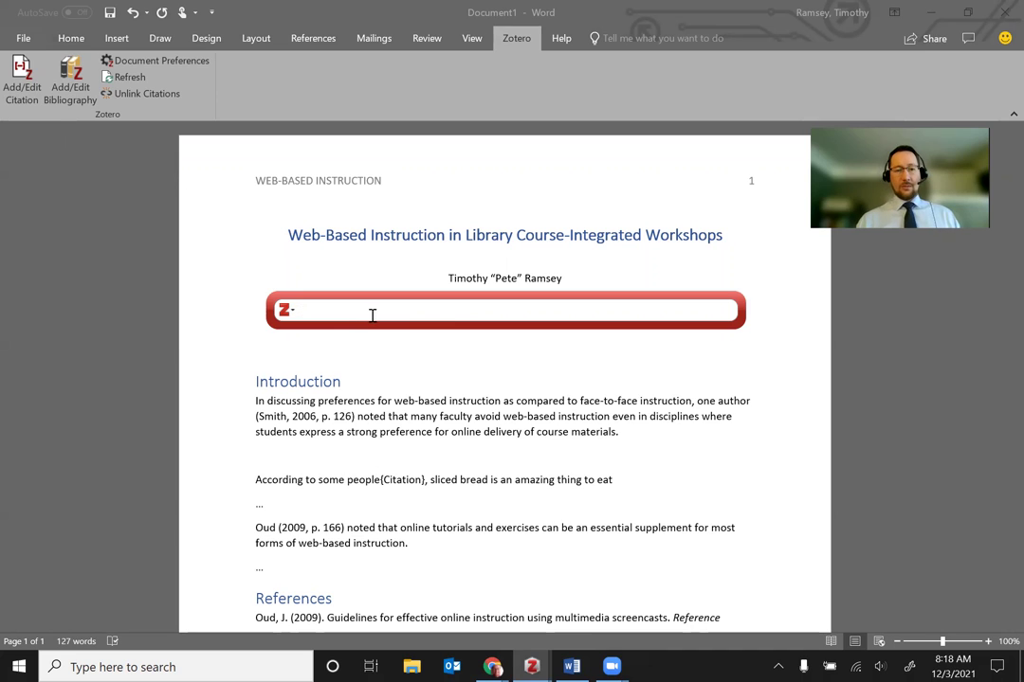
{"action": "left_click", "coordinate": [286, 311]}
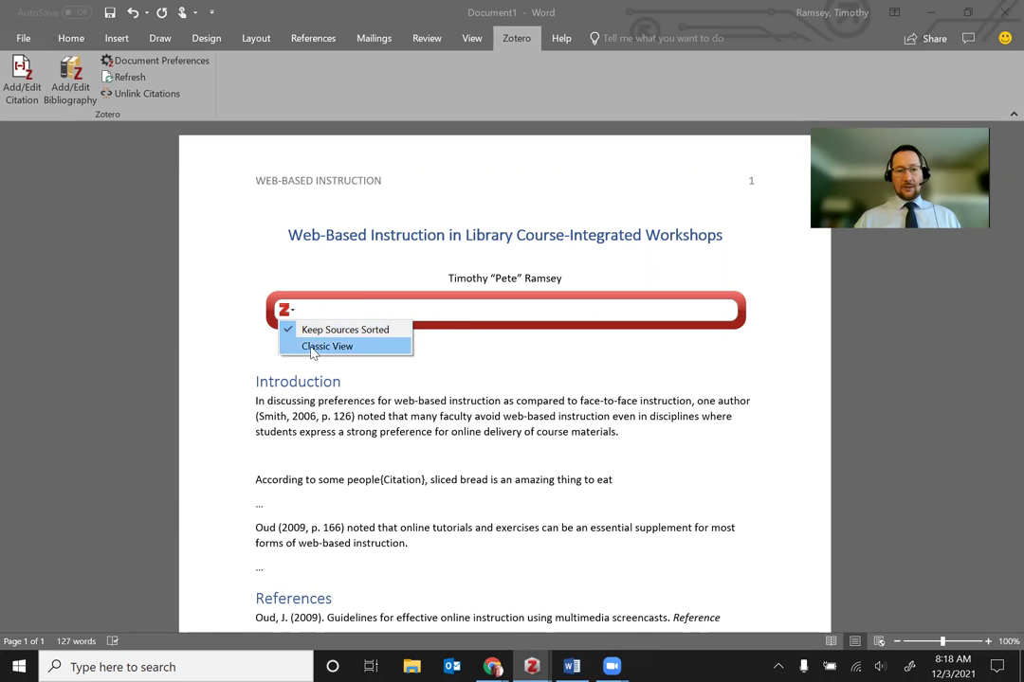
{"action": "left_click", "coordinate": [313, 346]}
{"action": "type", "text": "sliced bread"}
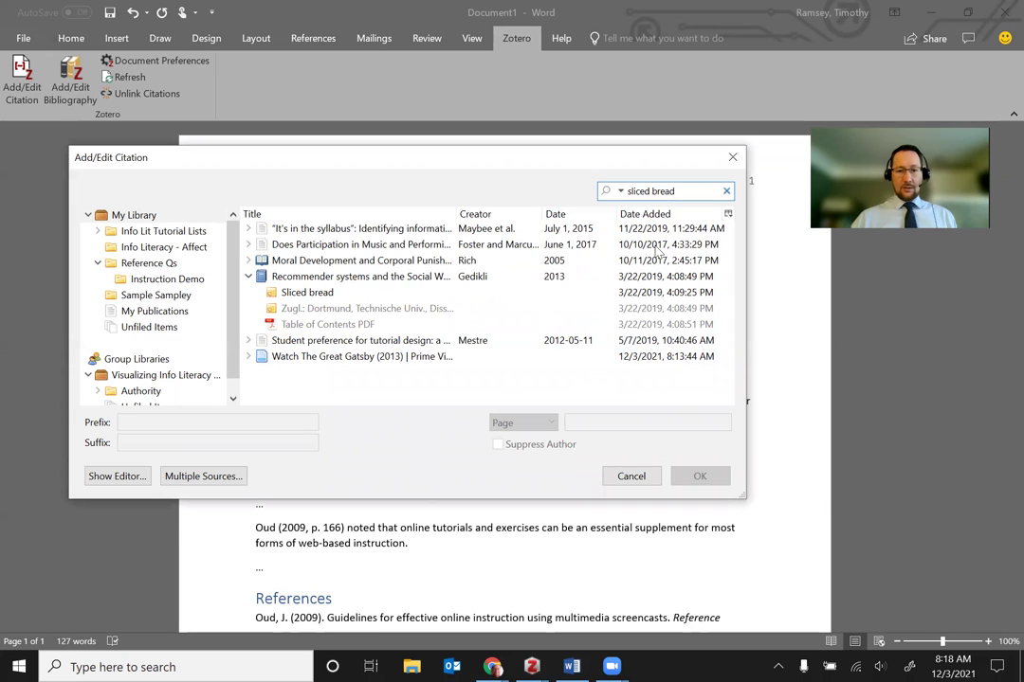
{"action": "left_click", "coordinate": [296, 360]}
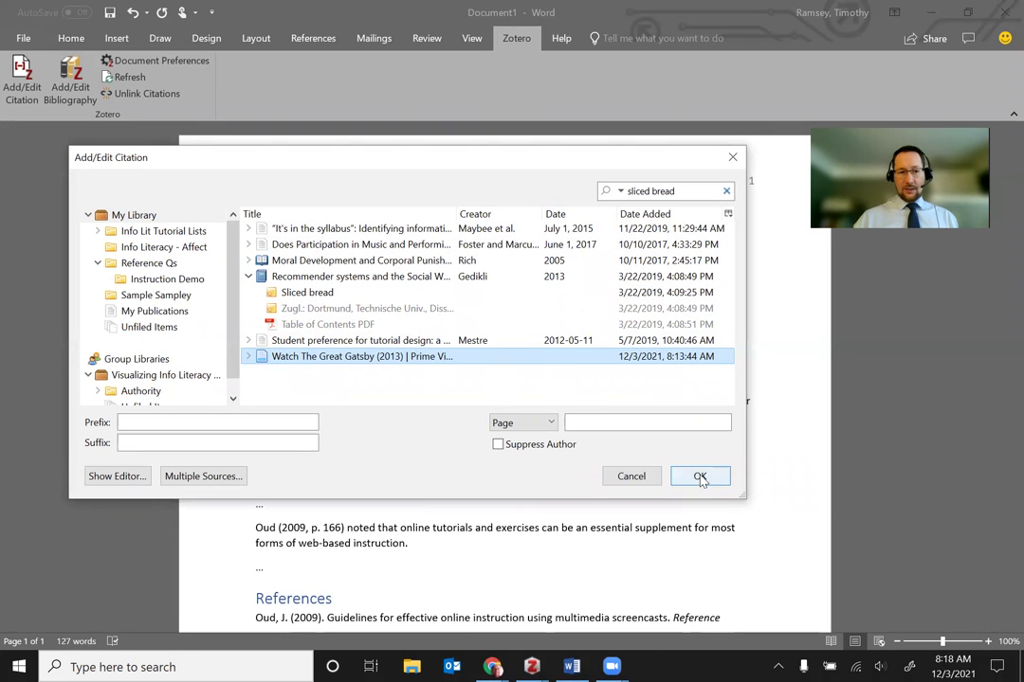
{"action": "left_click", "coordinate": [700, 477]}
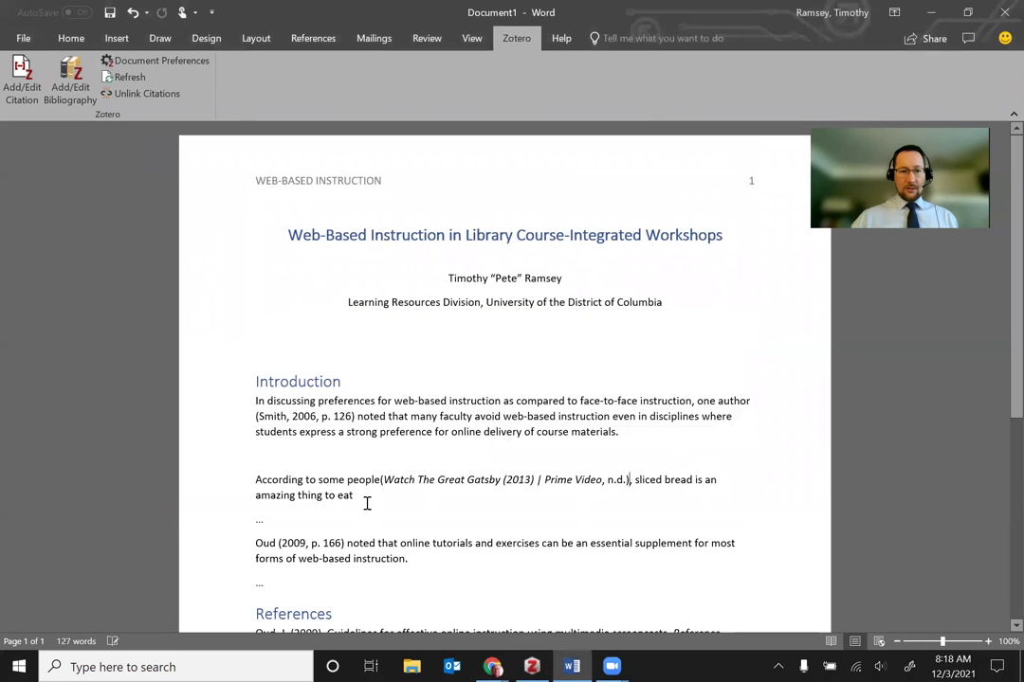
{"action": "left_click", "coordinate": [389, 479]}
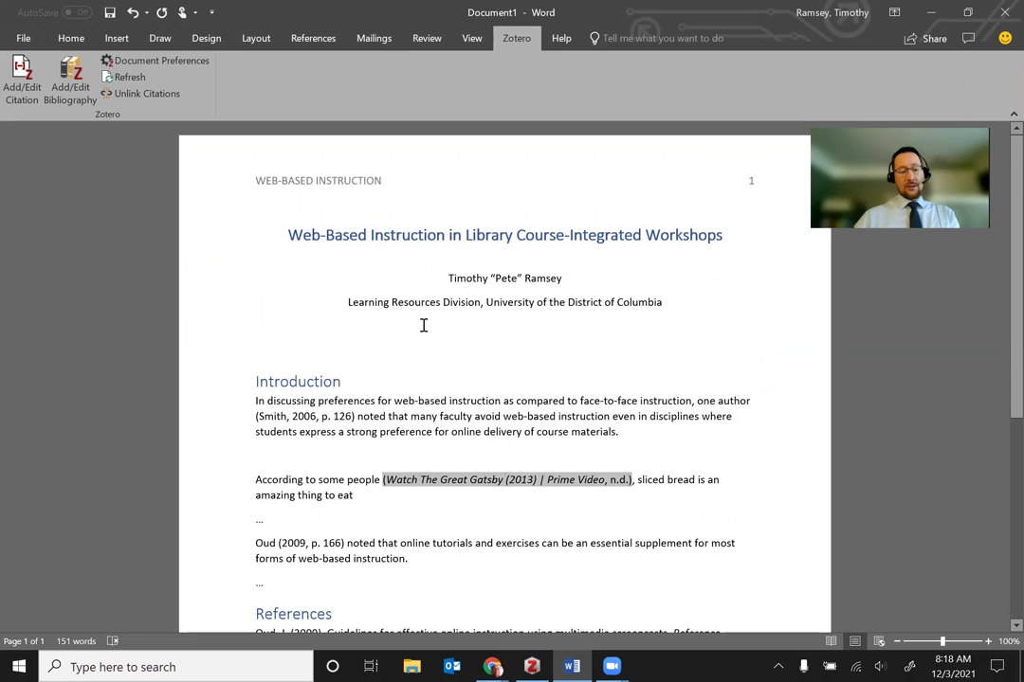
Examine the Great Gatsby and "Immigration Blues, 1980" items in Zotero, and the entries under References in the Word document.
{"action": "key", "text": "alt+Tab"}
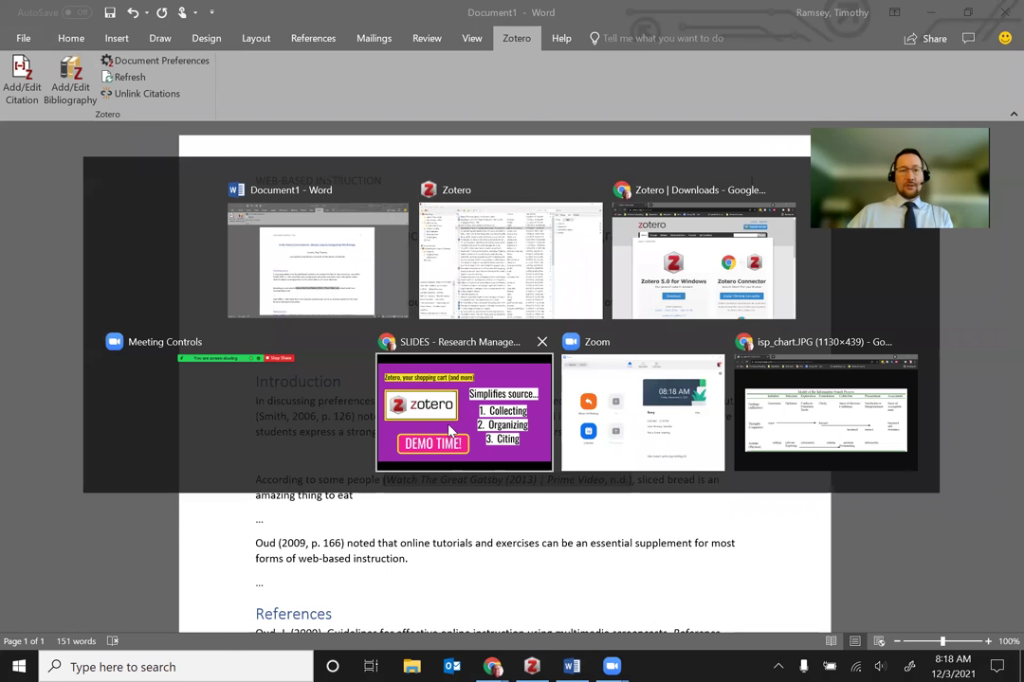
{"action": "left_click", "coordinate": [275, 81]}
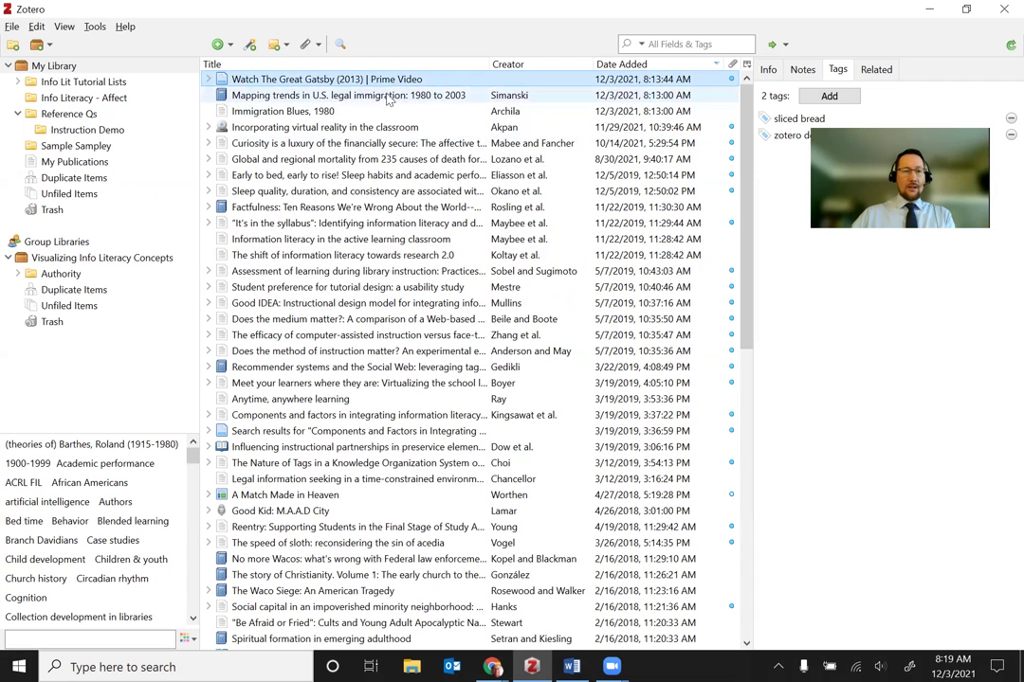
{"action": "left_click", "coordinate": [322, 111]}
{"action": "key", "text": "alt+Tab"}
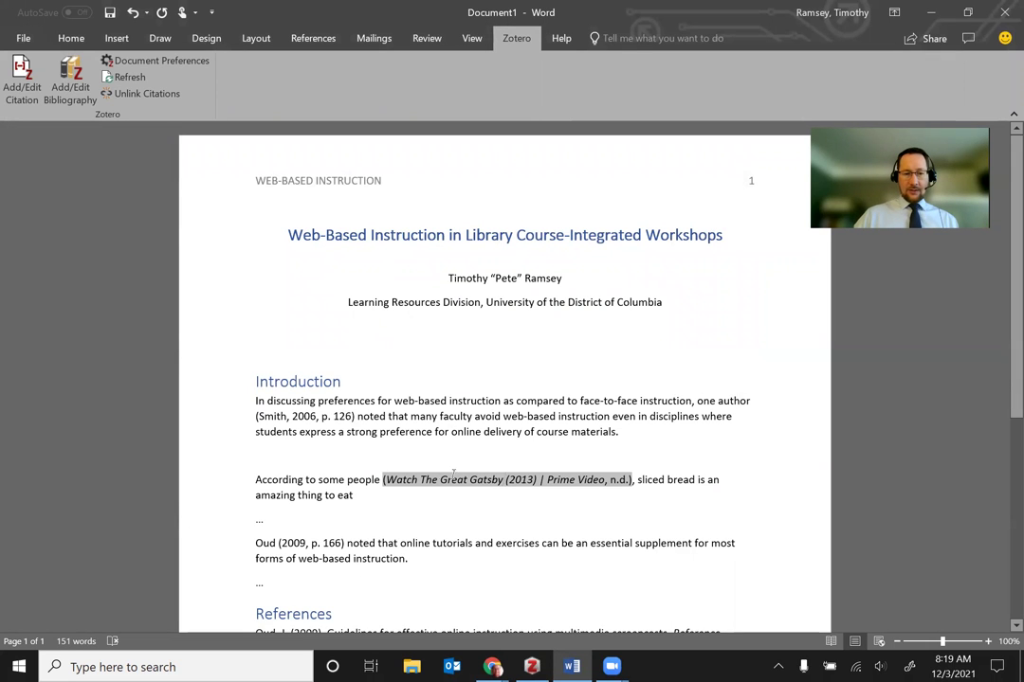
{"action": "scroll", "coordinate": [405, 468], "scroll_direction": "down", "scroll_amount": 5}
{"action": "left_click", "coordinate": [359, 508]}
{"action": "left_click_drag", "start_coordinate": [359, 508], "coordinate": [548, 564]}
{"action": "left_click", "coordinate": [571, 578]}
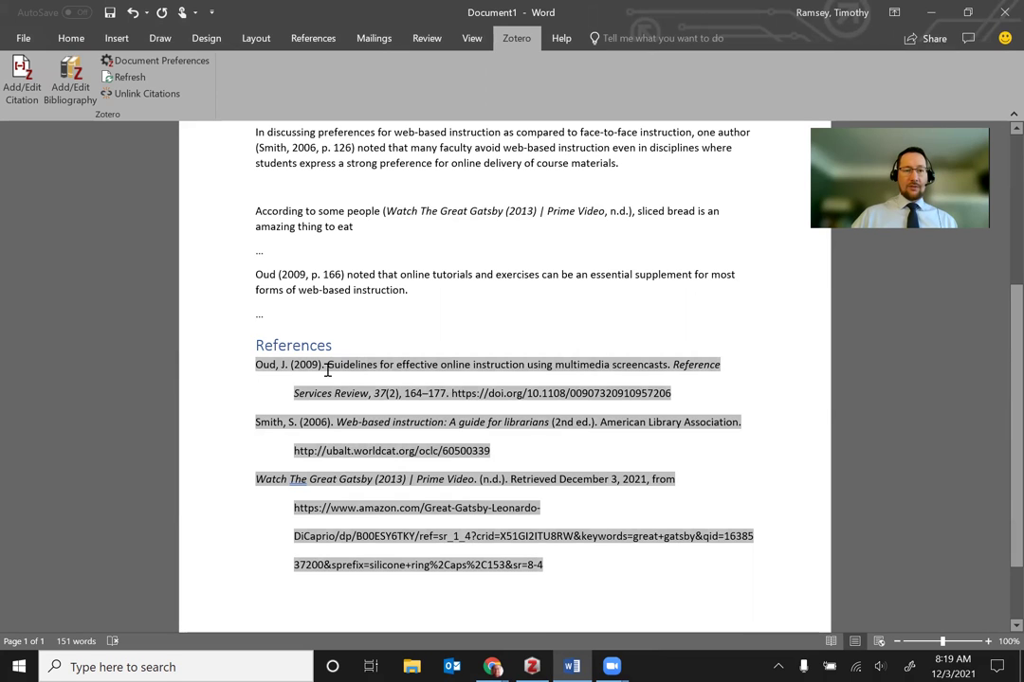
End the sliced bread sentence with a period after "eat".
{"action": "scroll", "coordinate": [347, 379], "scroll_direction": "up", "scroll_amount": 2}
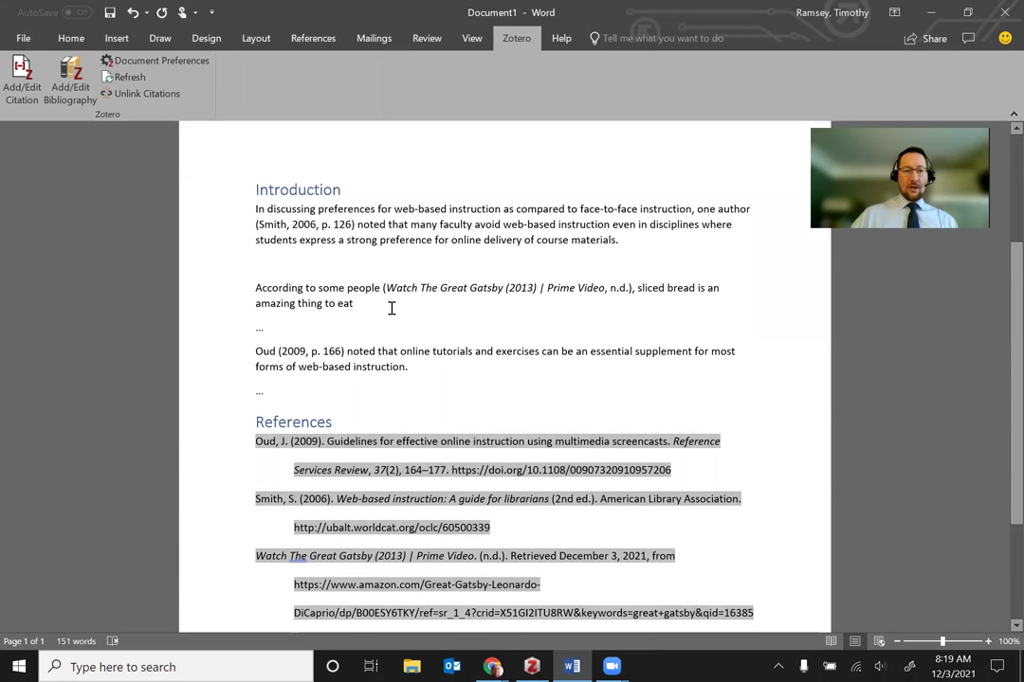
{"action": "left_click", "coordinate": [388, 303]}
{"action": "type", "text": "."}
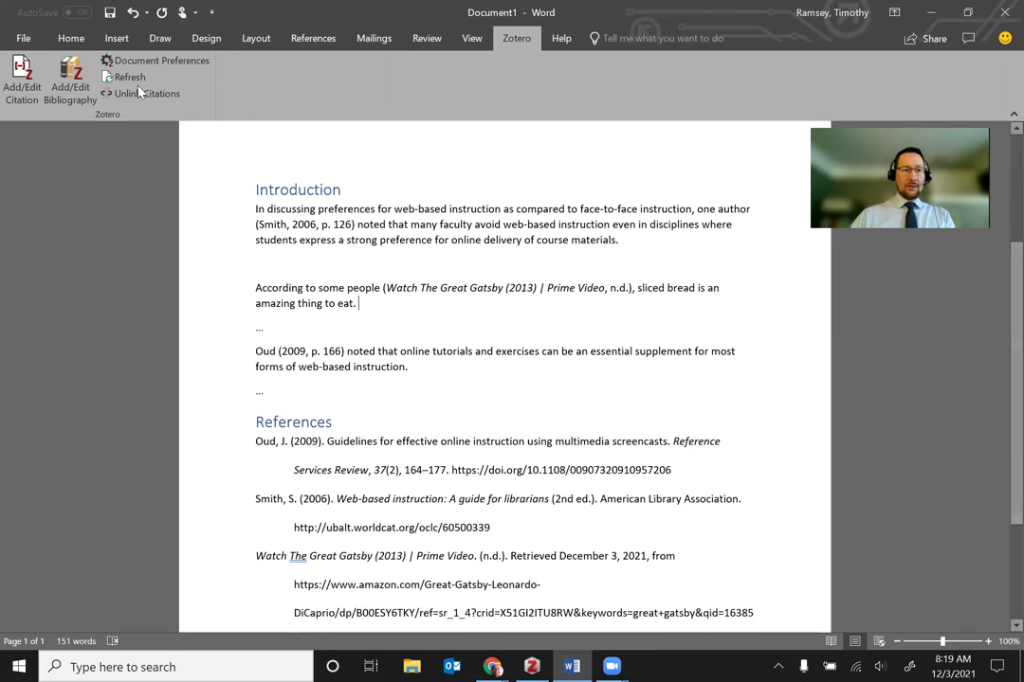
Delete all entries under the References heading and insert the Zotero bibliography there again.
{"action": "left_click_drag", "start_coordinate": [248, 438], "coordinate": [553, 641]}
{"action": "key", "text": "Delete"}
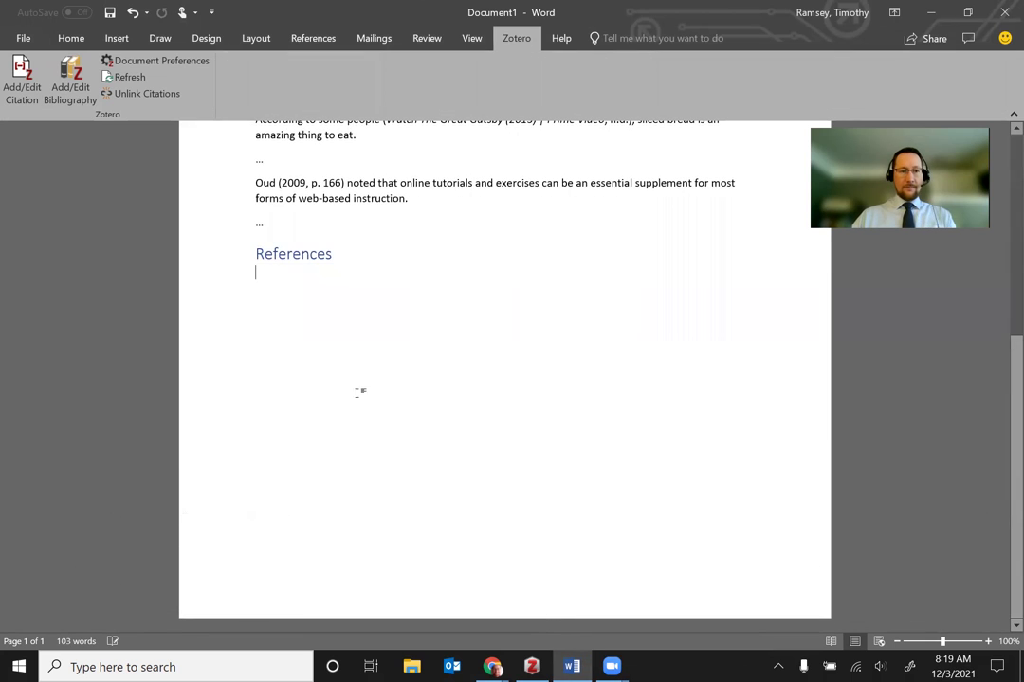
{"action": "scroll", "coordinate": [358, 393], "scroll_direction": "up", "scroll_amount": 3}
{"action": "scroll", "coordinate": [319, 317], "scroll_direction": "up", "scroll_amount": 1}
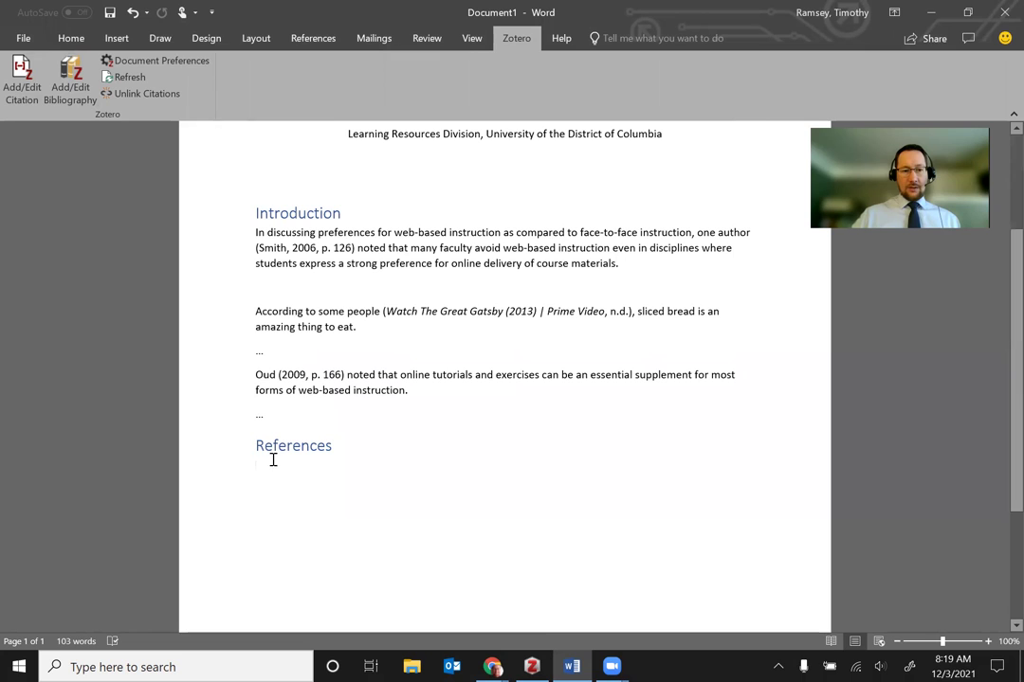
{"action": "left_click", "coordinate": [71, 93]}
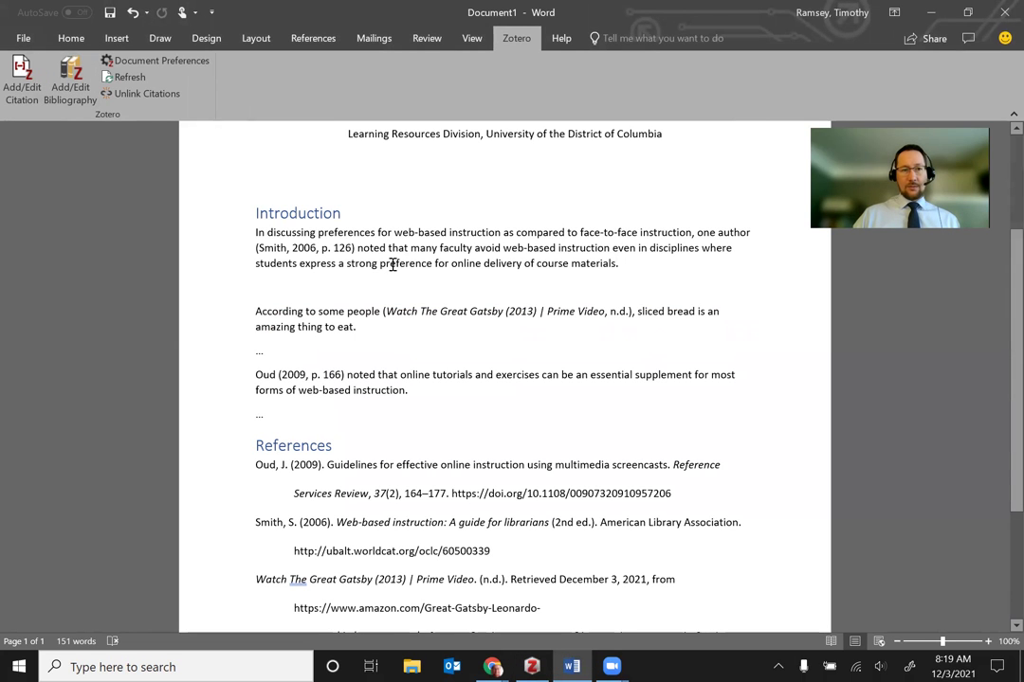
{"action": "scroll", "coordinate": [412, 333], "scroll_direction": "down", "scroll_amount": 1}
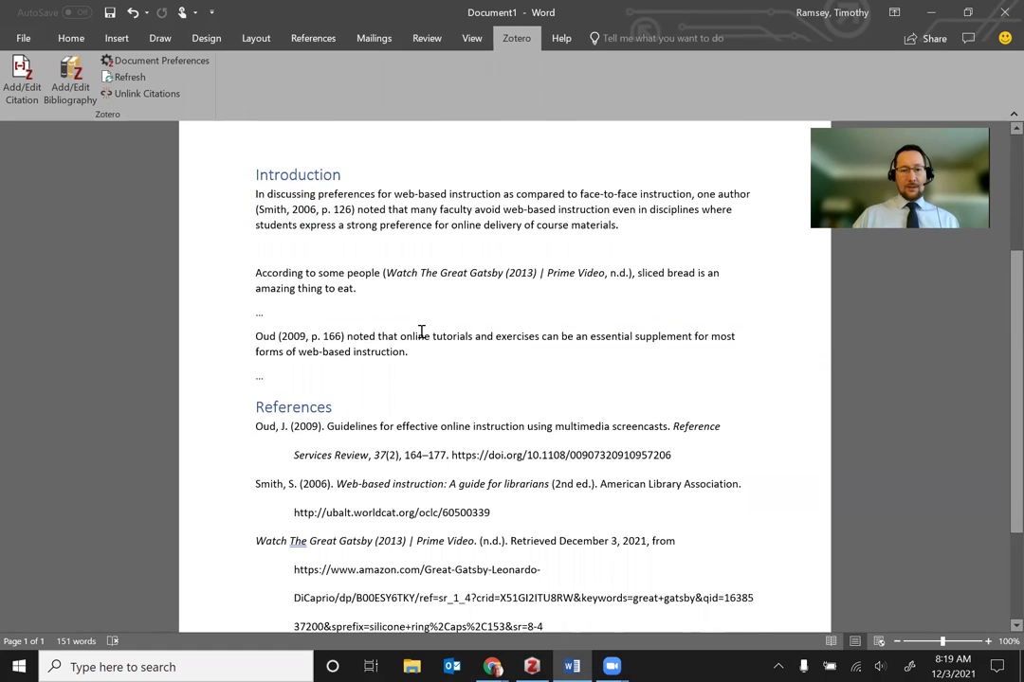
{"action": "scroll", "coordinate": [417, 332], "scroll_direction": "up", "scroll_amount": 1}
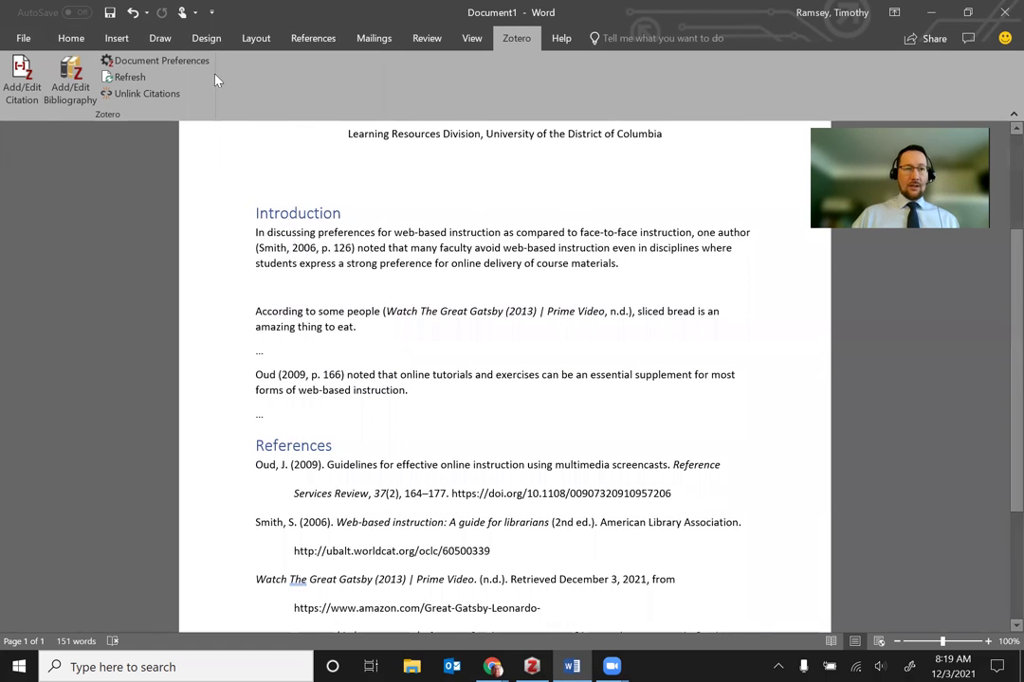
Switch the document's Zotero citation style to Modern Language Association 9th edition.
{"action": "left_click", "coordinate": [134, 59]}
{"action": "scroll", "coordinate": [360, 180], "scroll_direction": "down", "scroll_amount": 2}
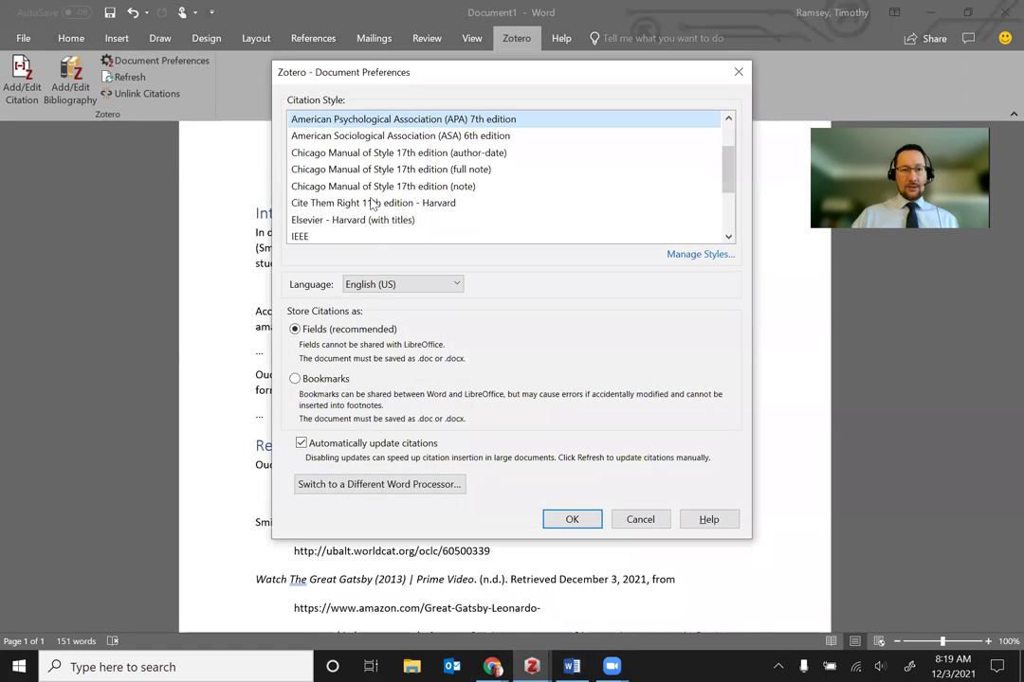
{"action": "left_click", "coordinate": [347, 221]}
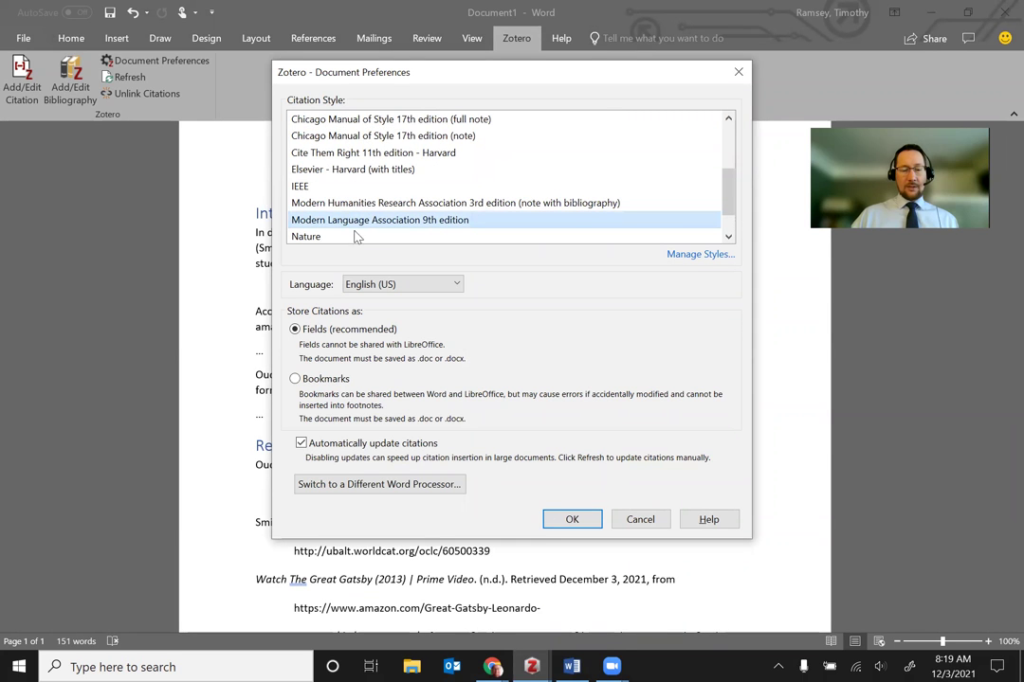
{"action": "left_click", "coordinate": [572, 519]}
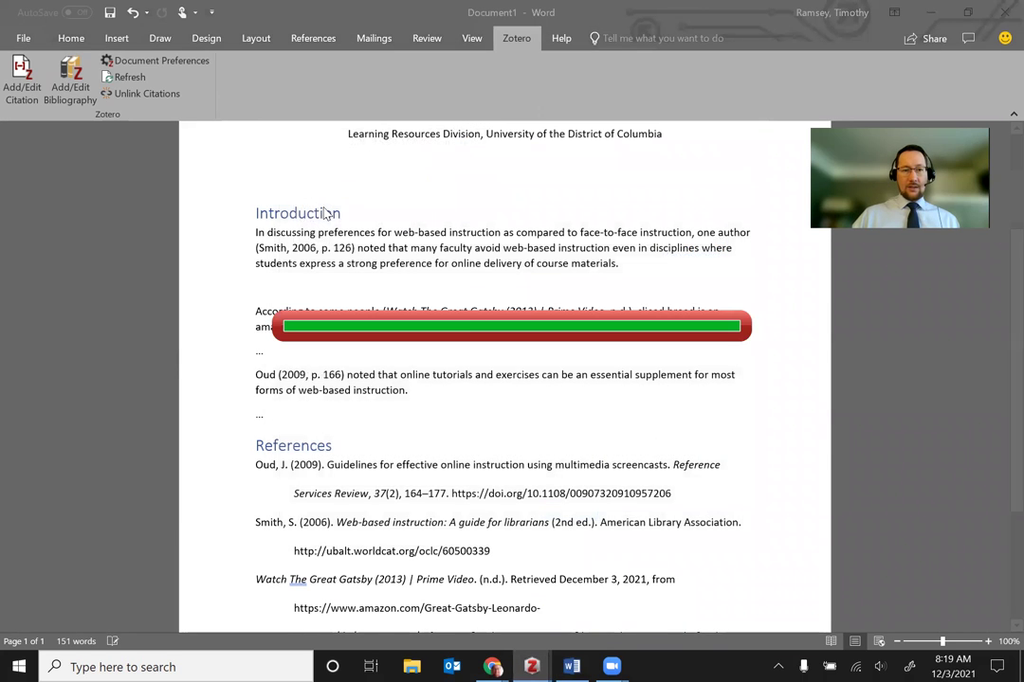
{"action": "left_click_drag", "start_coordinate": [256, 249], "coordinate": [310, 248]}
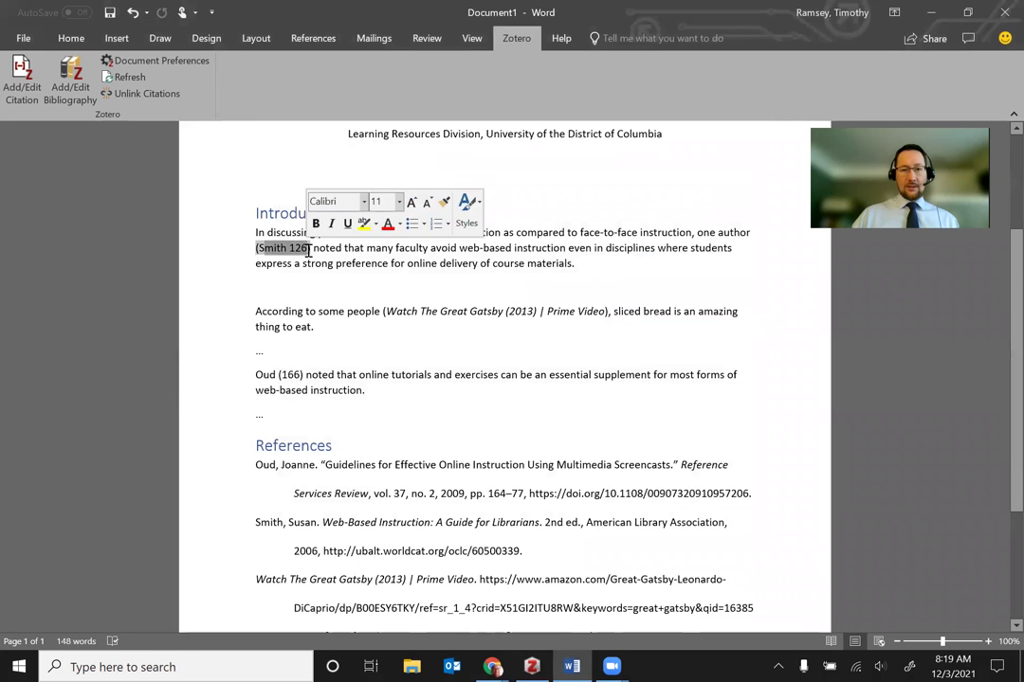
Replace the References heading above the bibliography with "Works Cited".
{"action": "scroll", "coordinate": [402, 348], "scroll_direction": "down", "scroll_amount": 3}
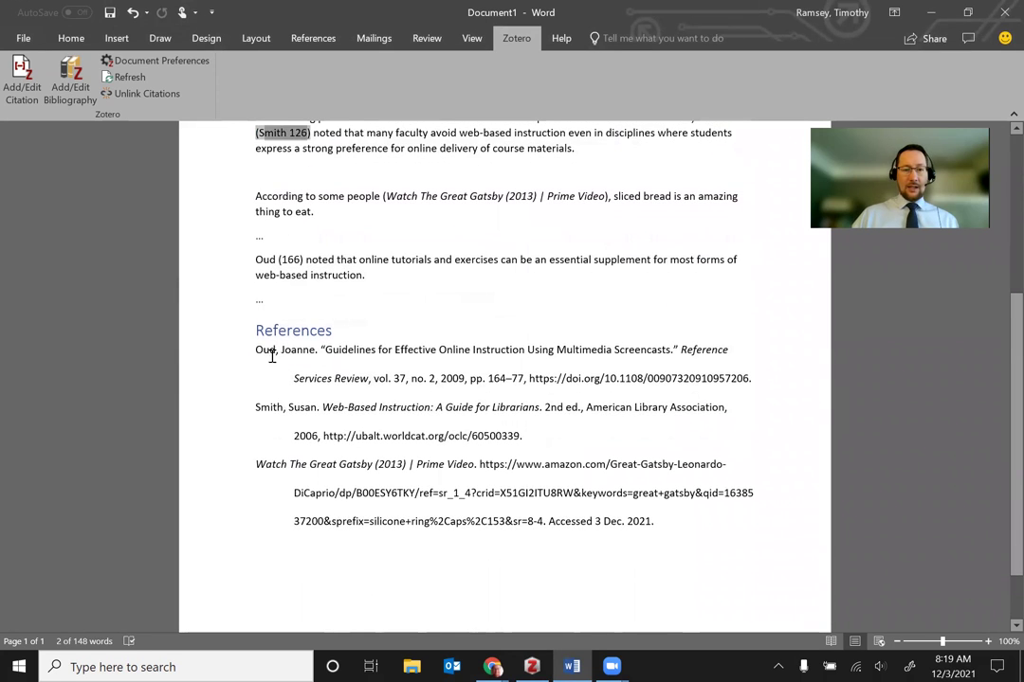
{"action": "left_click_drag", "start_coordinate": [272, 355], "coordinate": [617, 512]}
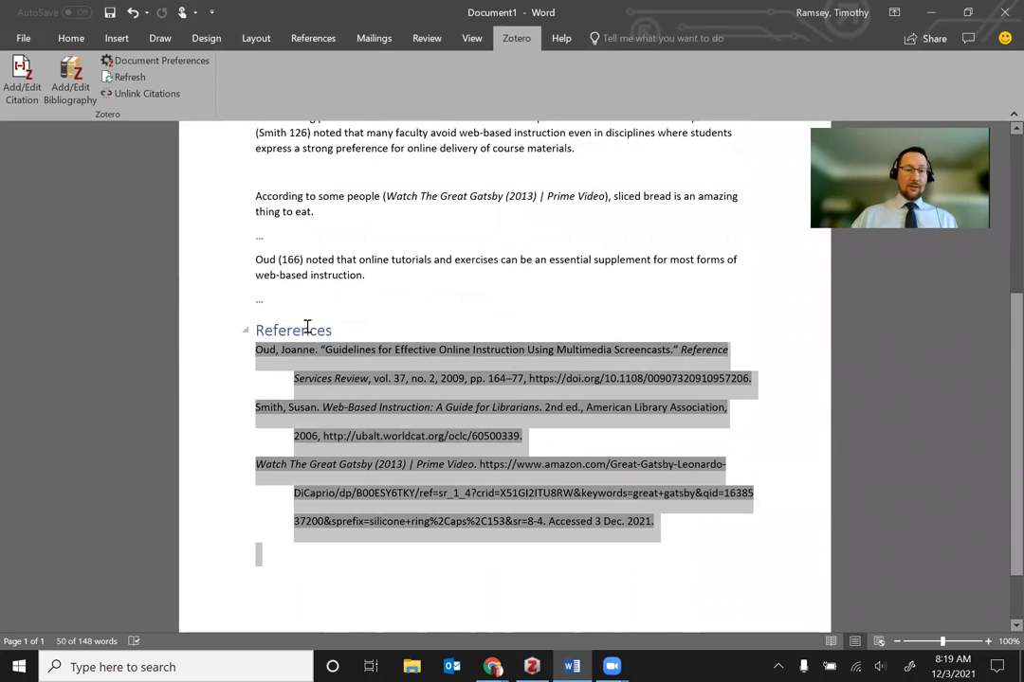
{"action": "double_click", "coordinate": [307, 326]}
{"action": "type", "text": "Works Cited"}
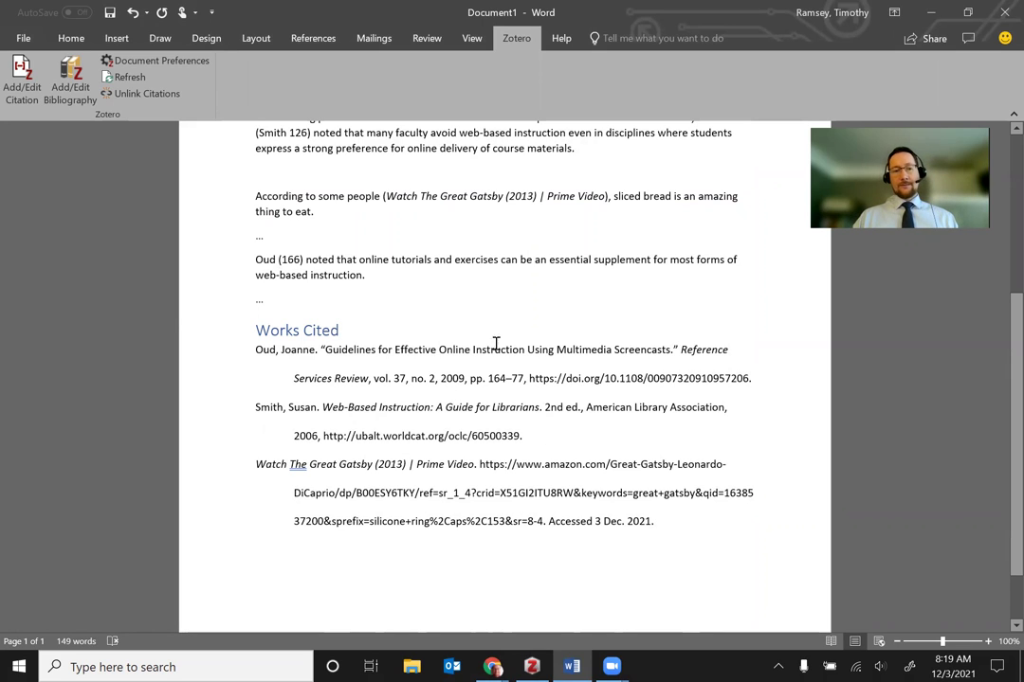
{"action": "scroll", "coordinate": [455, 280], "scroll_direction": "up", "scroll_amount": 3}
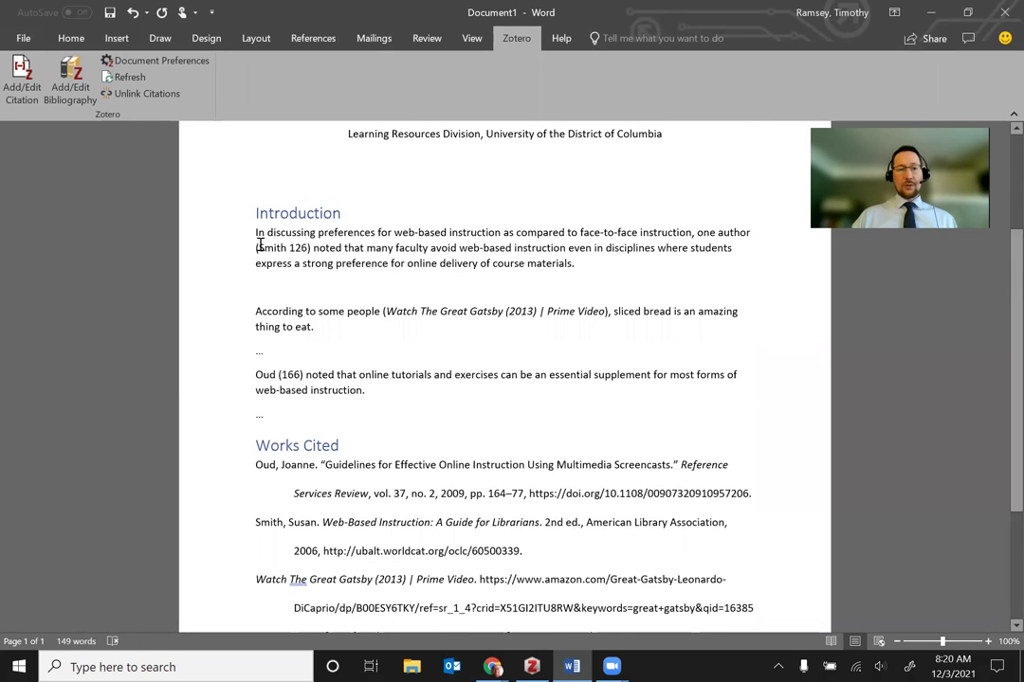
{"action": "left_click_drag", "start_coordinate": [256, 247], "coordinate": [310, 248]}
{"action": "left_click", "coordinate": [385, 287]}
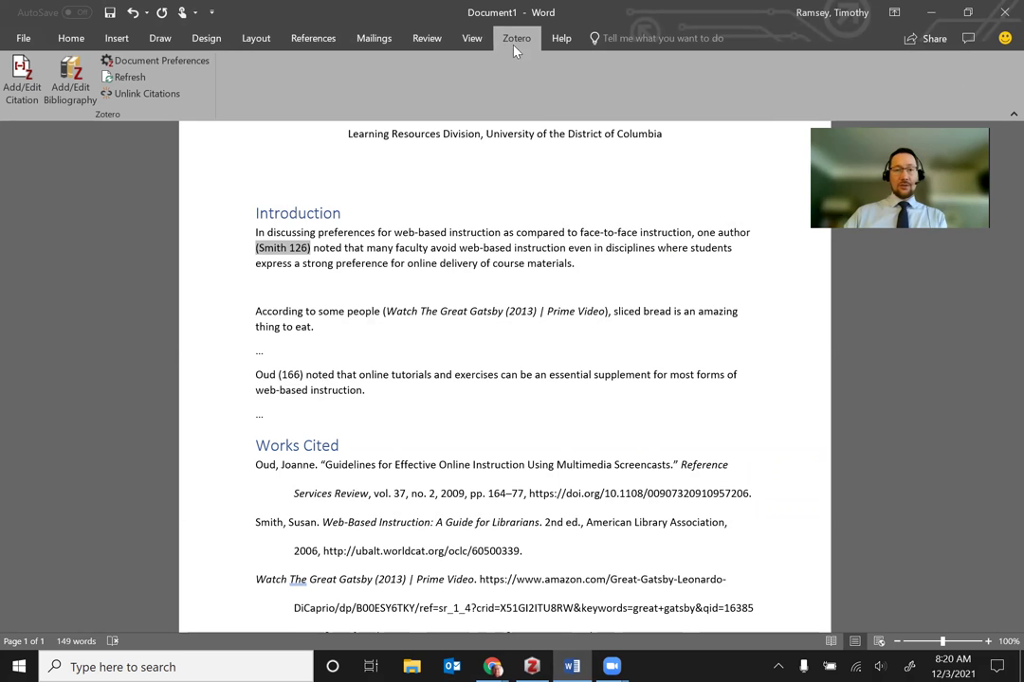
{"action": "key", "text": "alt+Tab"}
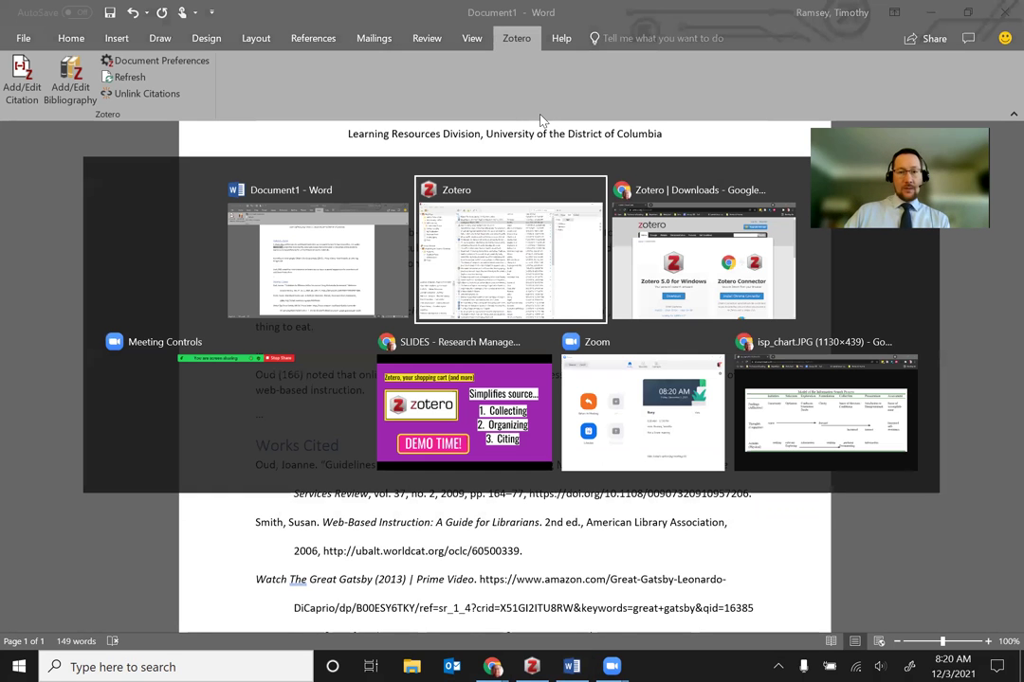
{"action": "key", "text": "Tab"}
{"action": "key", "text": "Tab"}
{"action": "key", "text": "Tab"}
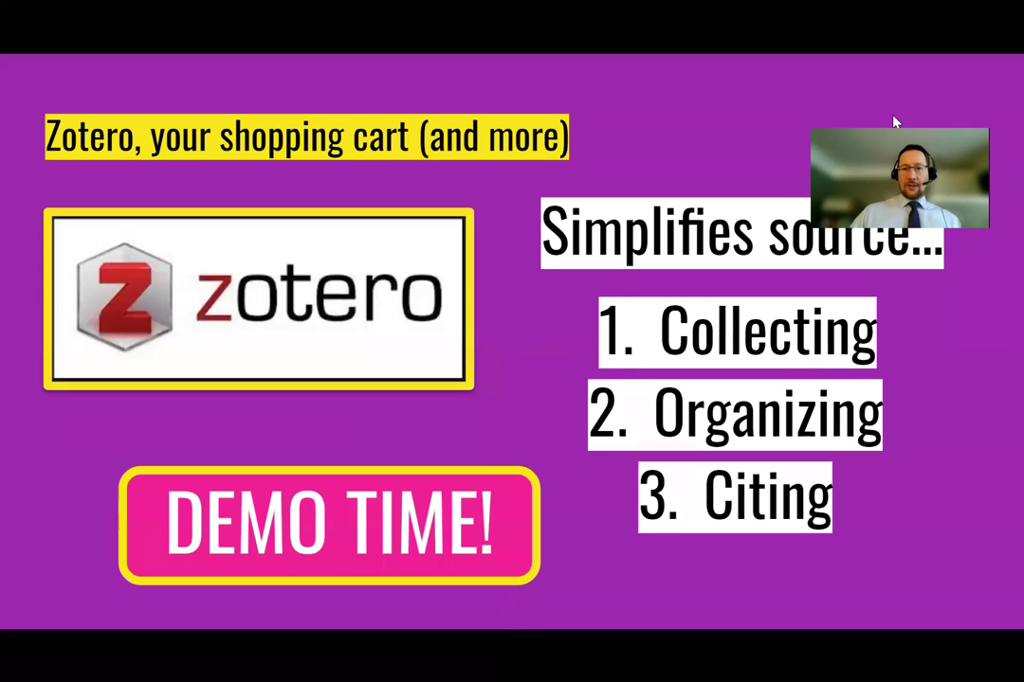
{"action": "left_click_drag", "start_coordinate": [894, 122], "coordinate": [907, 40]}
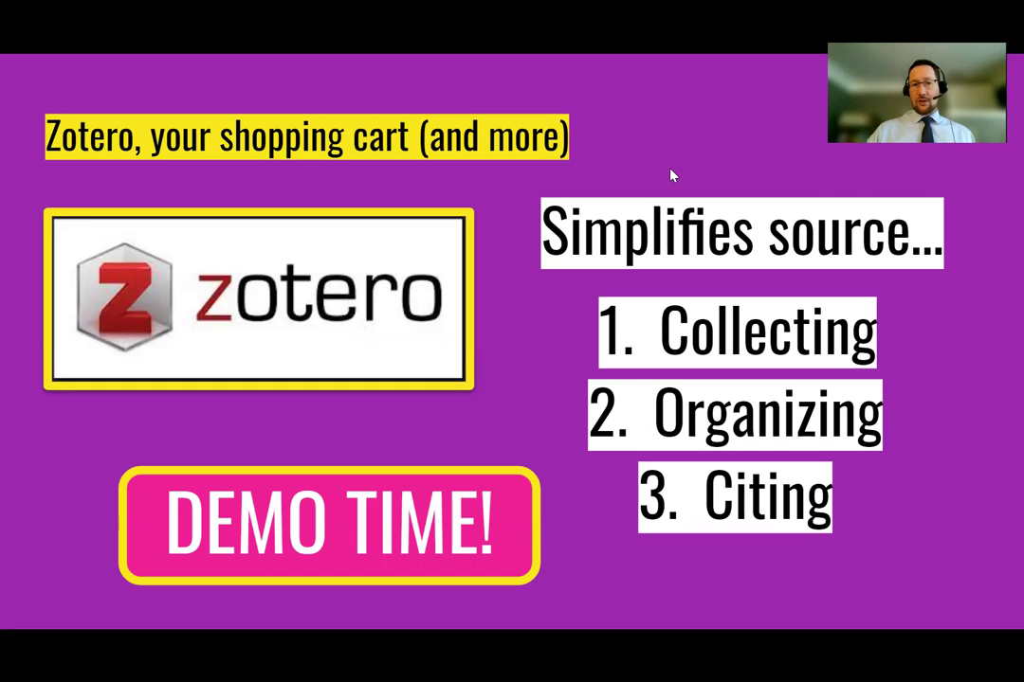
{"action": "key", "text": "Right"}
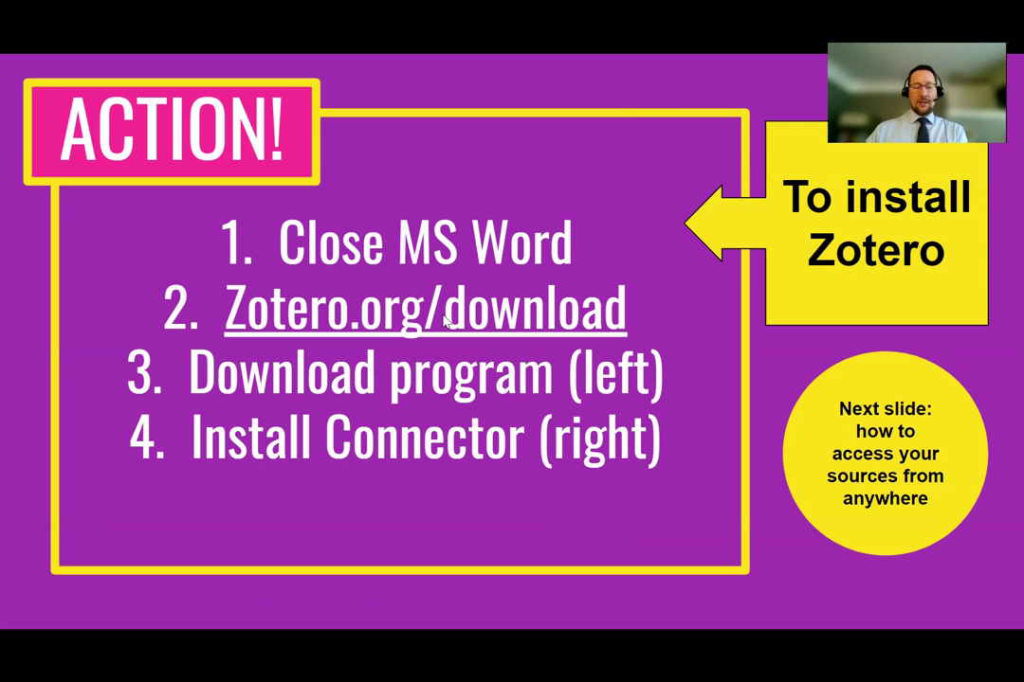
Switch to the Zotero download page in Chrome and examine the program download and the connectors offered for each browser.
{"action": "key", "text": "alt+Tab"}
{"action": "key", "text": "alt+Tab"}
{"action": "key", "text": "alt+Tab"}
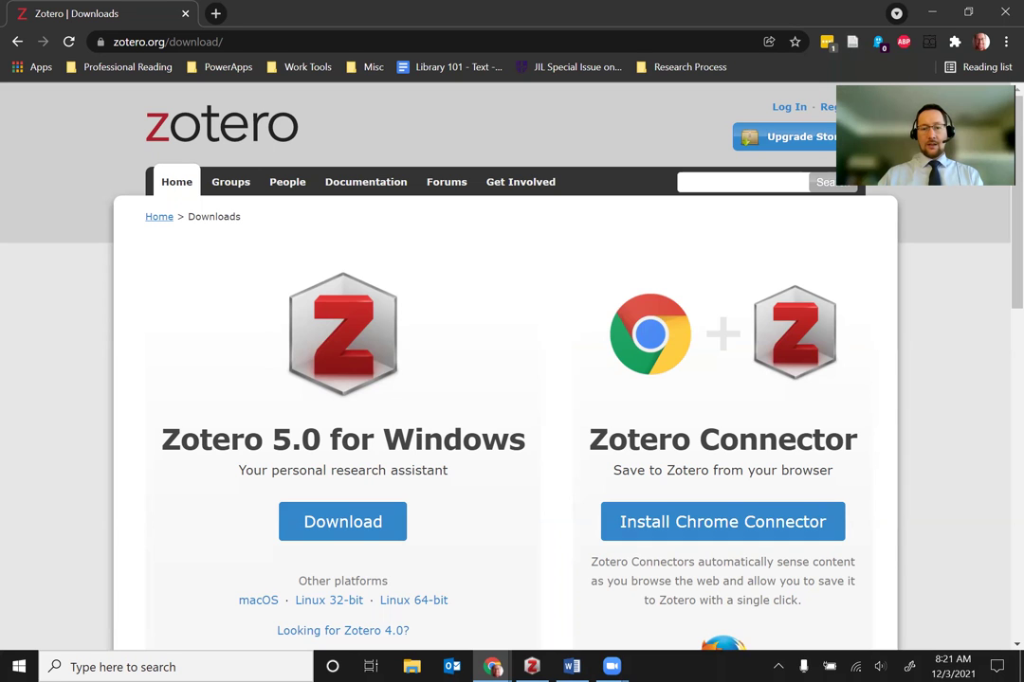
{"action": "scroll", "coordinate": [787, 294], "scroll_direction": "down", "scroll_amount": 5}
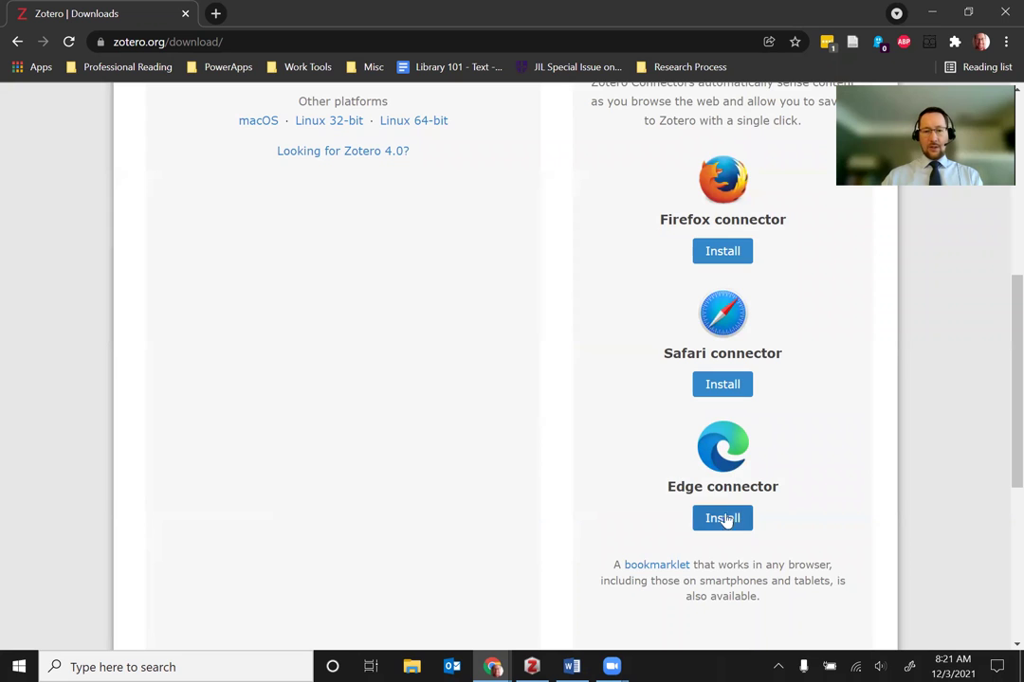
{"action": "scroll", "coordinate": [656, 323], "scroll_direction": "up", "scroll_amount": 3}
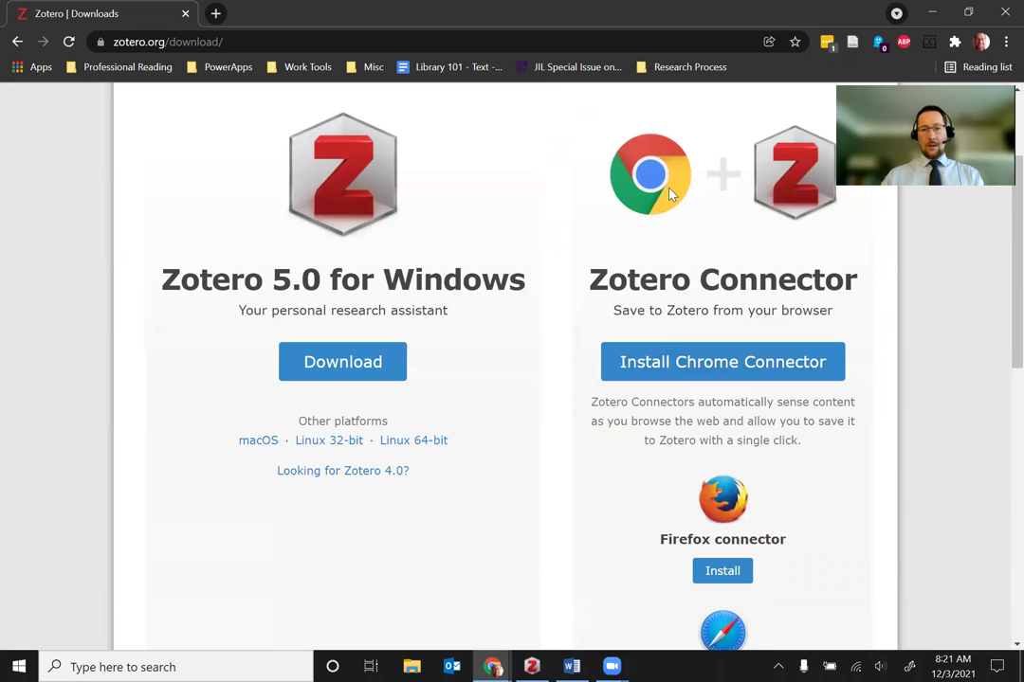
{"action": "scroll", "coordinate": [654, 207], "scroll_direction": "up", "scroll_amount": 1}
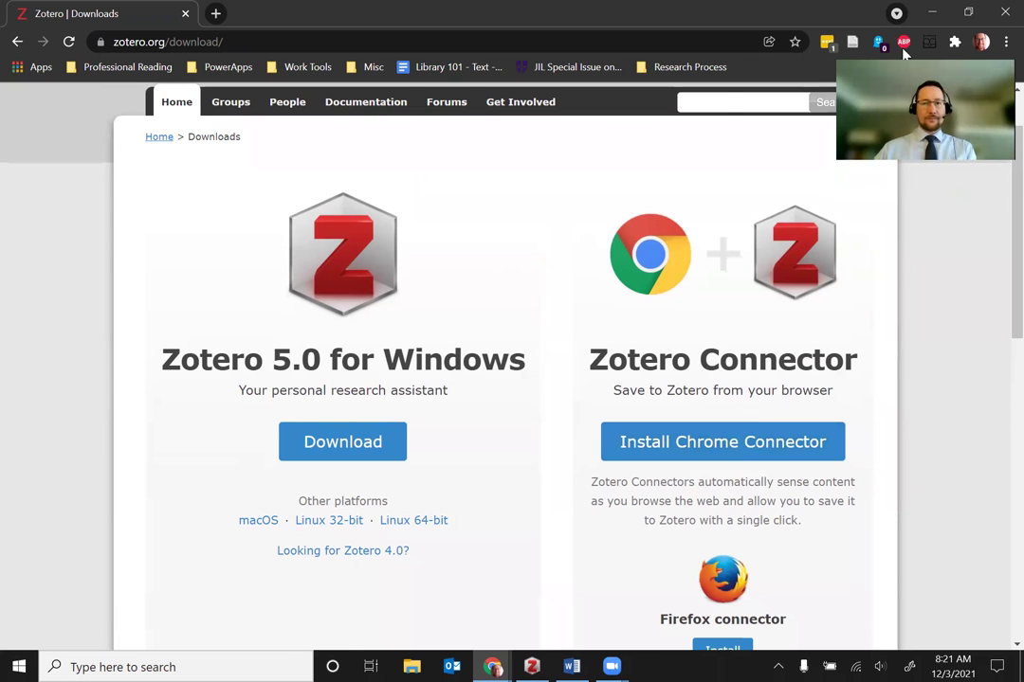
{"action": "key", "text": "alt+Tab"}
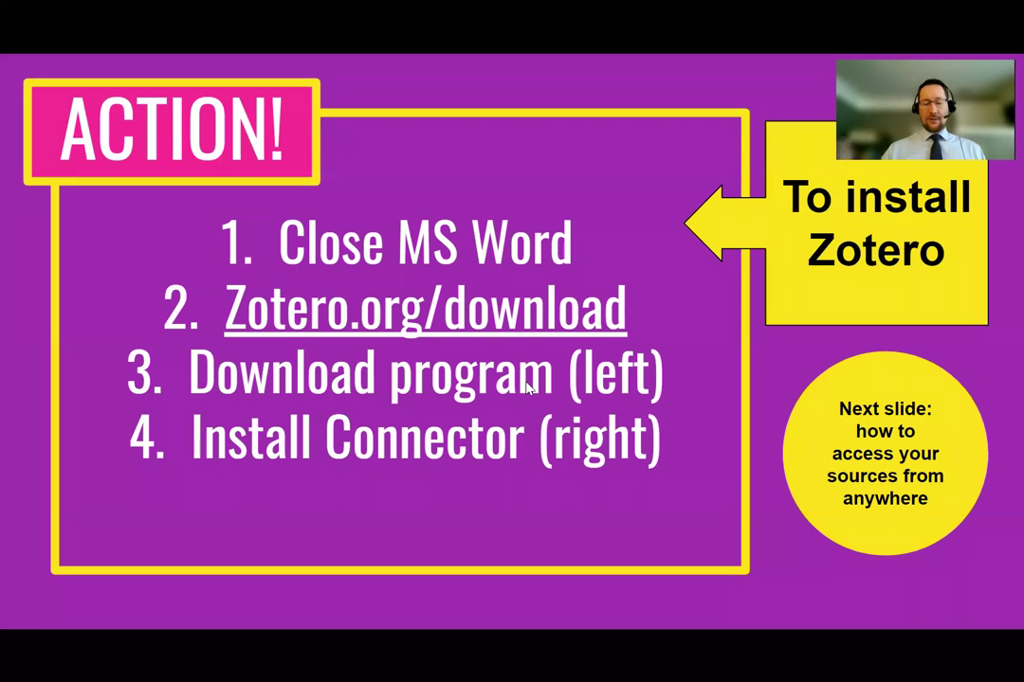
{"action": "left_click", "coordinate": [679, 345]}
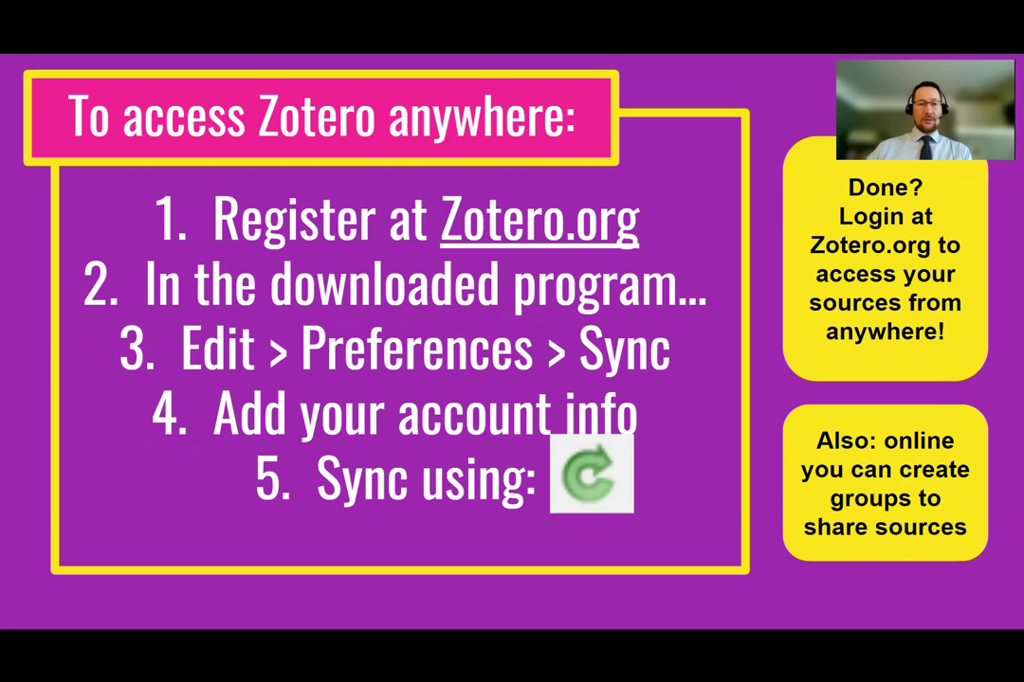
Return to the Zotero website in Chrome, open the account registration page and examine its form.
{"action": "key", "text": "alt+Tab"}
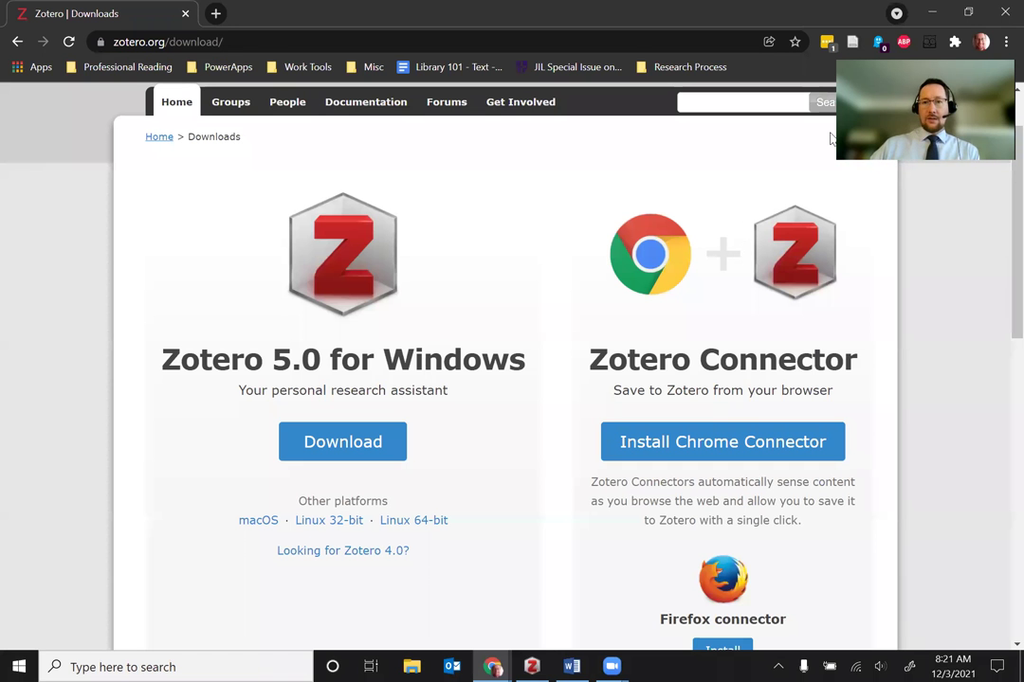
{"action": "scroll", "coordinate": [841, 127], "scroll_direction": "up", "scroll_amount": 1}
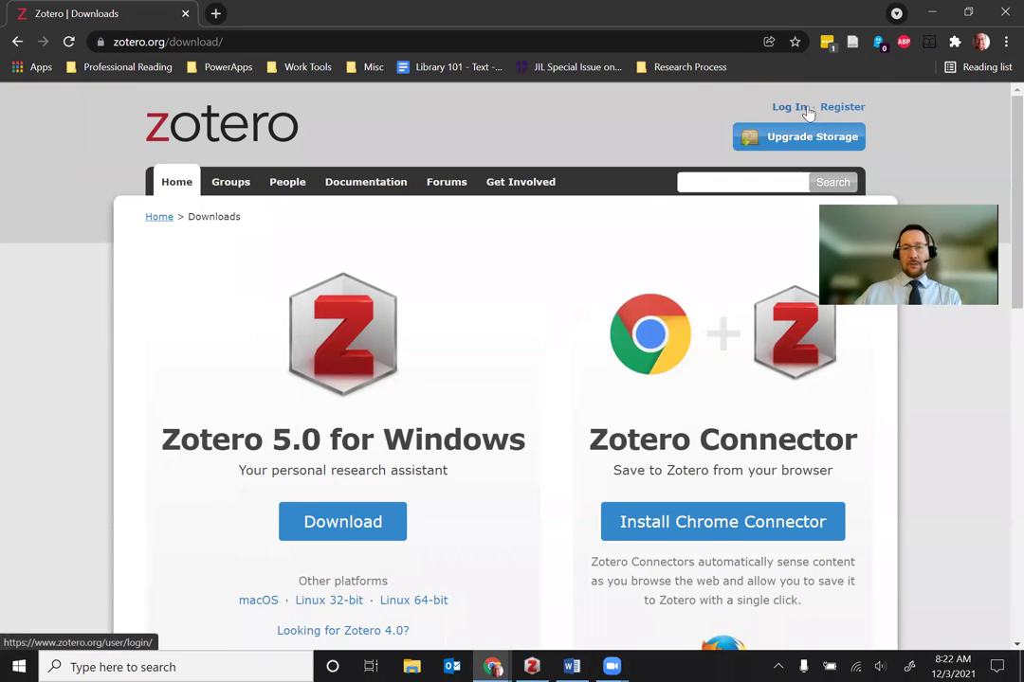
{"action": "left_click", "coordinate": [843, 108]}
{"action": "scroll", "coordinate": [414, 315], "scroll_direction": "down", "scroll_amount": 3}
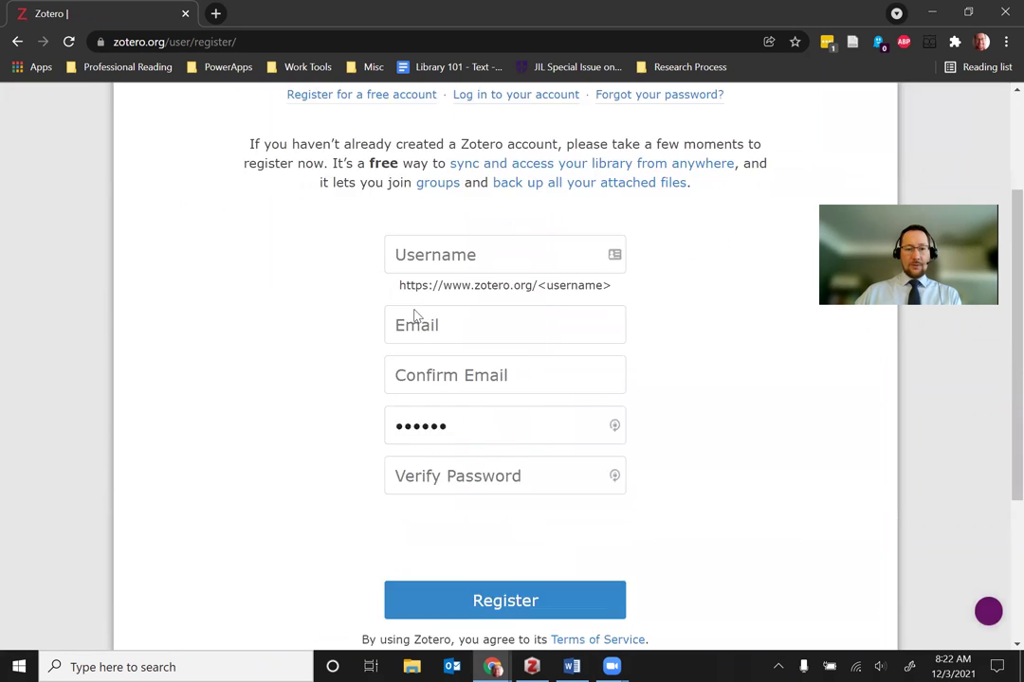
{"action": "scroll", "coordinate": [377, 315], "scroll_direction": "up", "scroll_amount": 3}
{"action": "scroll", "coordinate": [426, 286], "scroll_direction": "up", "scroll_amount": 1}
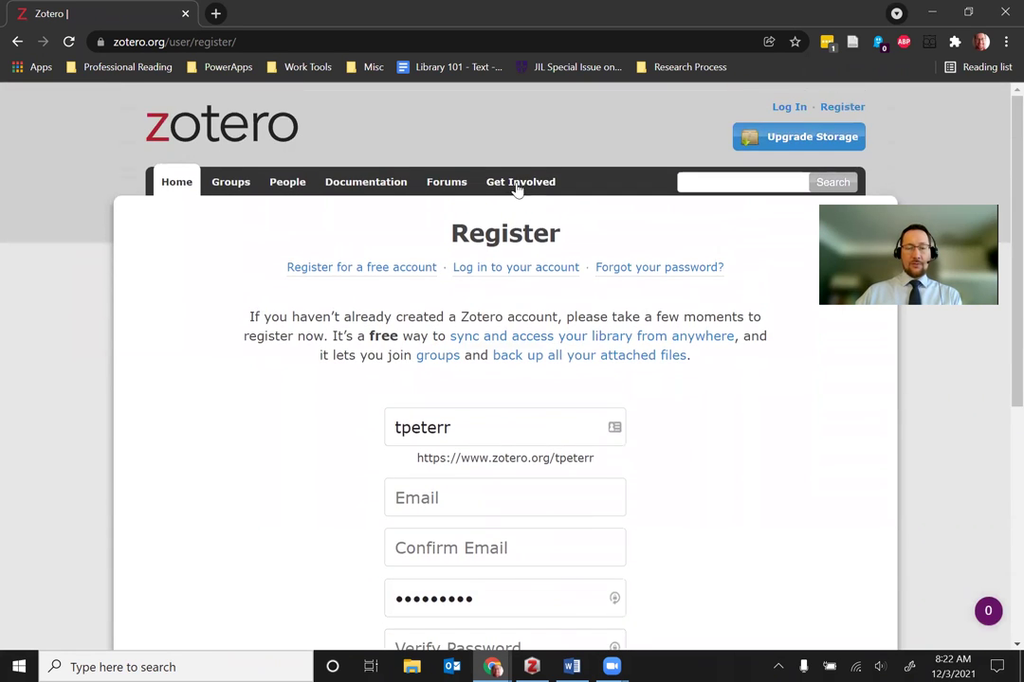
Log in to the Zotero website with the prefilled account credentials and open the Web Library.
{"action": "left_click", "coordinate": [796, 108]}
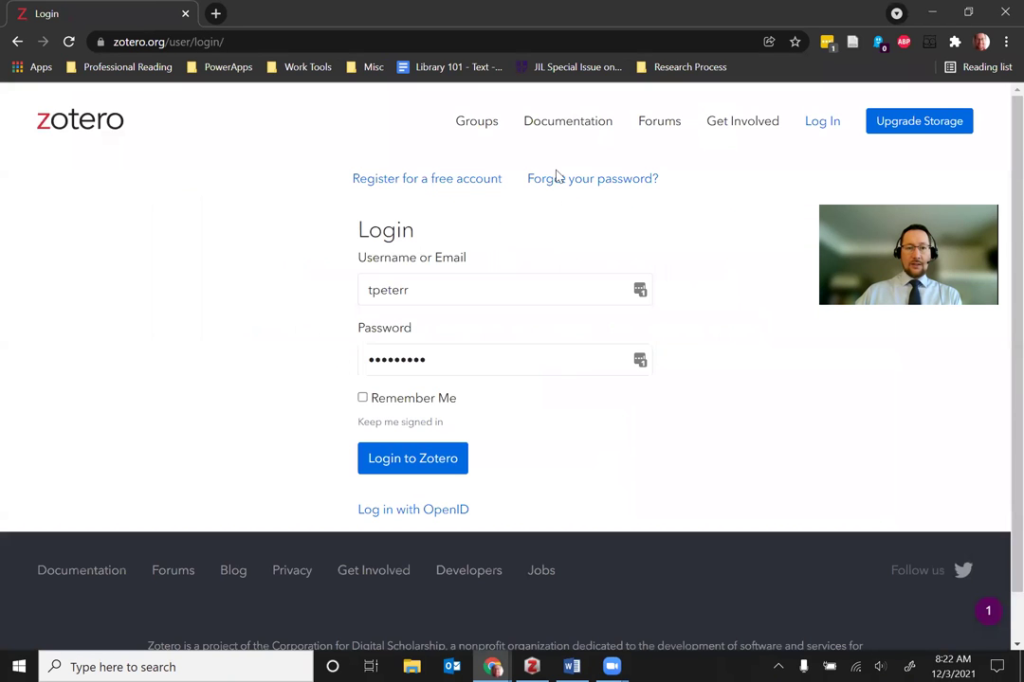
{"action": "left_click", "coordinate": [410, 456]}
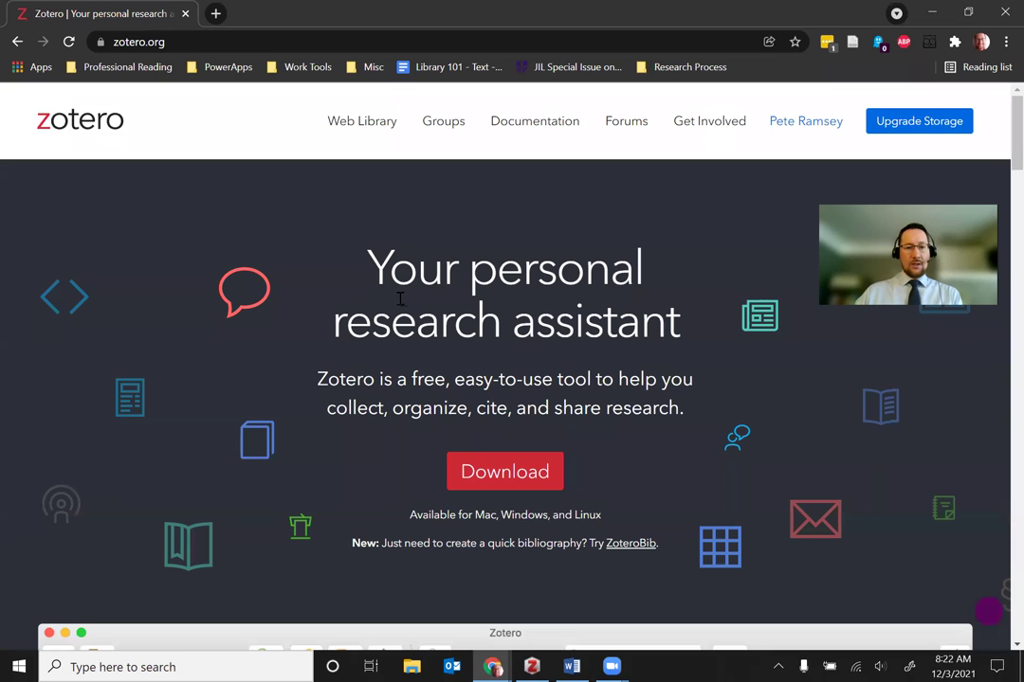
{"action": "left_click", "coordinate": [345, 126]}
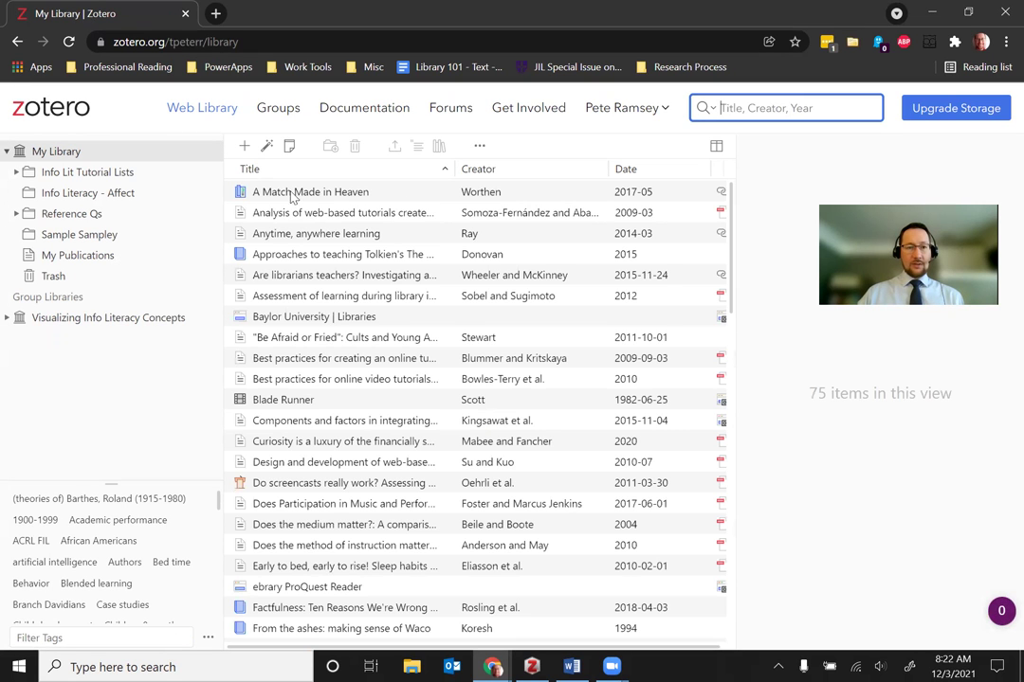
Add a Date Added column to the web library's item list and sort the items by it, newest first.
{"action": "left_click", "coordinate": [648, 171]}
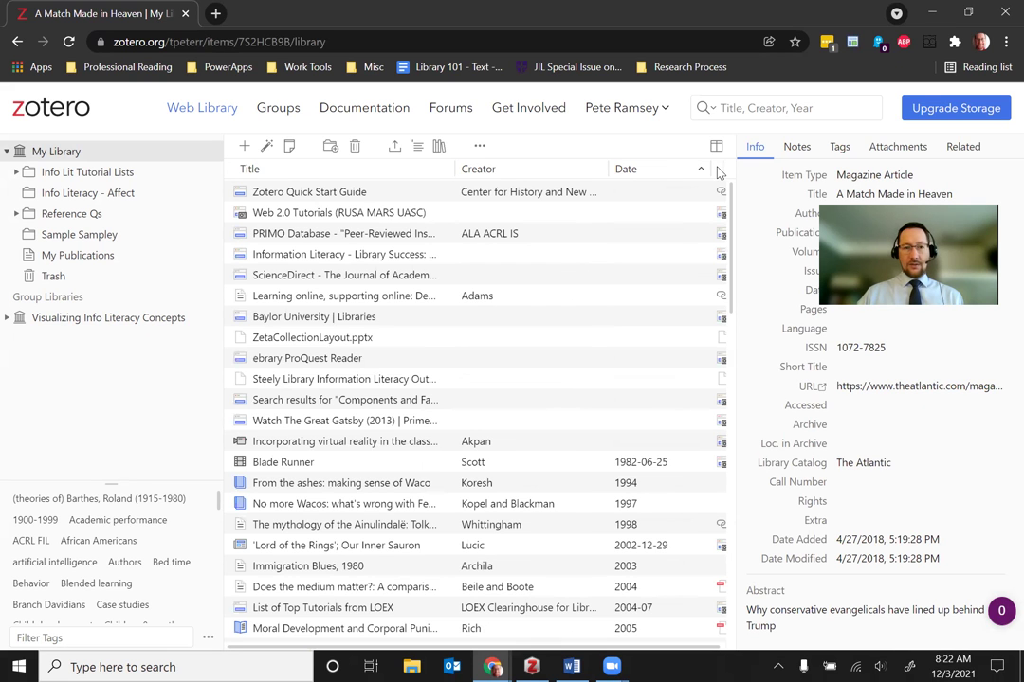
{"action": "left_click", "coordinate": [675, 172]}
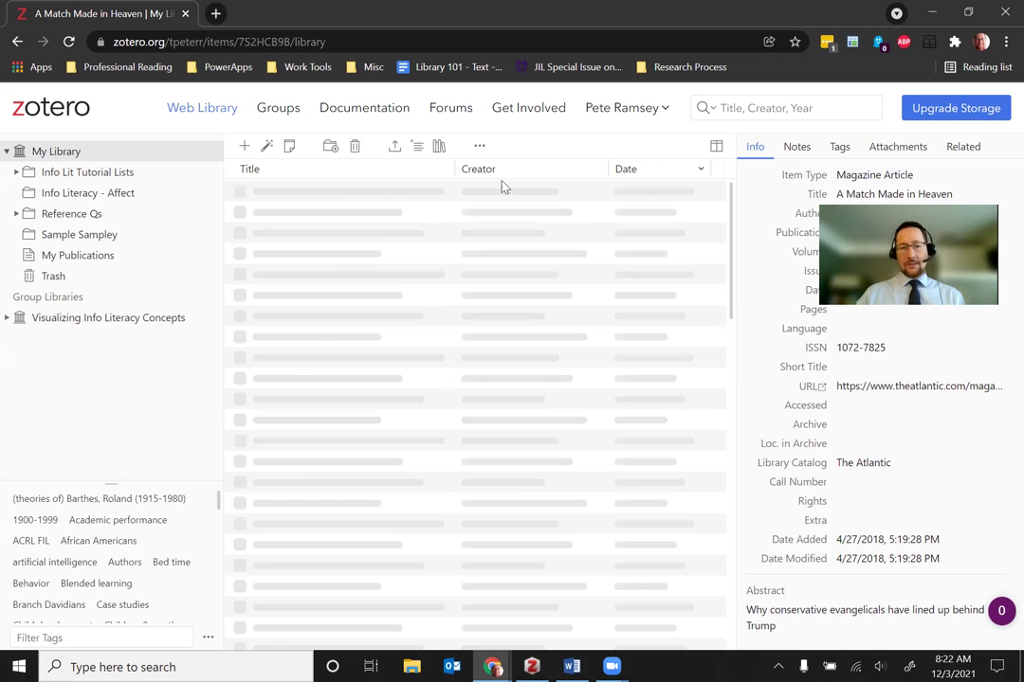
{"action": "left_click", "coordinate": [715, 147]}
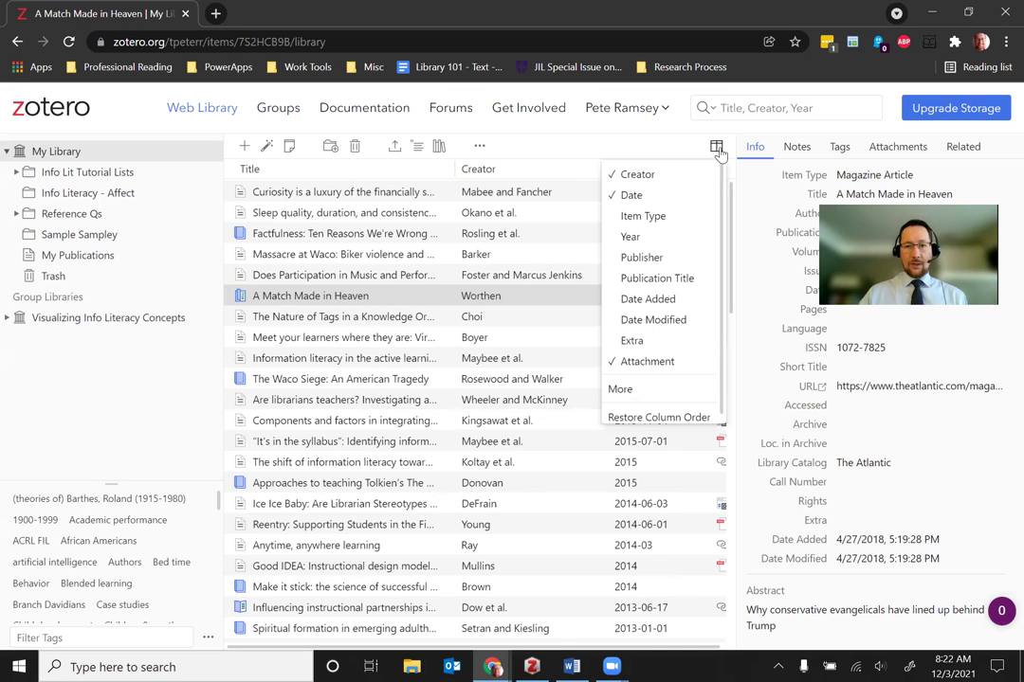
{"action": "left_click", "coordinate": [649, 300]}
{"action": "left_click", "coordinate": [679, 193]}
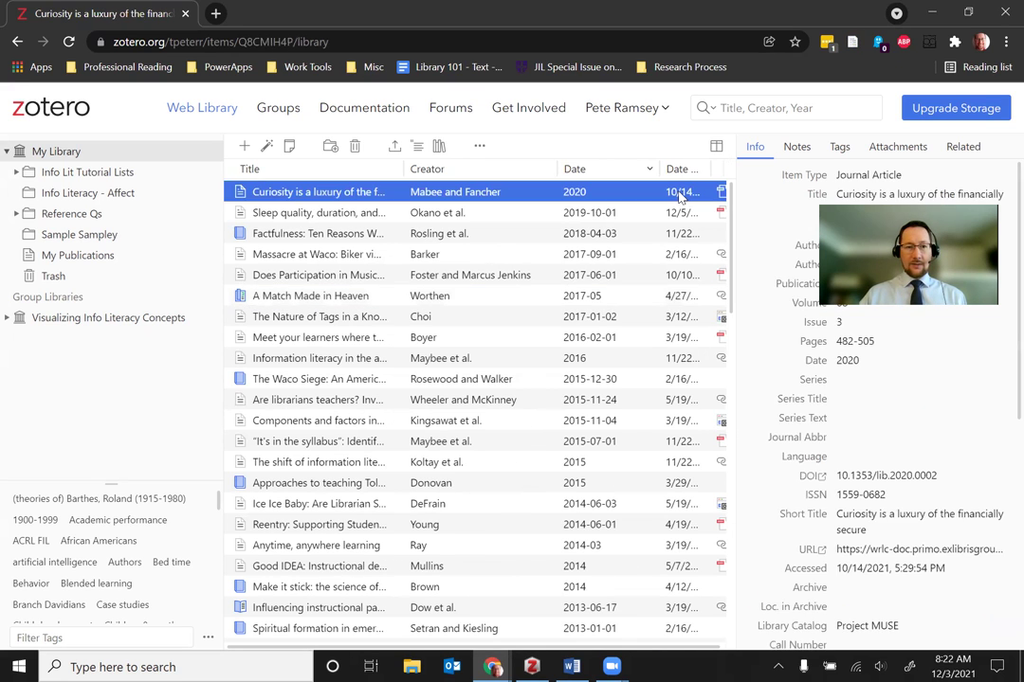
{"action": "left_click", "coordinate": [683, 173]}
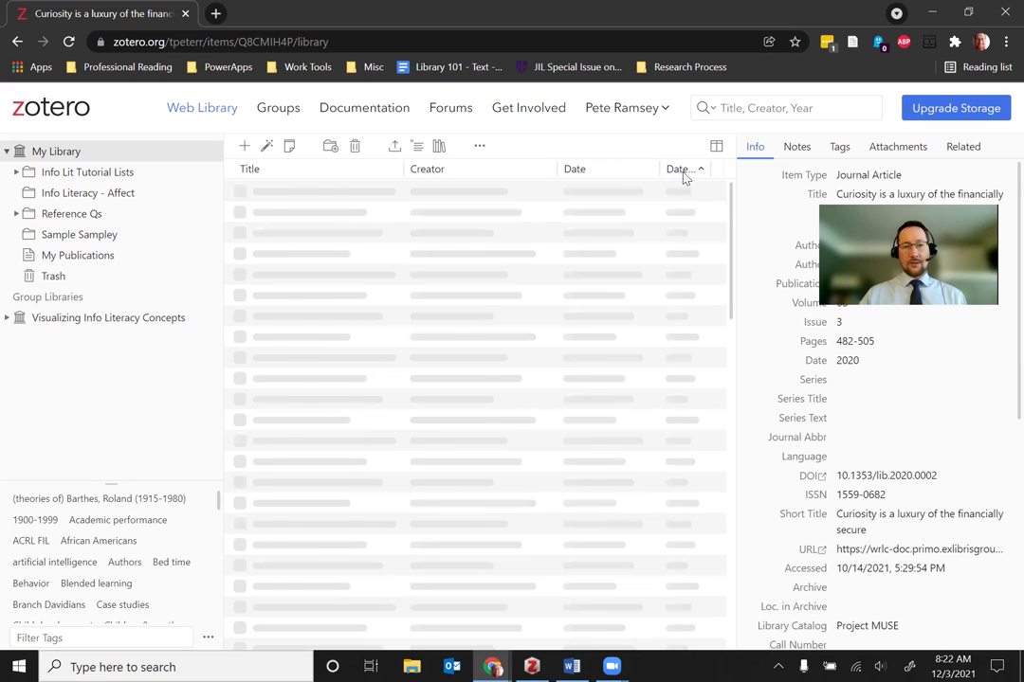
{"action": "left_click", "coordinate": [684, 177]}
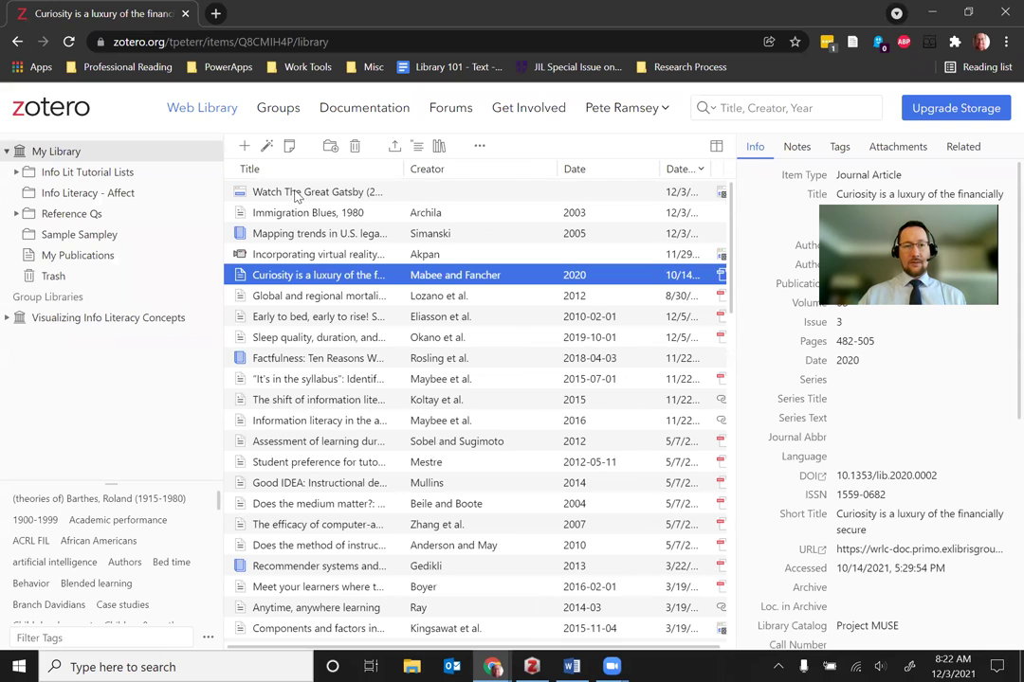
Examine the Great Gatsby item's details, the subcollections of Reference Qs and the Groups section in the web library.
{"action": "left_click", "coordinate": [296, 193]}
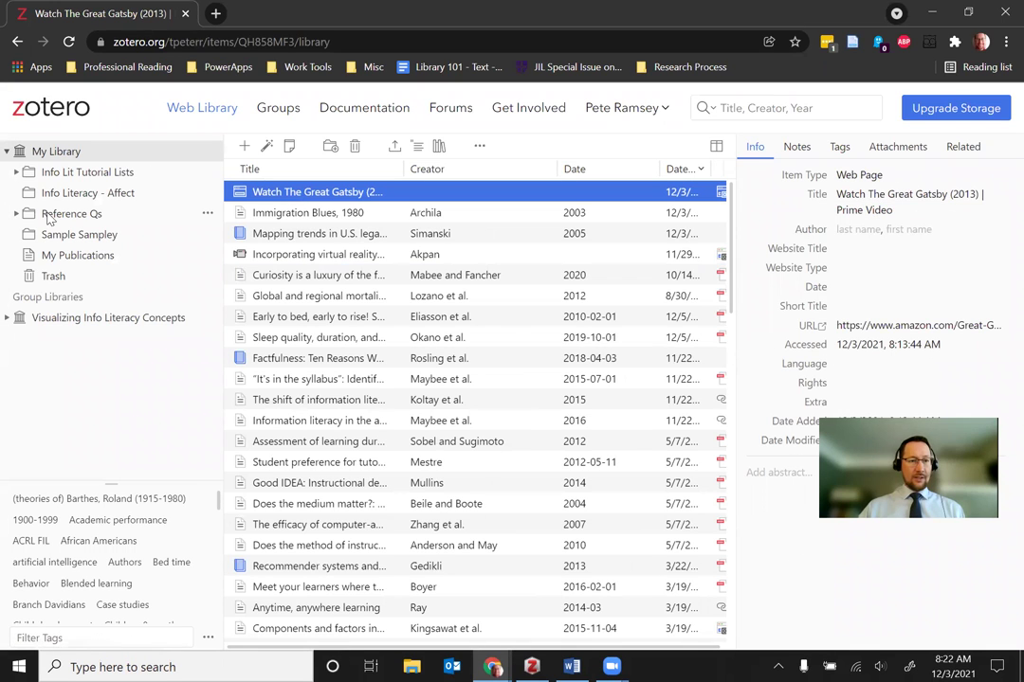
{"action": "left_click", "coordinate": [16, 213]}
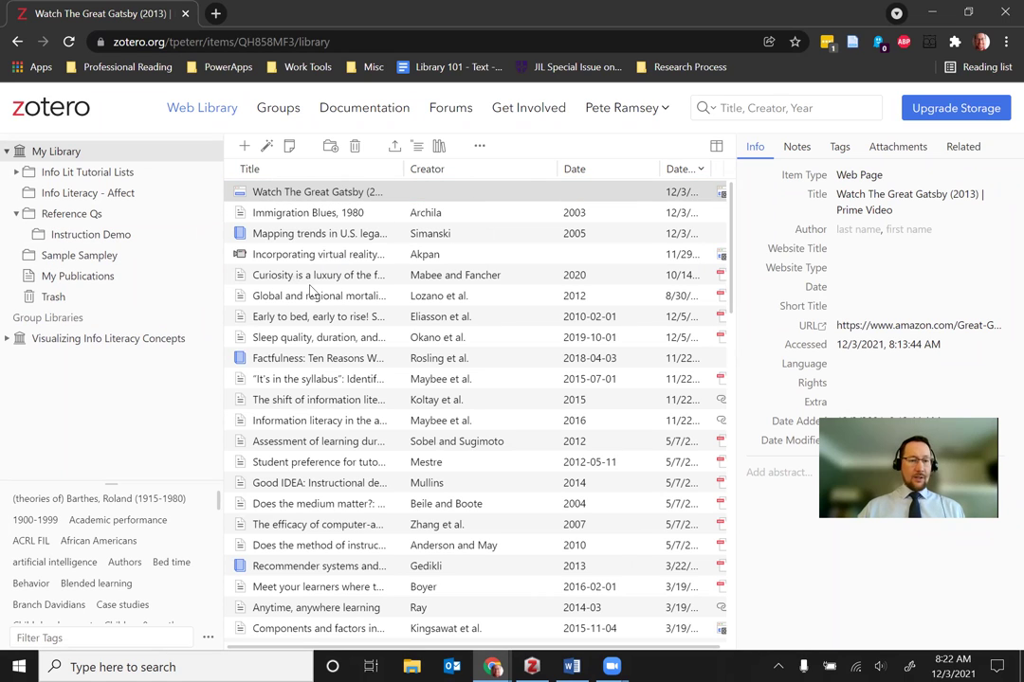
{"action": "left_click", "coordinate": [283, 112]}
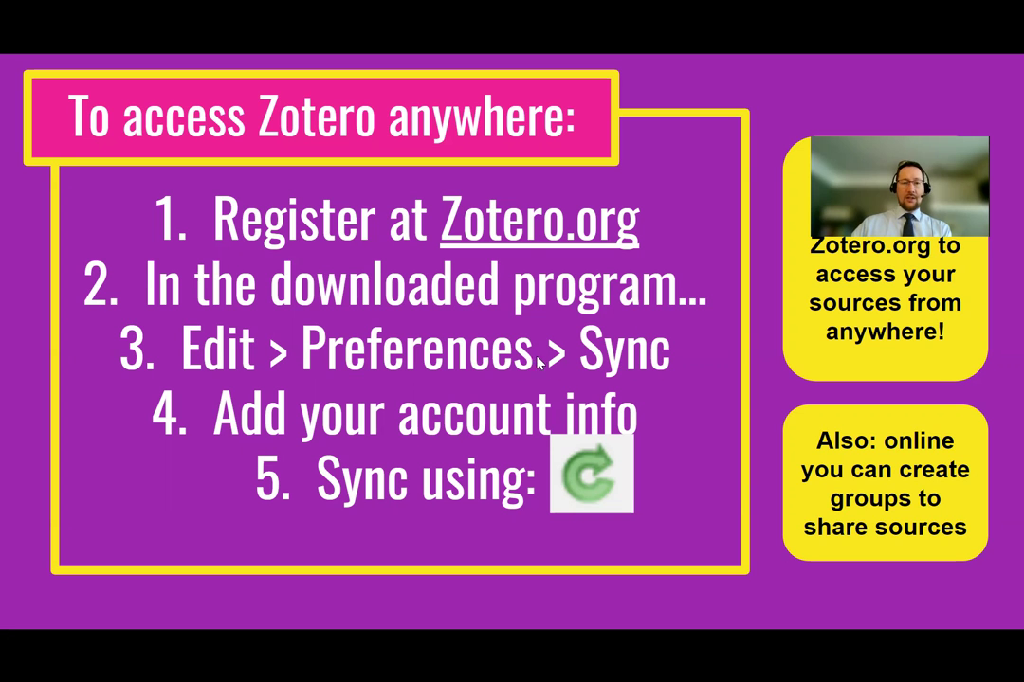
Switch to the Zotero desktop program, examine the account and file syncing settings in its Sync preferences, and close the preferences.
{"action": "key", "text": "alt+Tab"}
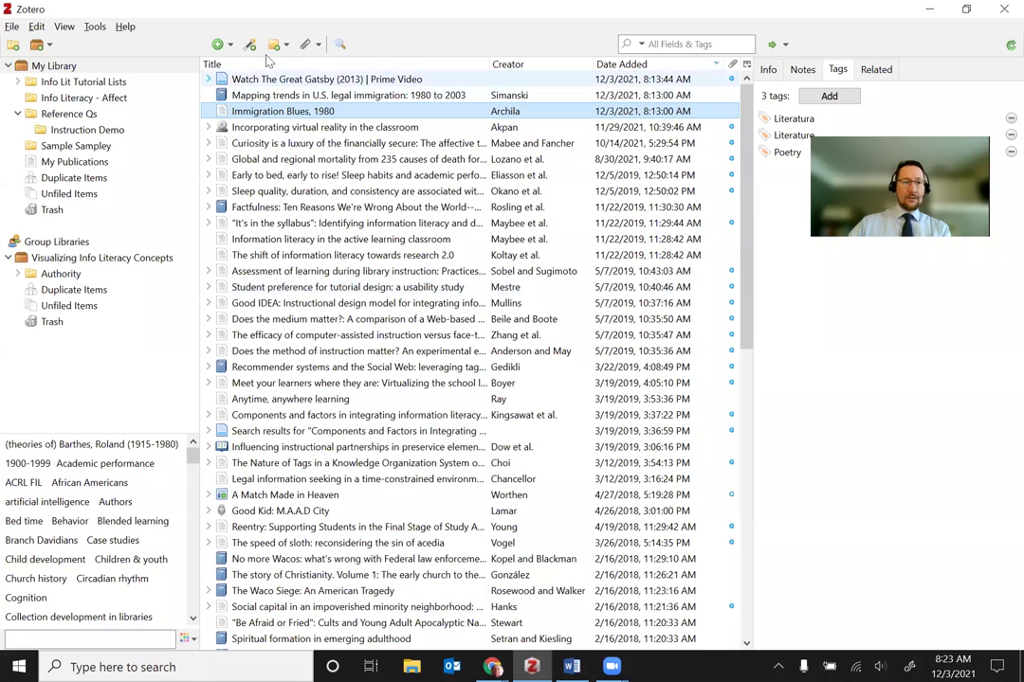
{"action": "left_click", "coordinate": [35, 30]}
{"action": "left_click", "coordinate": [38, 201]}
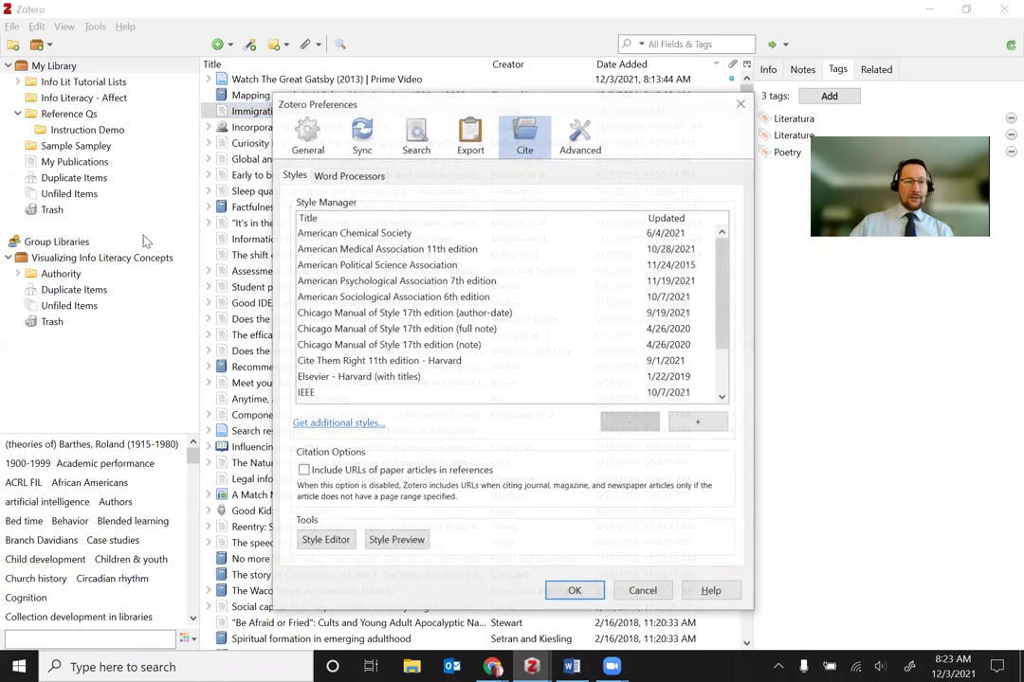
{"action": "left_click", "coordinate": [368, 138]}
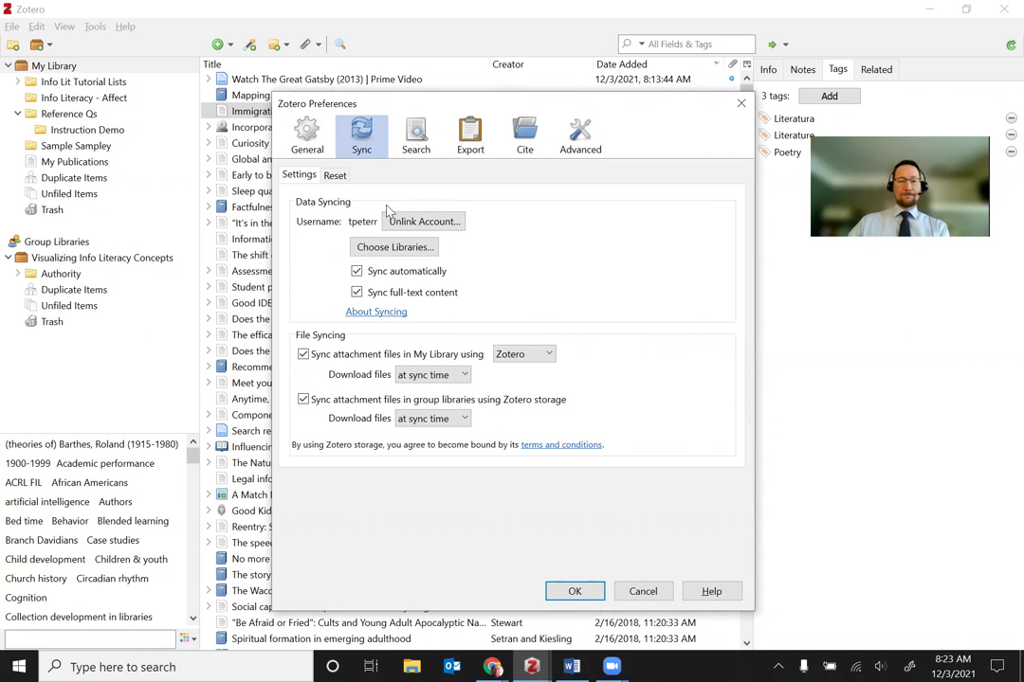
{"action": "left_click", "coordinate": [738, 105]}
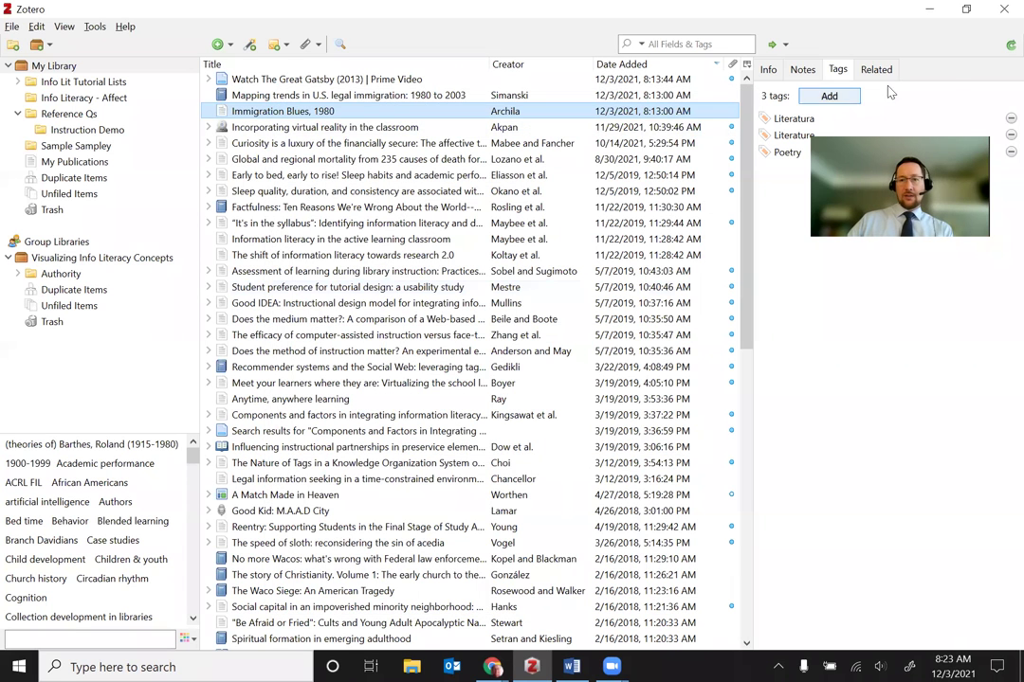
Sync the desktop library with the online Zotero account and return to the presentation slide on accessing Zotero anywhere.
{"action": "left_click", "coordinate": [1000, 47]}
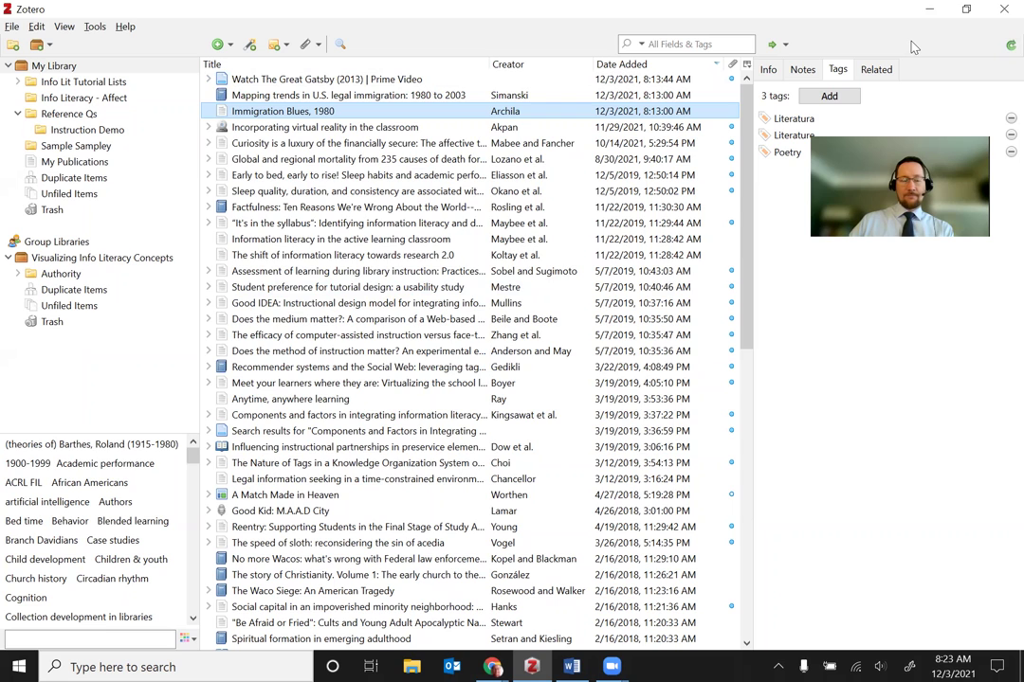
{"action": "key", "text": "alt+Tab"}
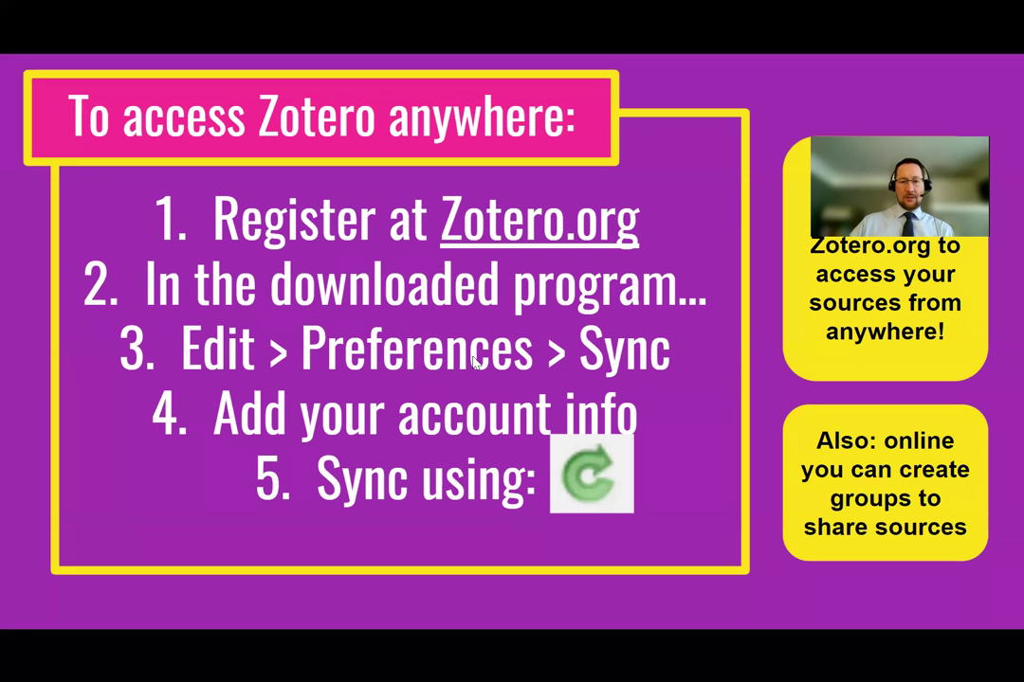